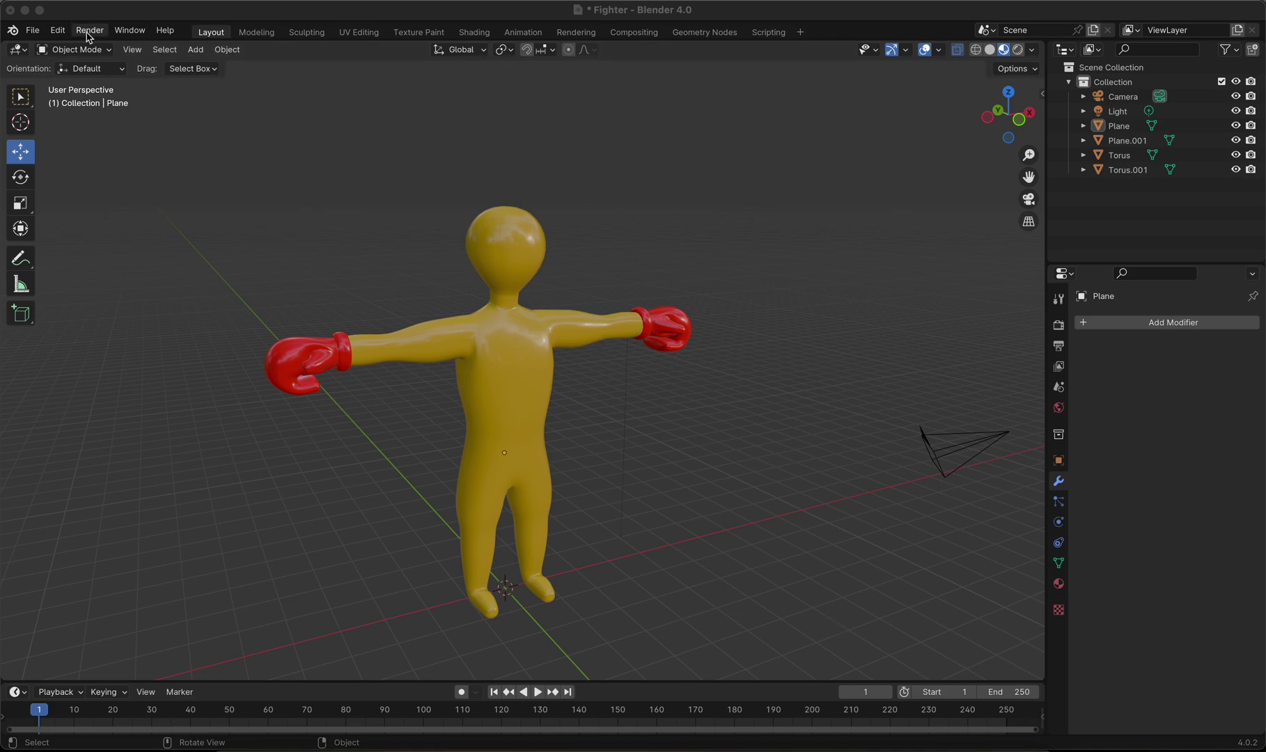
Export the boxing-glove model from Blender via File > Export > FBX as Fighter.fbx in Downloads.
left_click(32, 30)
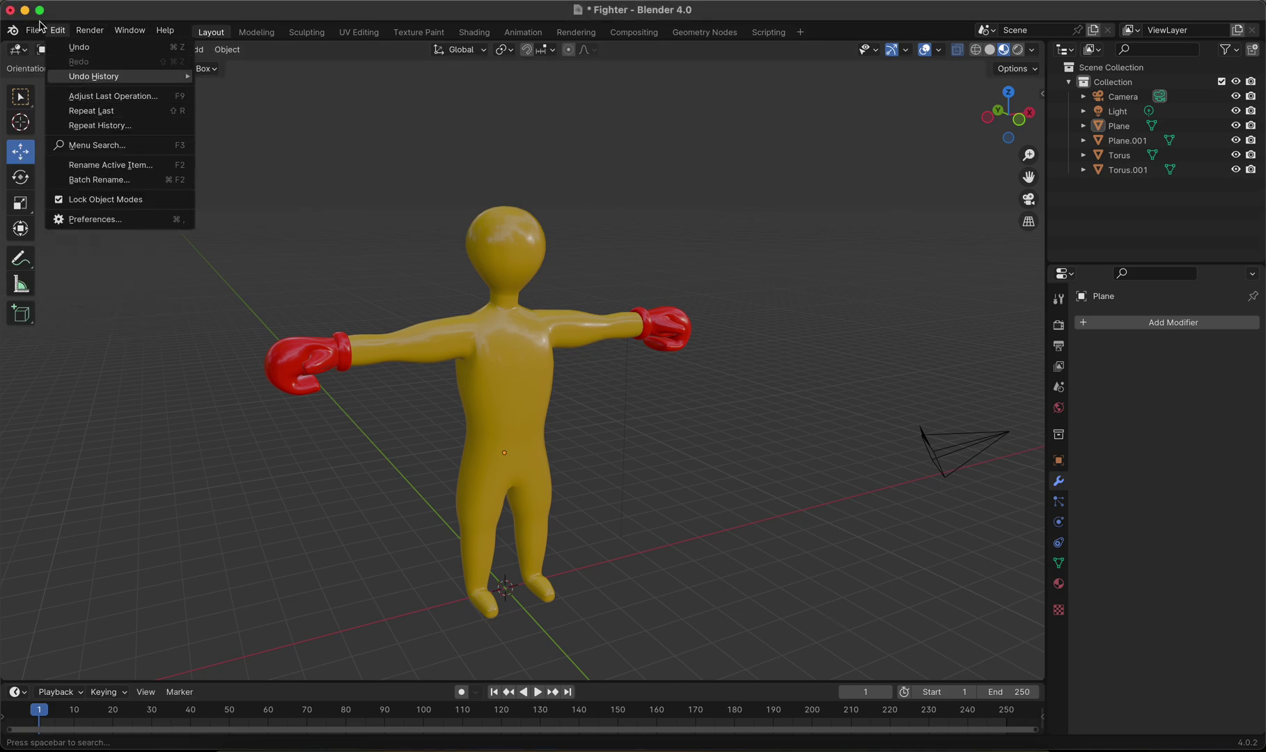
mouse_move(103, 254)
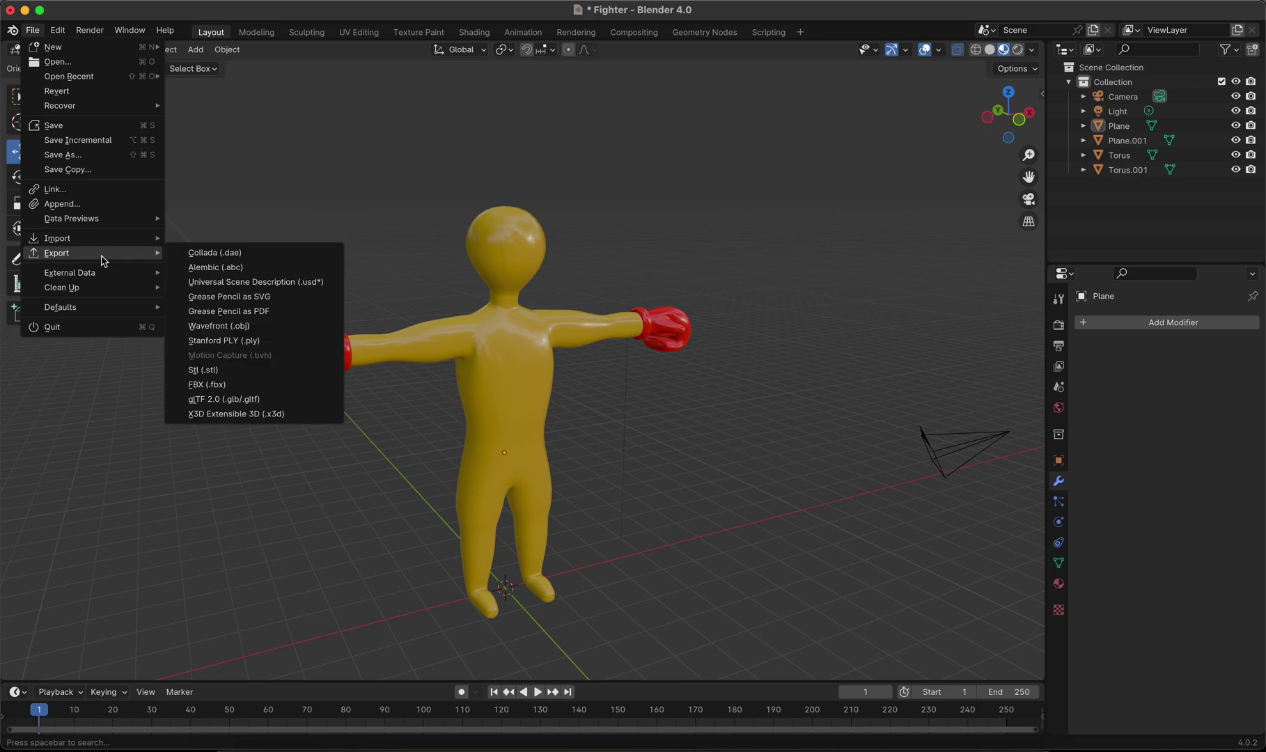
left_click(233, 388)
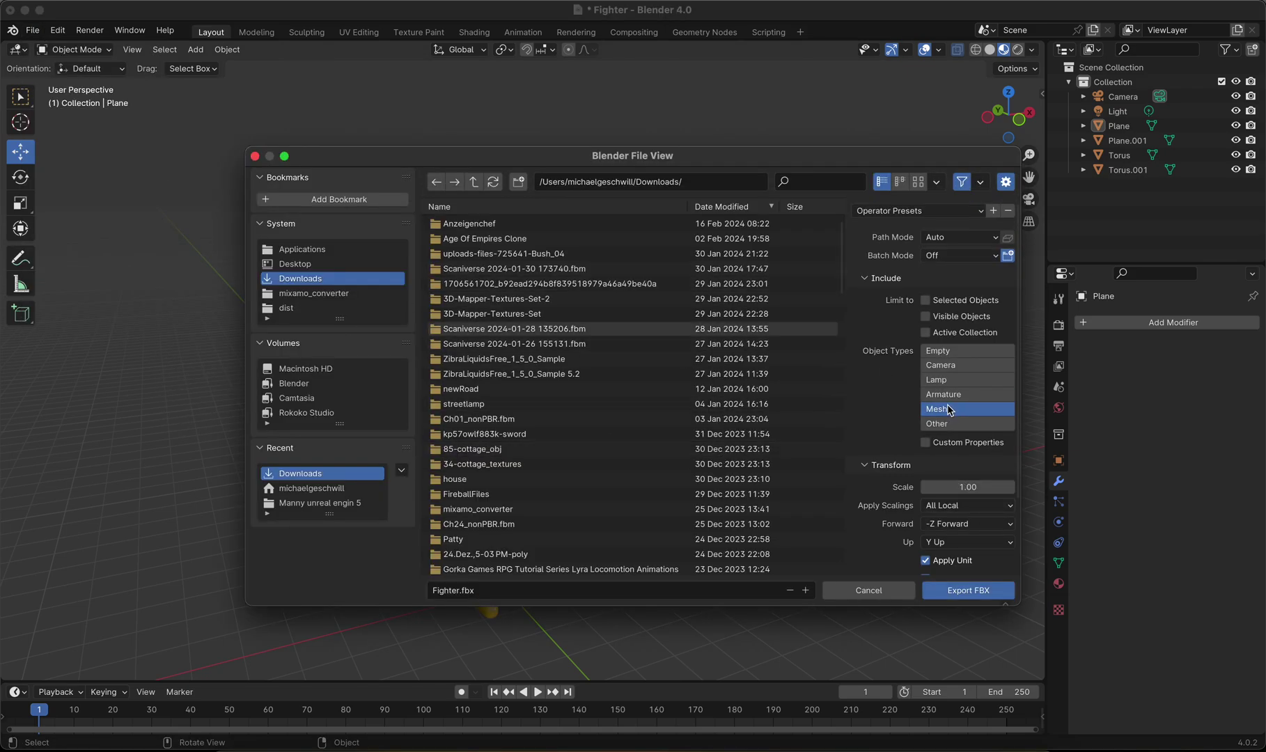
left_click(968, 590)
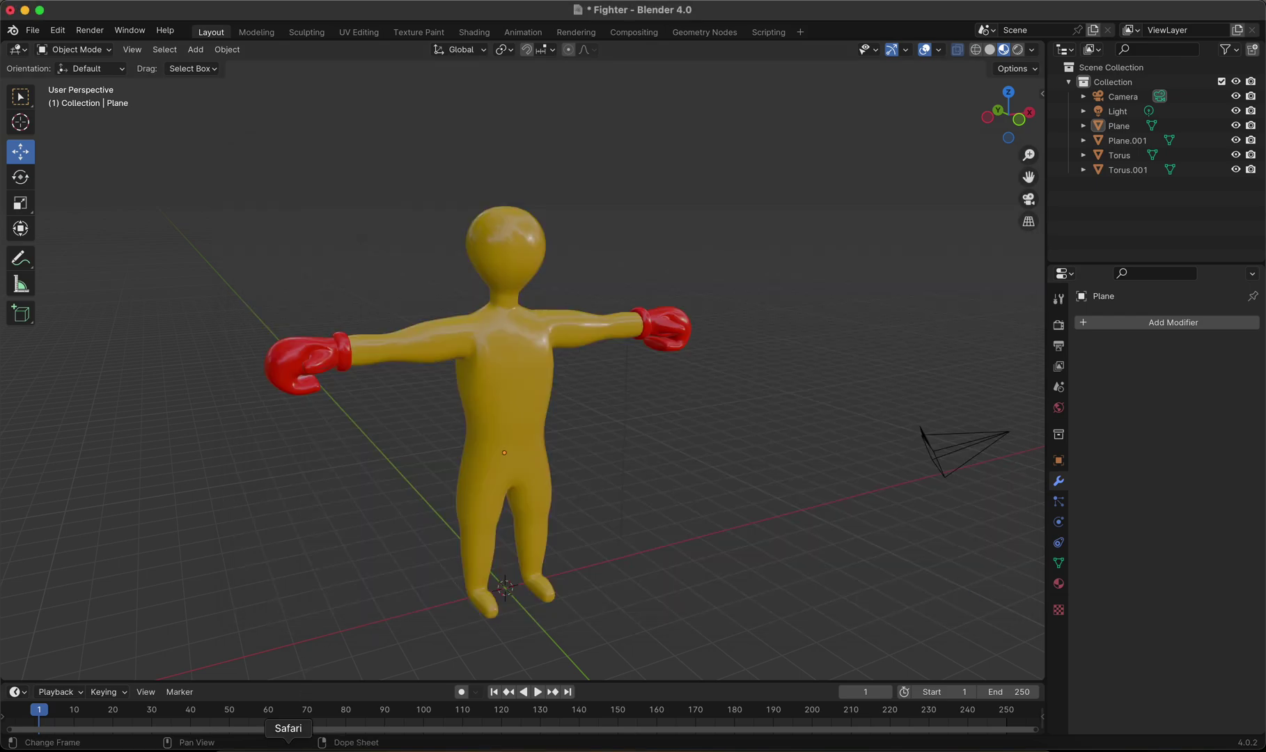
Upload Fighter.fbx from Downloads to Mixamo as a new character.
left_click(288, 745)
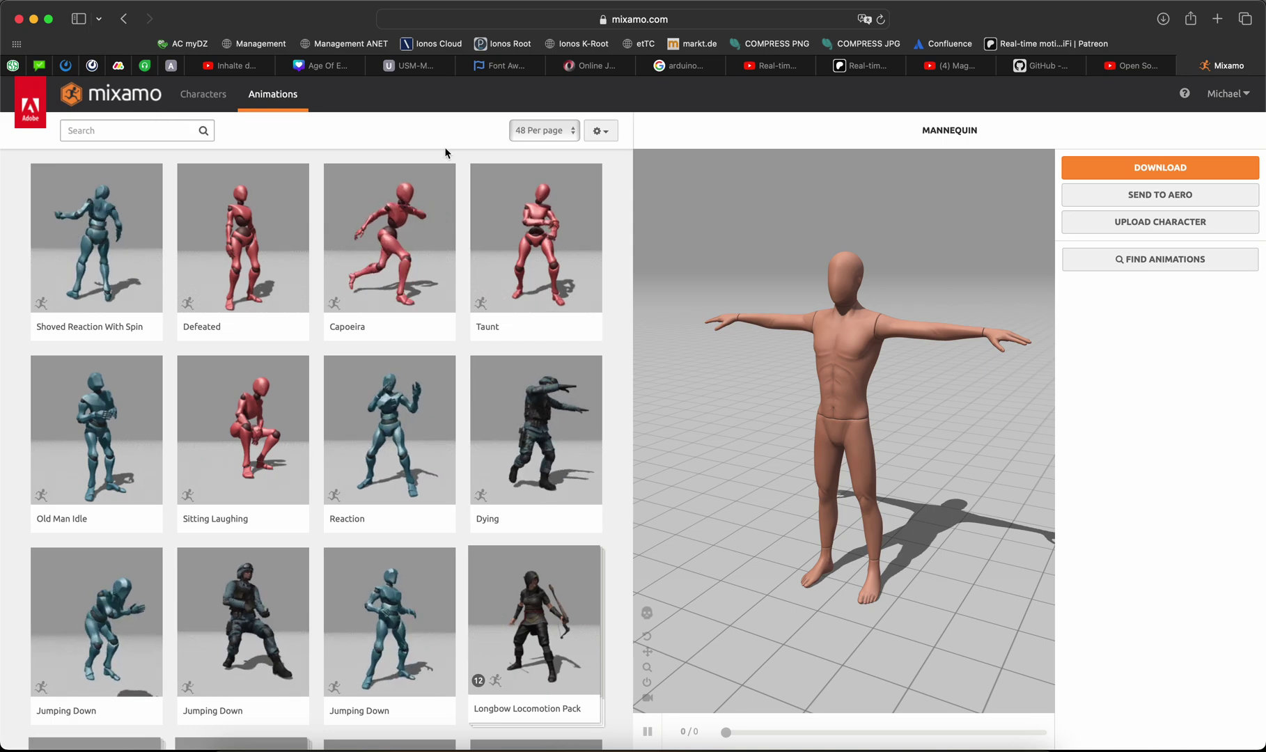
left_click(1130, 224)
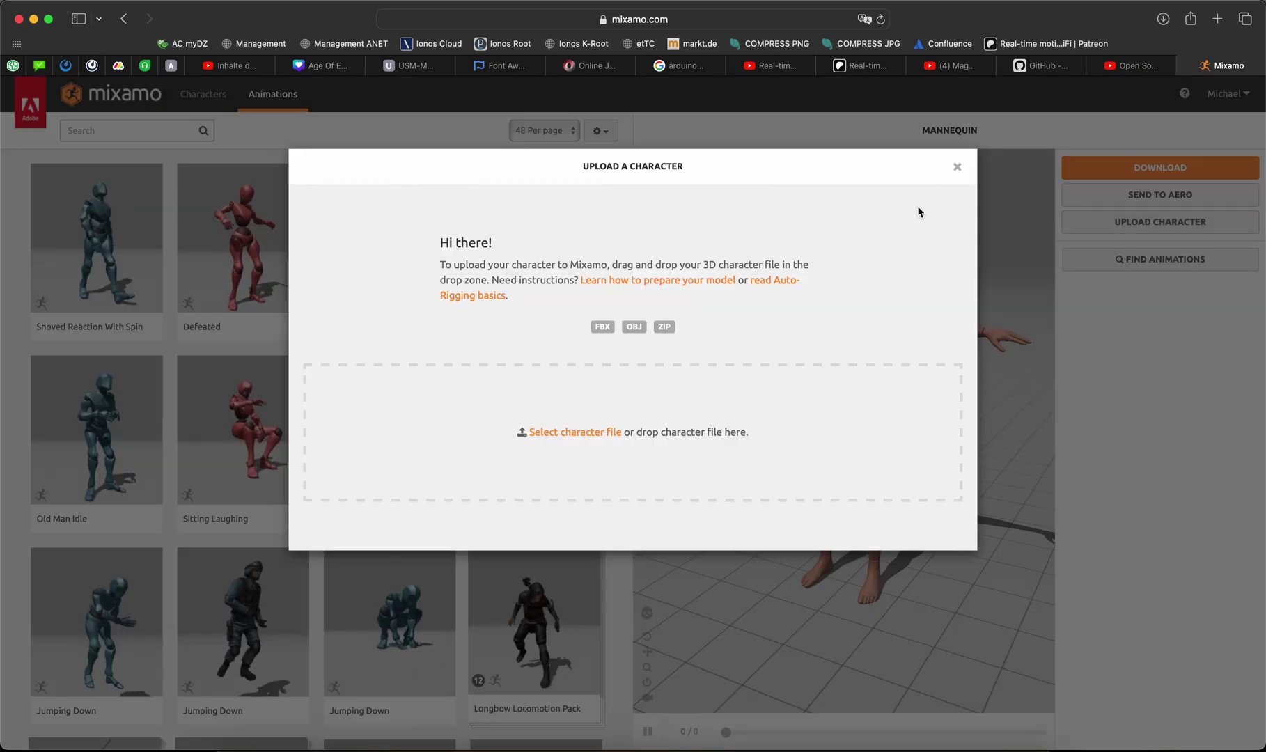
left_click(578, 432)
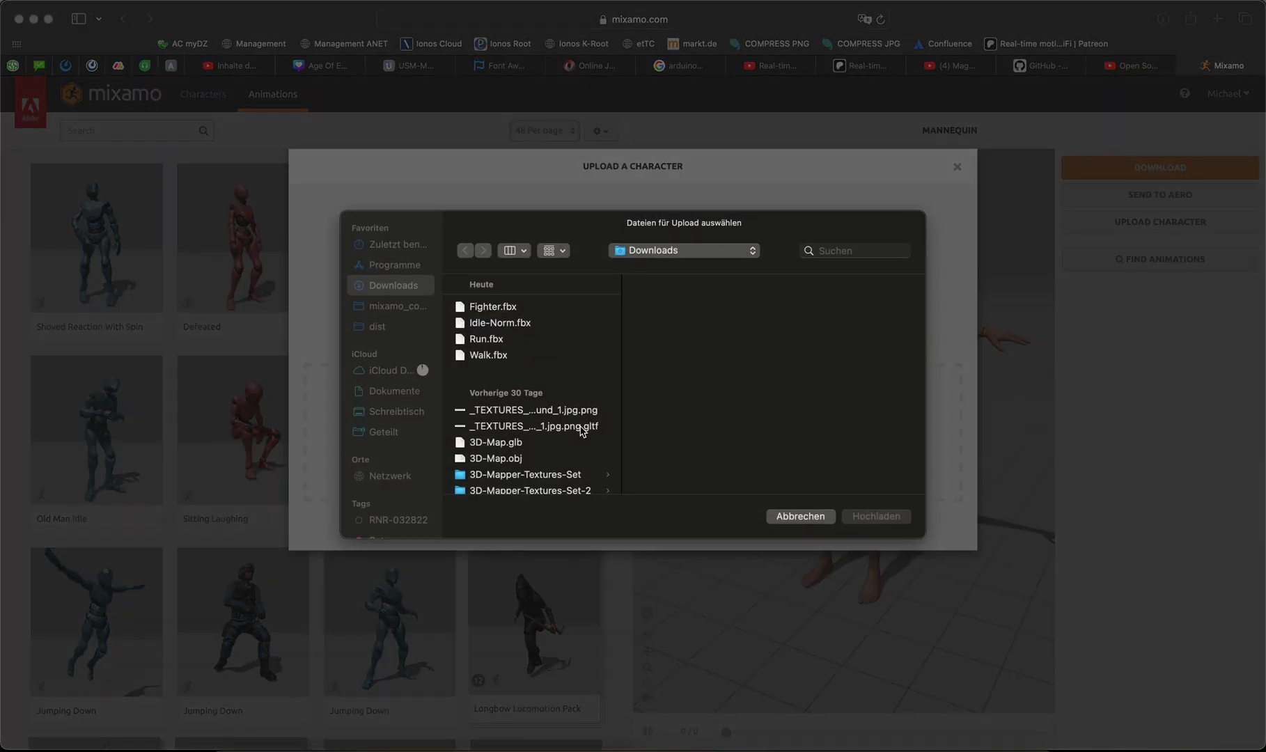
double_click(503, 307)
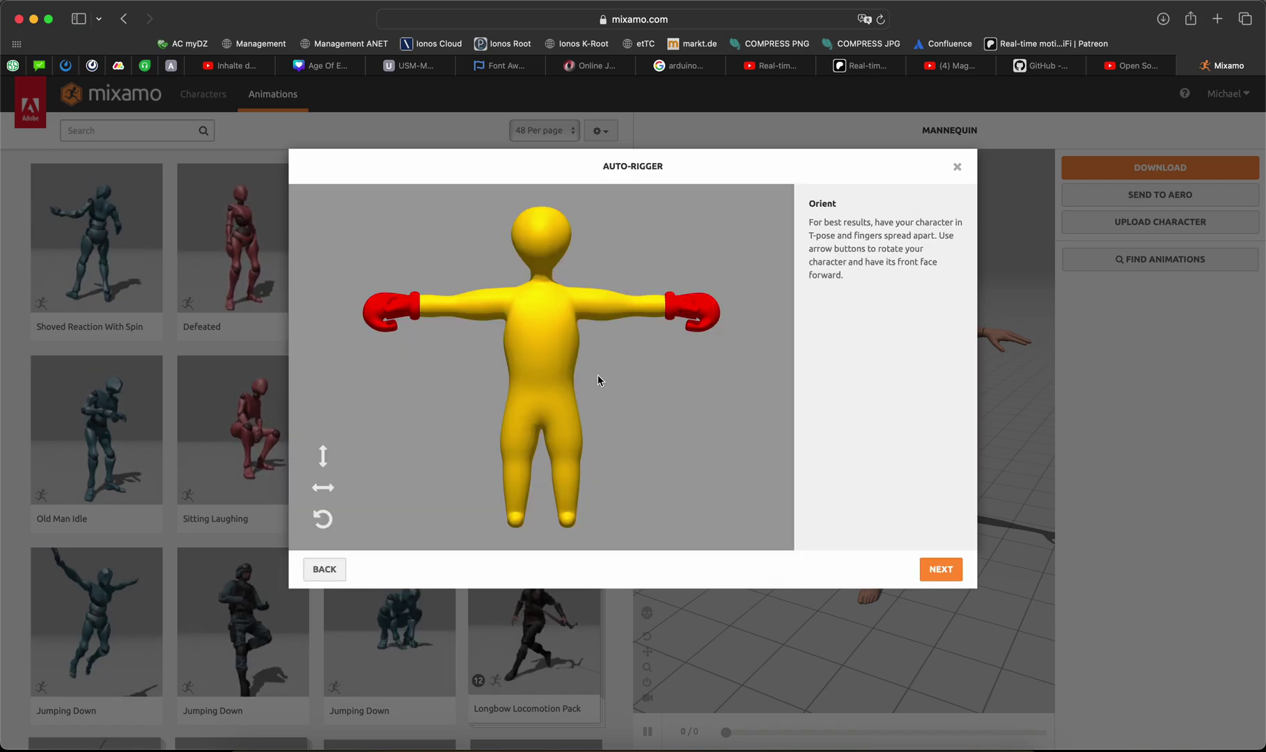
Place the chin, wrist, elbow, knee and groin markers on the fighter's body.
left_click(941, 568)
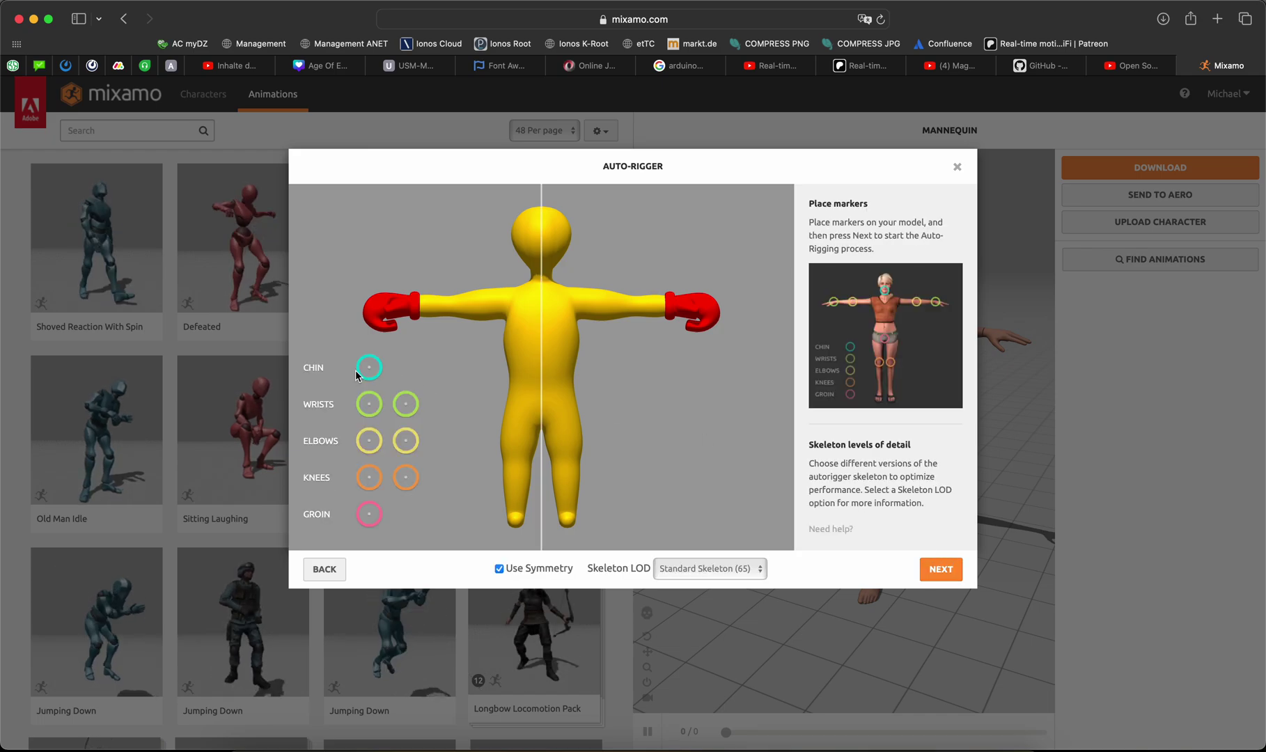
mouse_move(356, 371)
left_mouse_down()
mouse_move(422, 354)
mouse_move(542, 274)
left_mouse_up()
mouse_move(369, 404)
left_mouse_down()
mouse_move(441, 359)
mouse_move(441, 308)
mouse_move(423, 307)
left_mouse_up()
mouse_move(375, 447)
left_mouse_down()
mouse_move(499, 334)
mouse_move(458, 306)
left_mouse_up()
left_click_drag(408, 482, 564, 458)
mouse_move(370, 514)
left_mouse_down()
mouse_move(438, 497)
mouse_move(541, 418)
left_mouse_up()
Choose the No Fingers (25) skeleton and start auto-rigging.
left_click(701, 565)
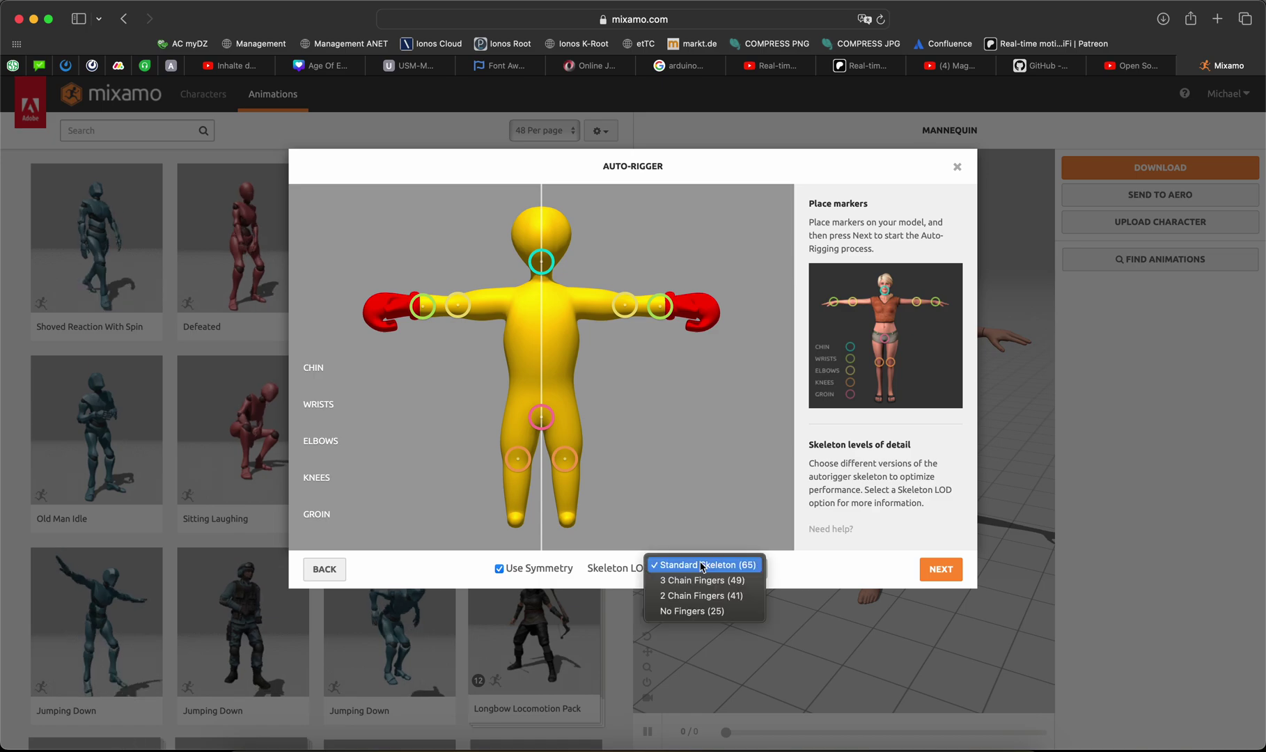
left_click(718, 611)
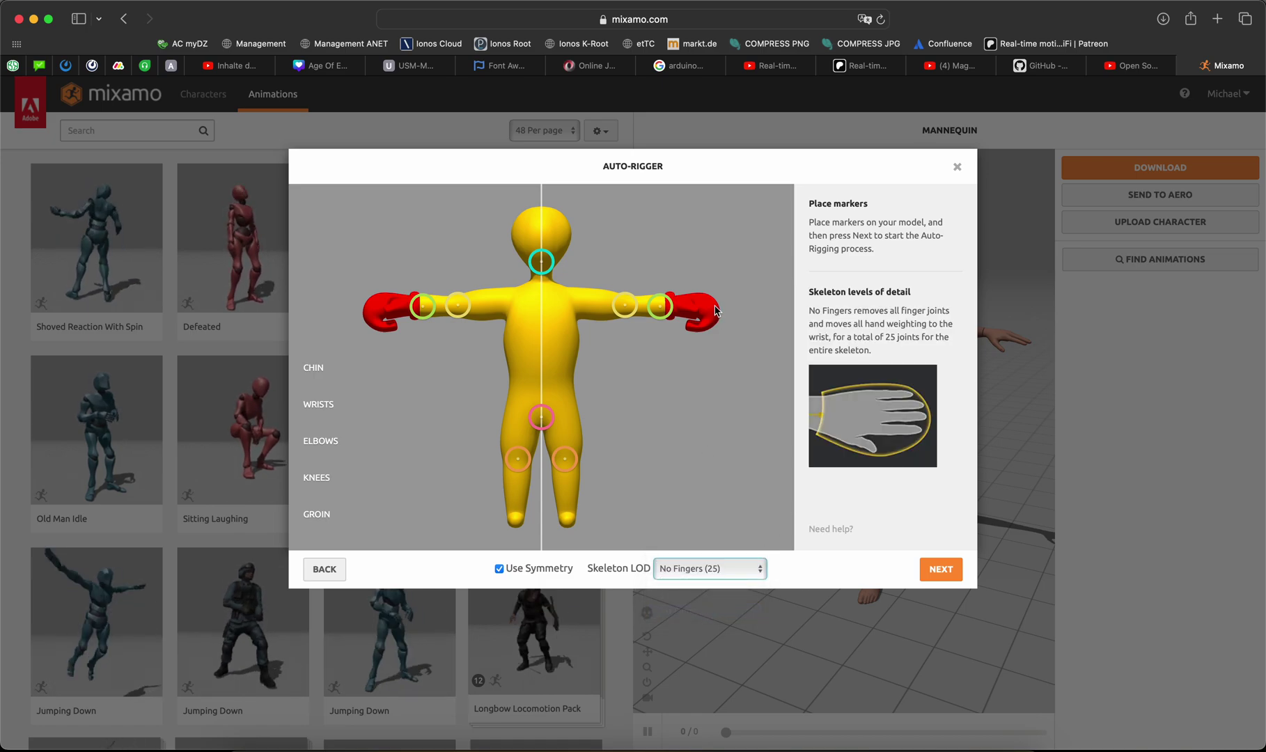
left_click(942, 569)
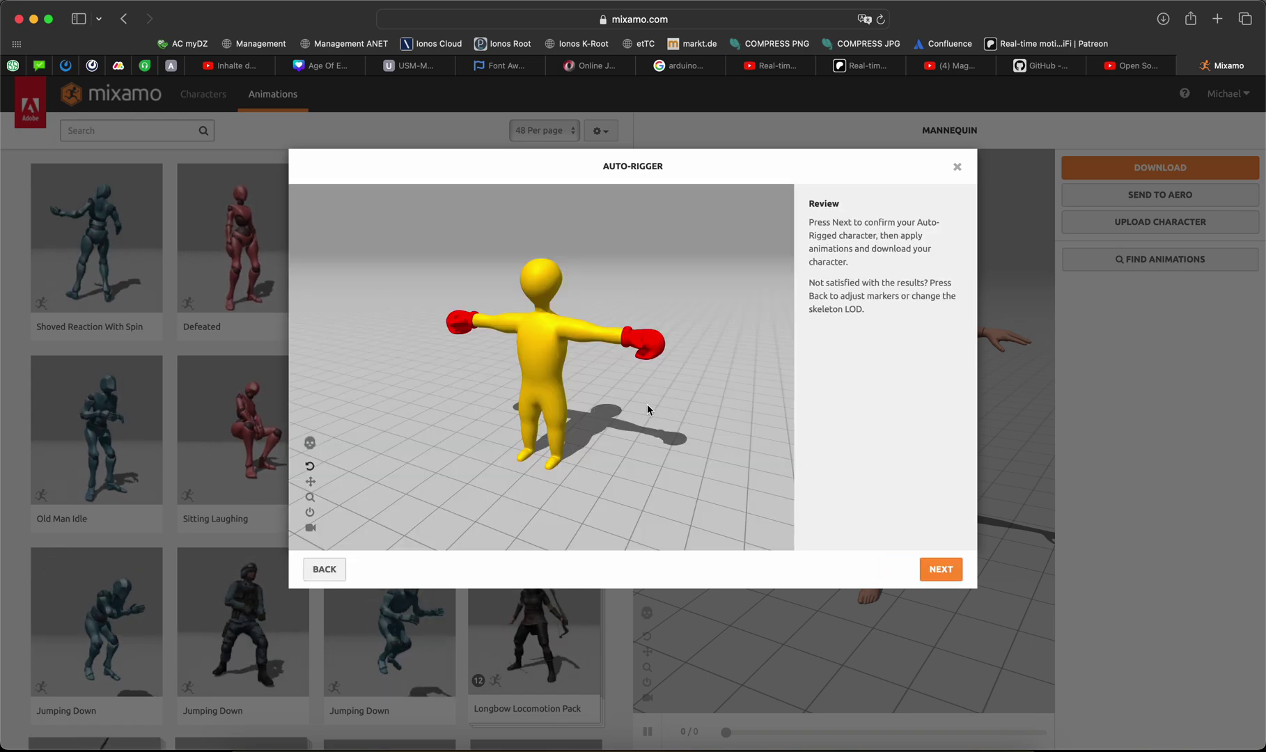
Accept the rigged fighter as current character and download it as FBX Binary in T-pose.
left_click_drag(622, 353, 518, 372)
left_click_drag(641, 353, 704, 404)
left_click(936, 571)
left_click(928, 570)
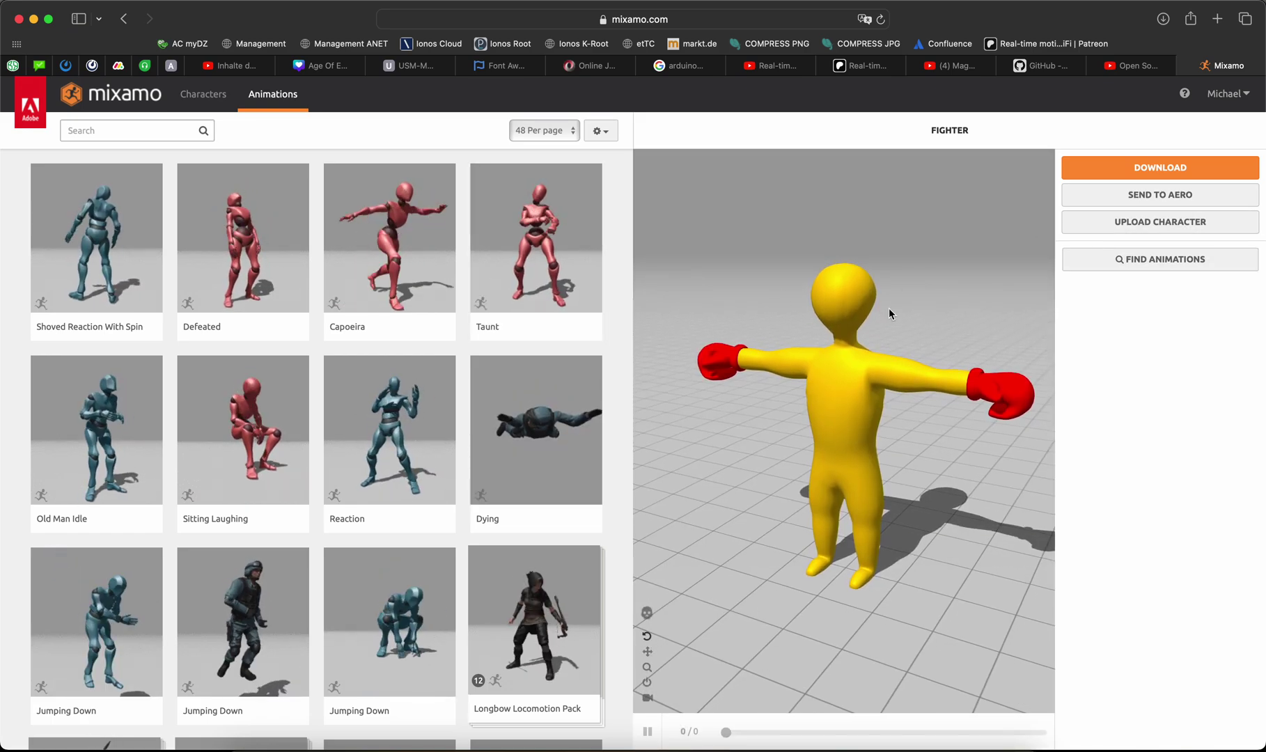
left_click(1162, 169)
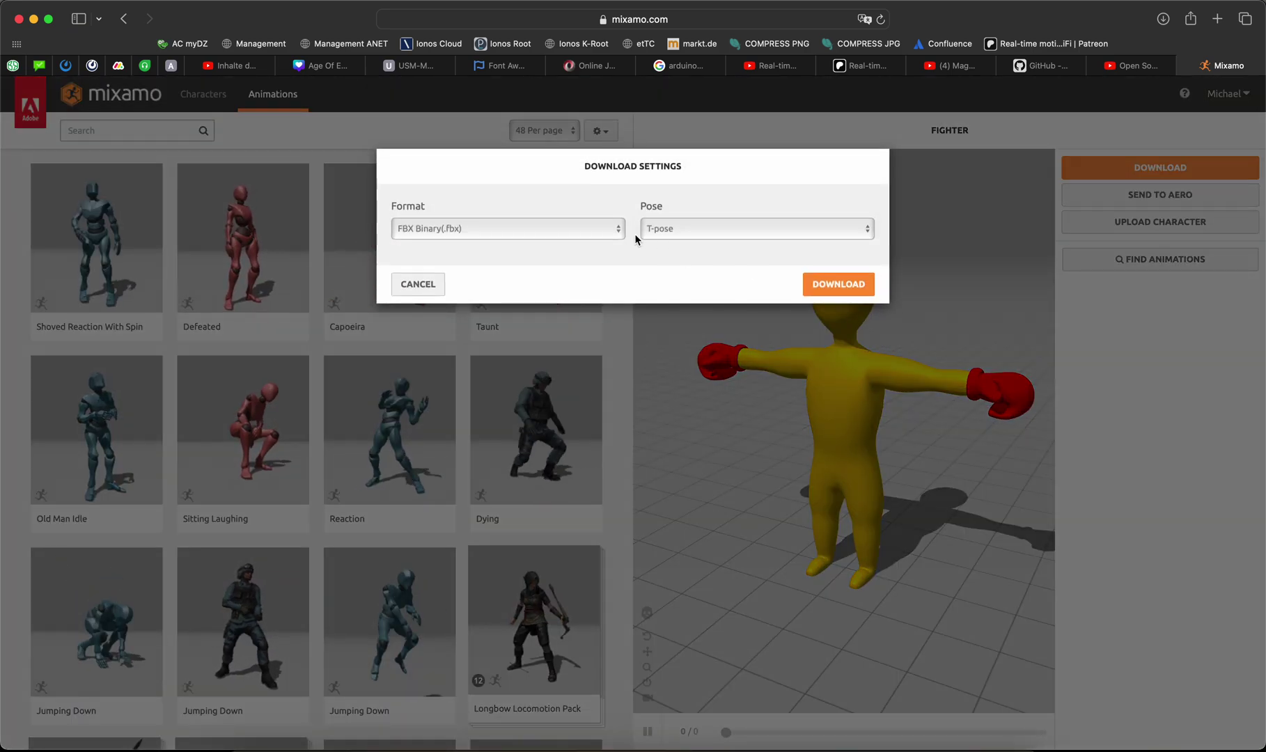
left_click(839, 284)
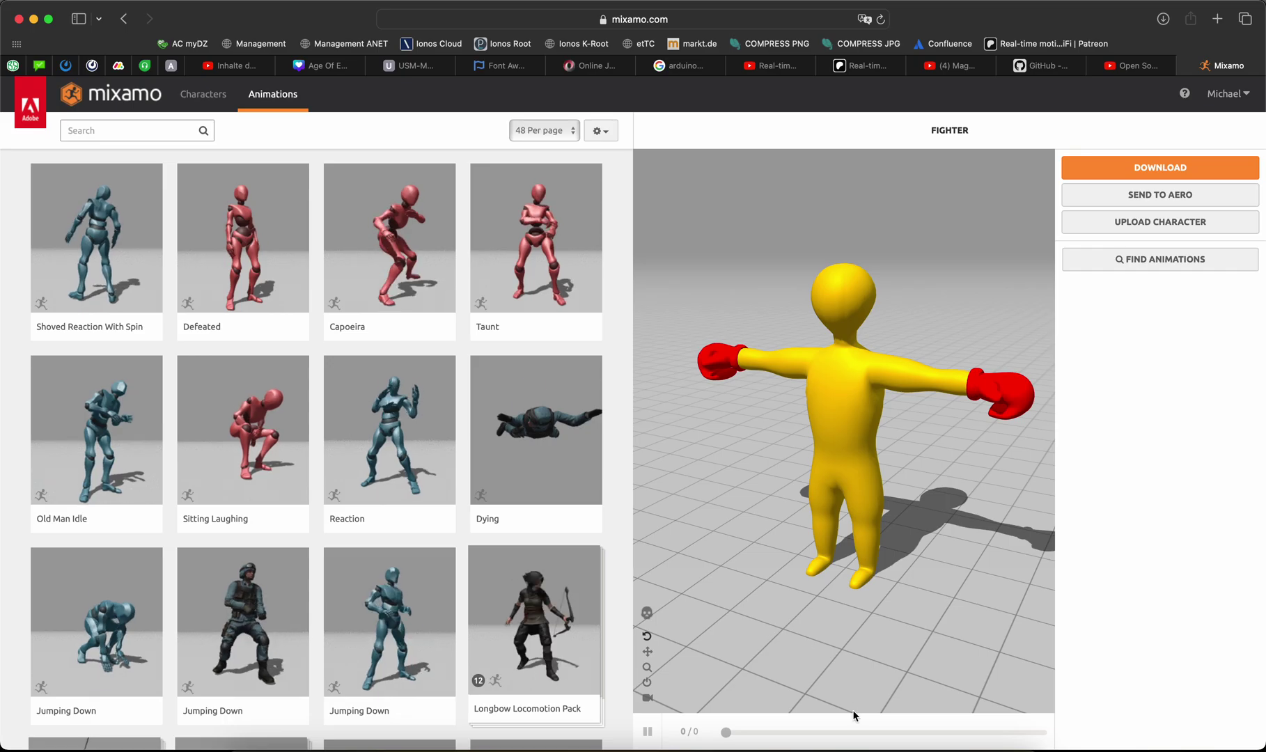
Create a new folder named Fighter under Characters in the Content Browser.
left_click(948, 743)
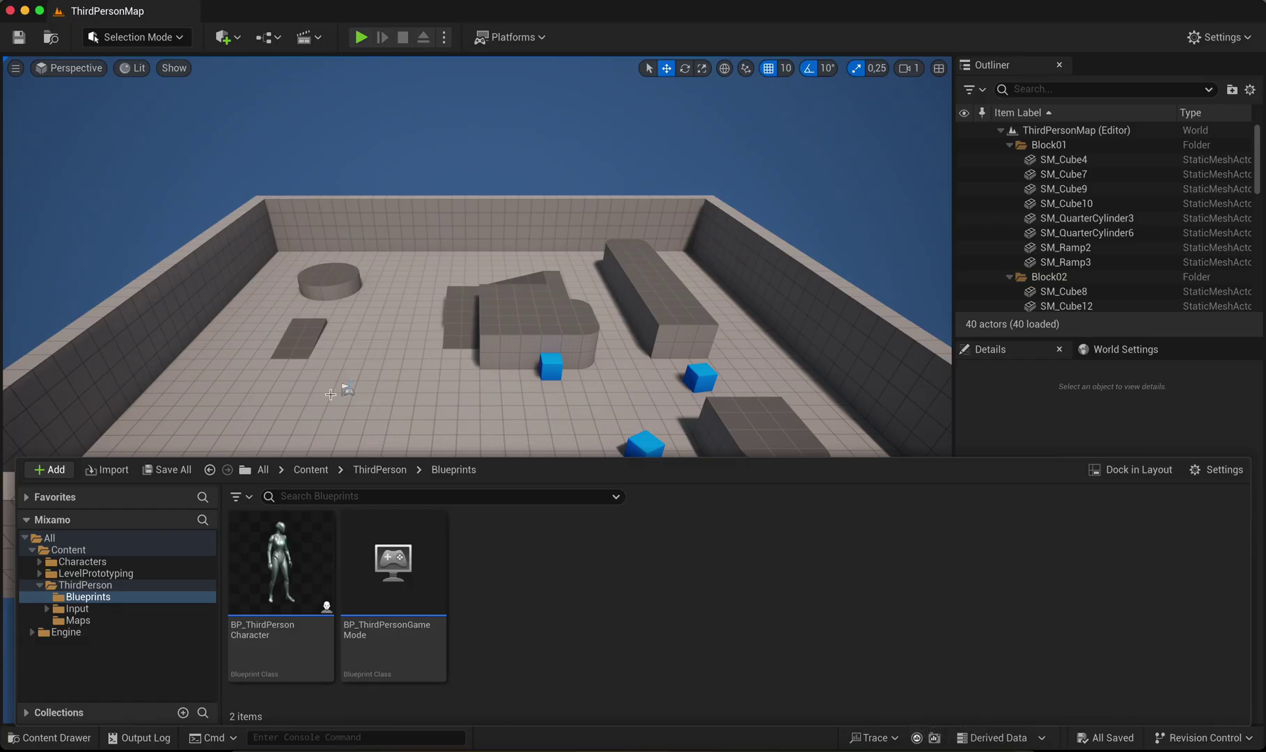
double_click(93, 563)
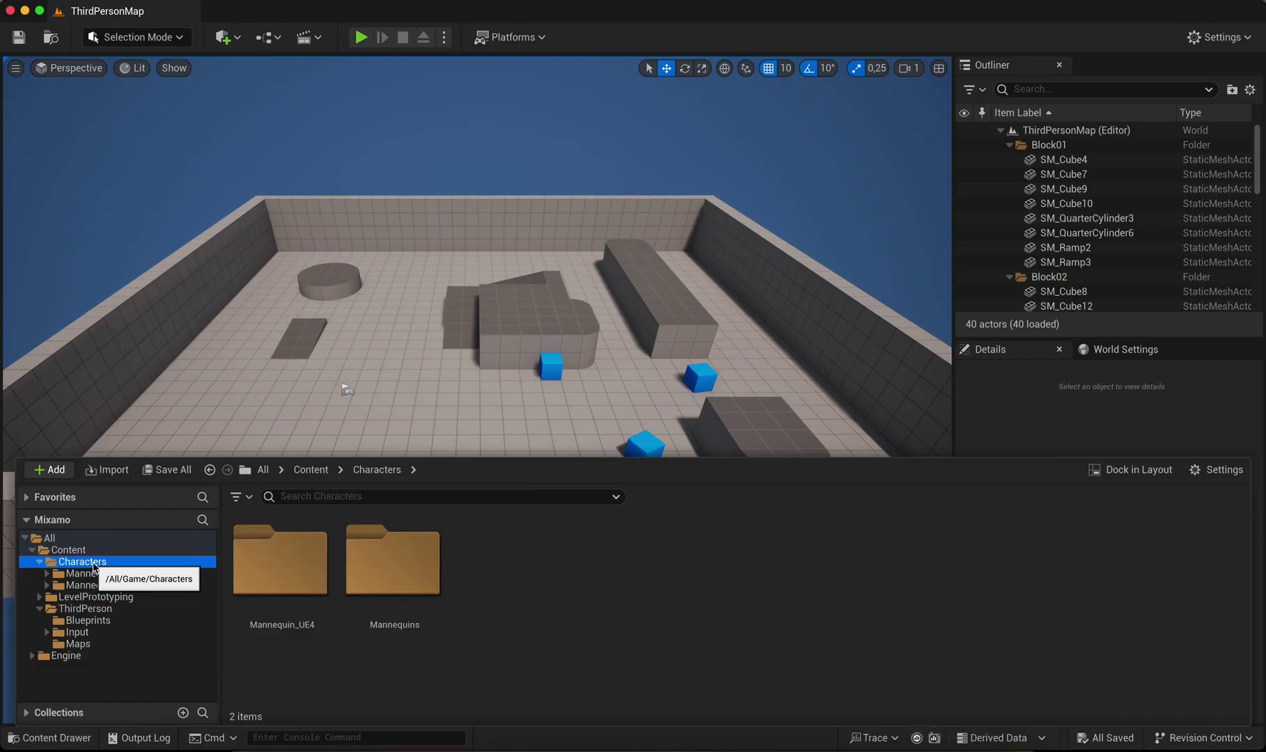
right_click(95, 565)
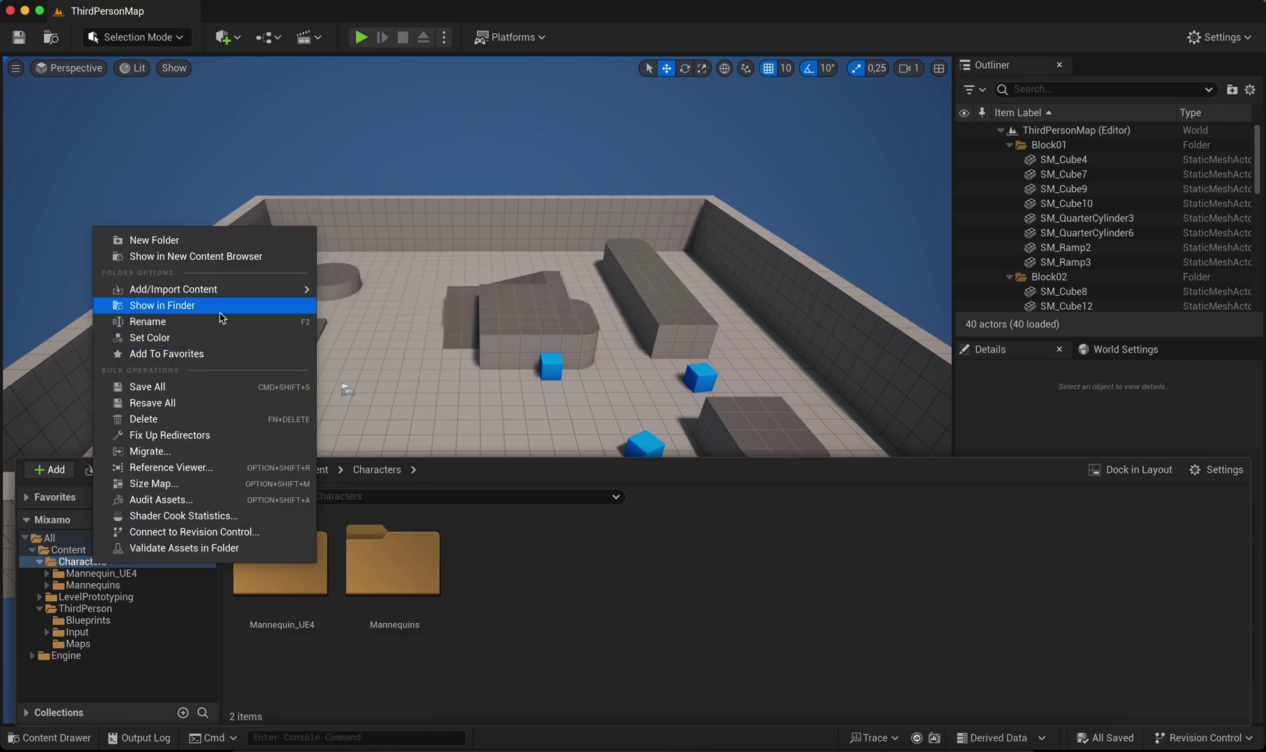
left_click(237, 240)
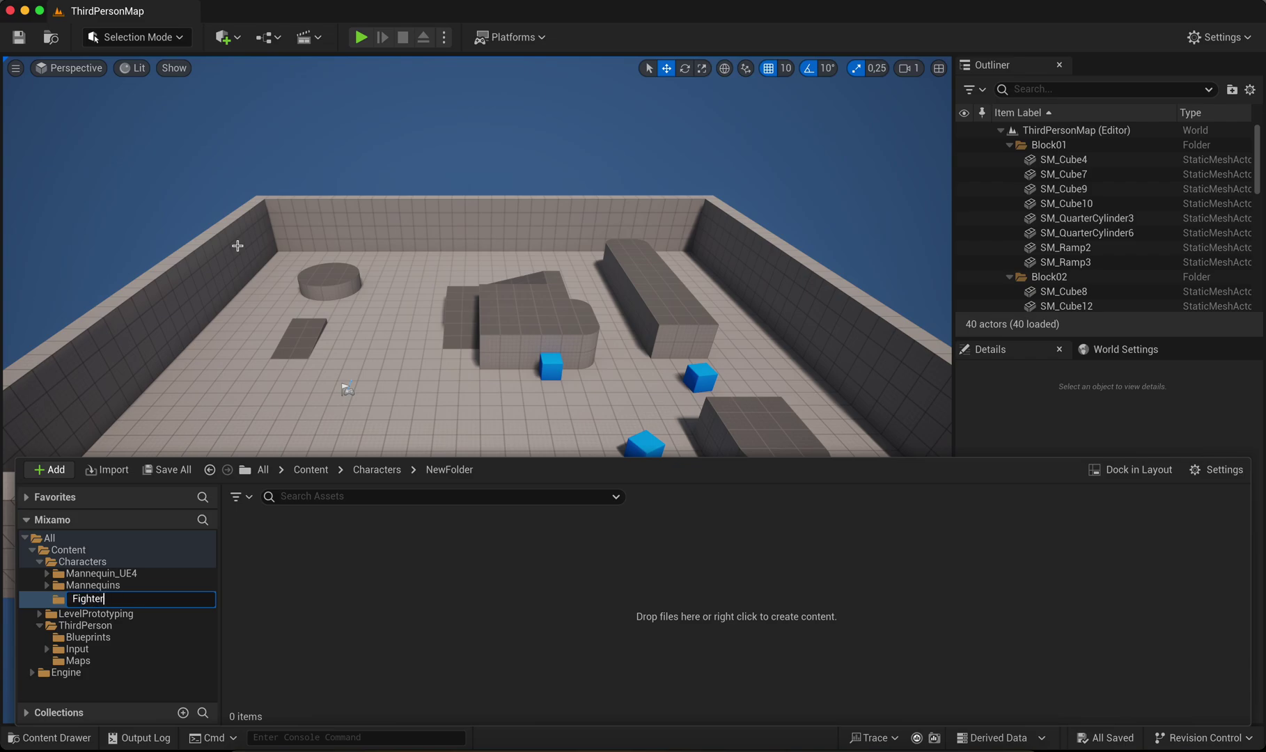
key("Return")
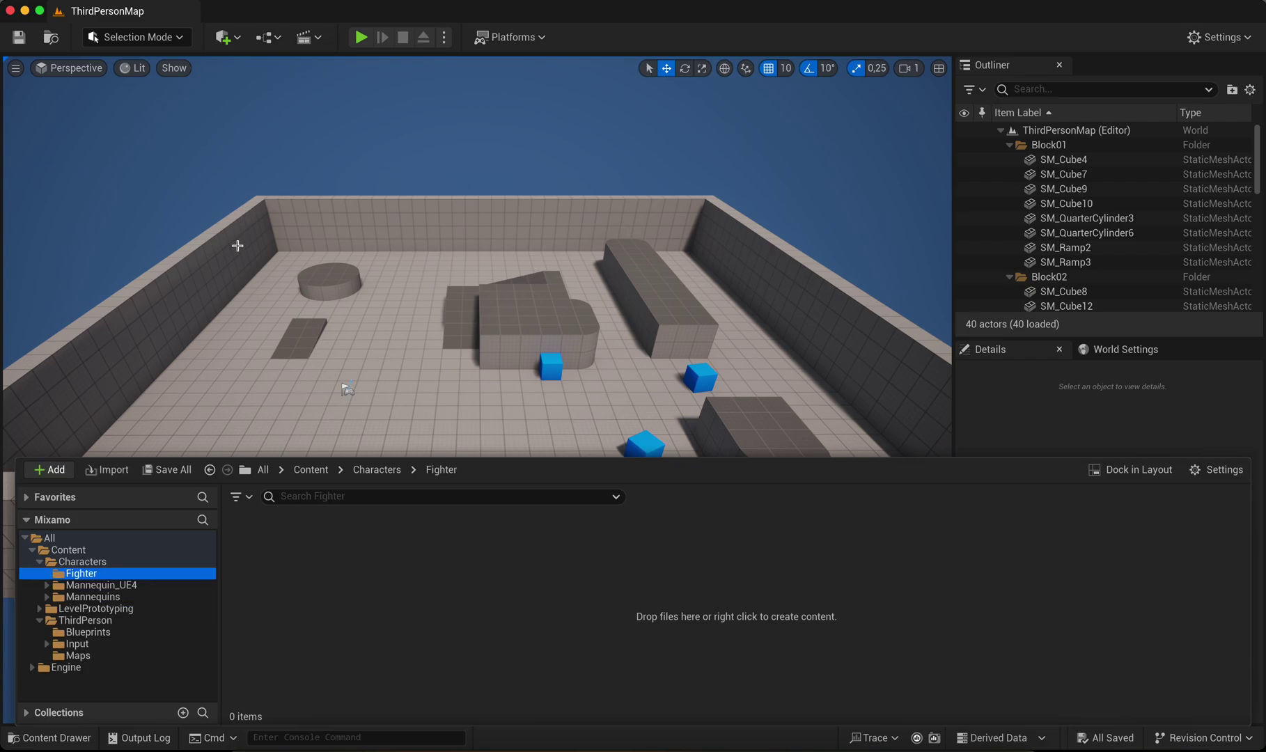
Create a Mesh subfolder inside the Fighter folder.
right_click(144, 573)
left_click(266, 262)
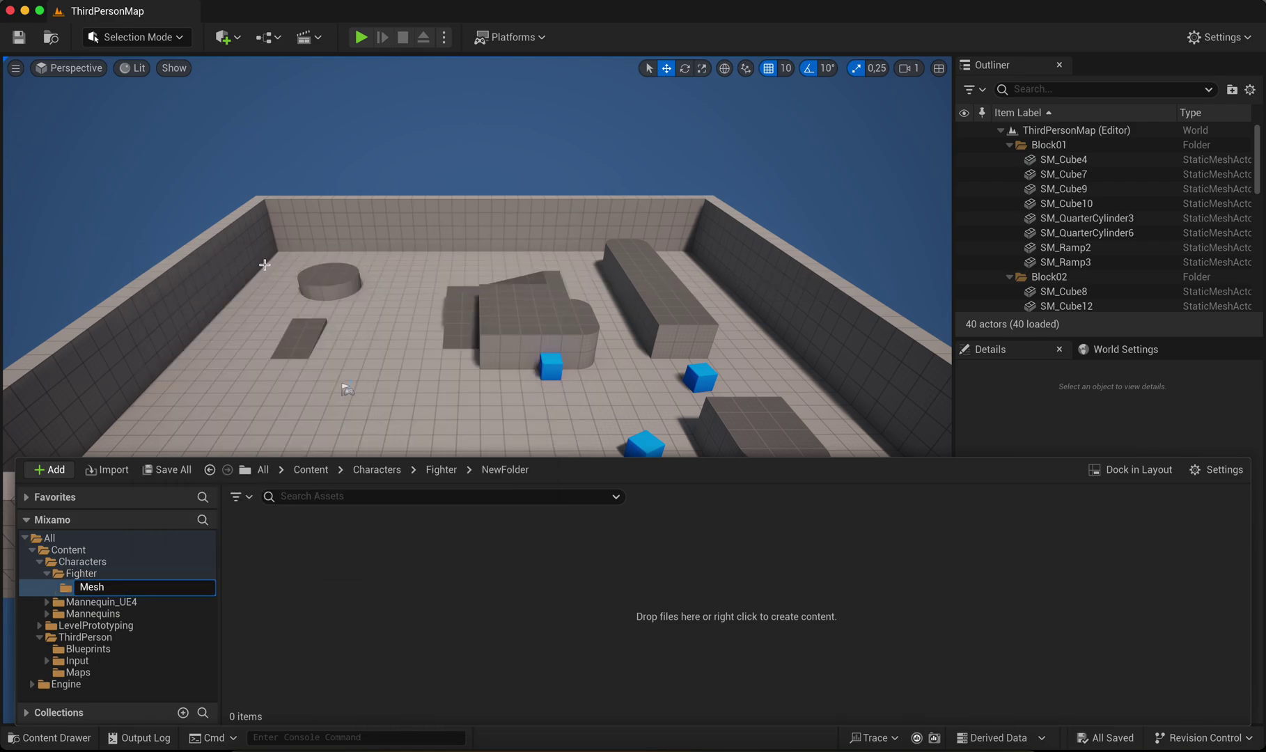
key("Return")
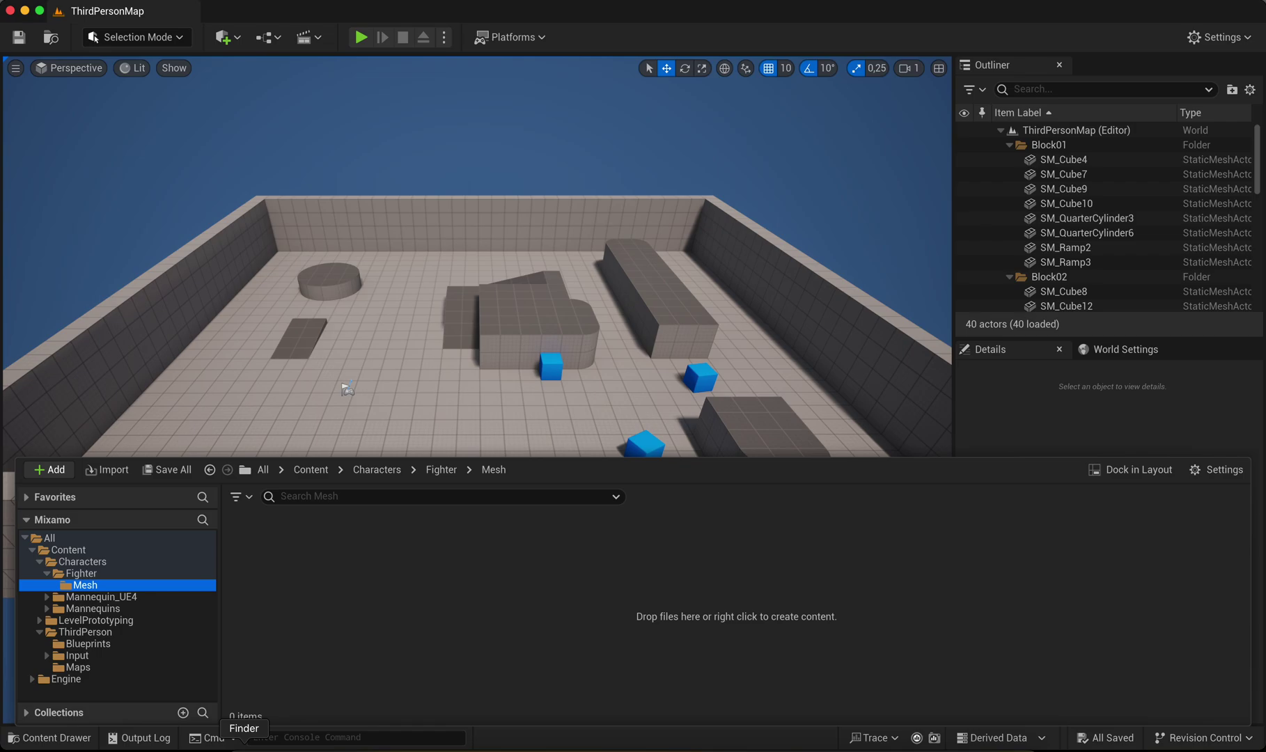
Drag Fighter-2.fbx from Downloads into the Mesh folder and import it with default FBX options.
left_click(243, 742)
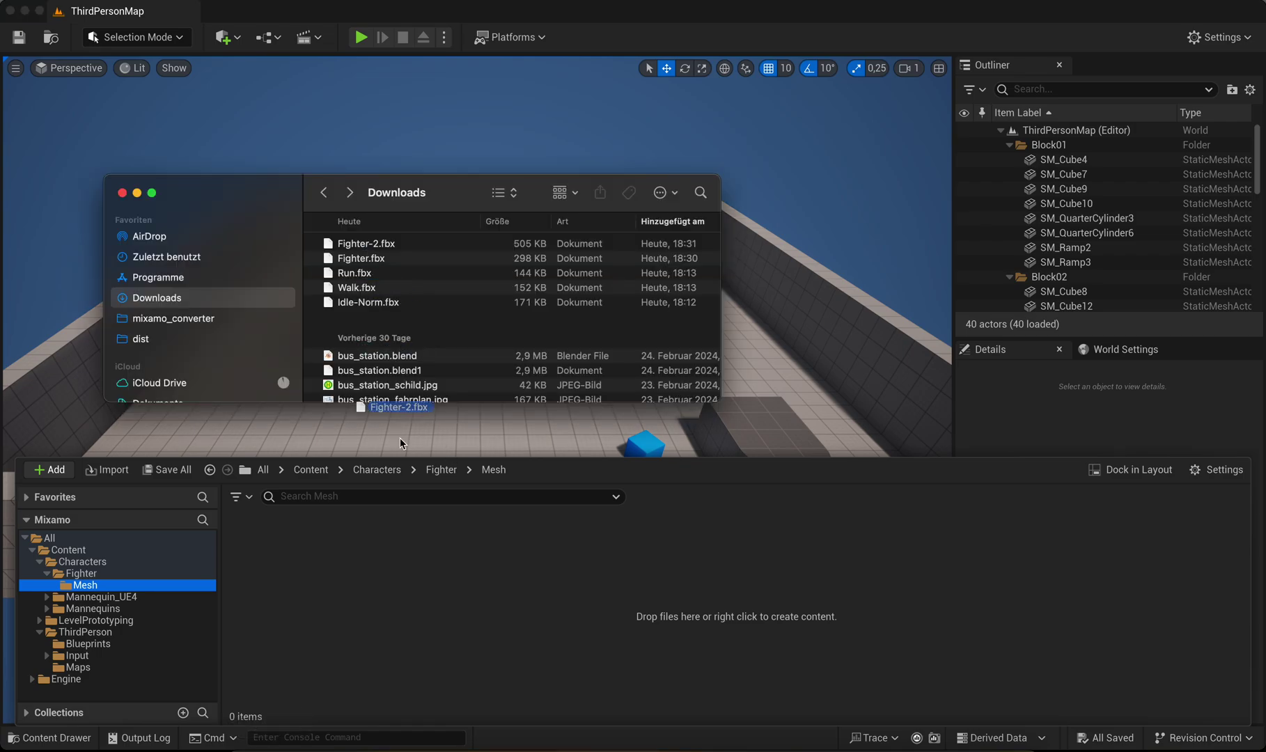
left_click_drag(402, 465, 341, 602)
left_click(753, 630)
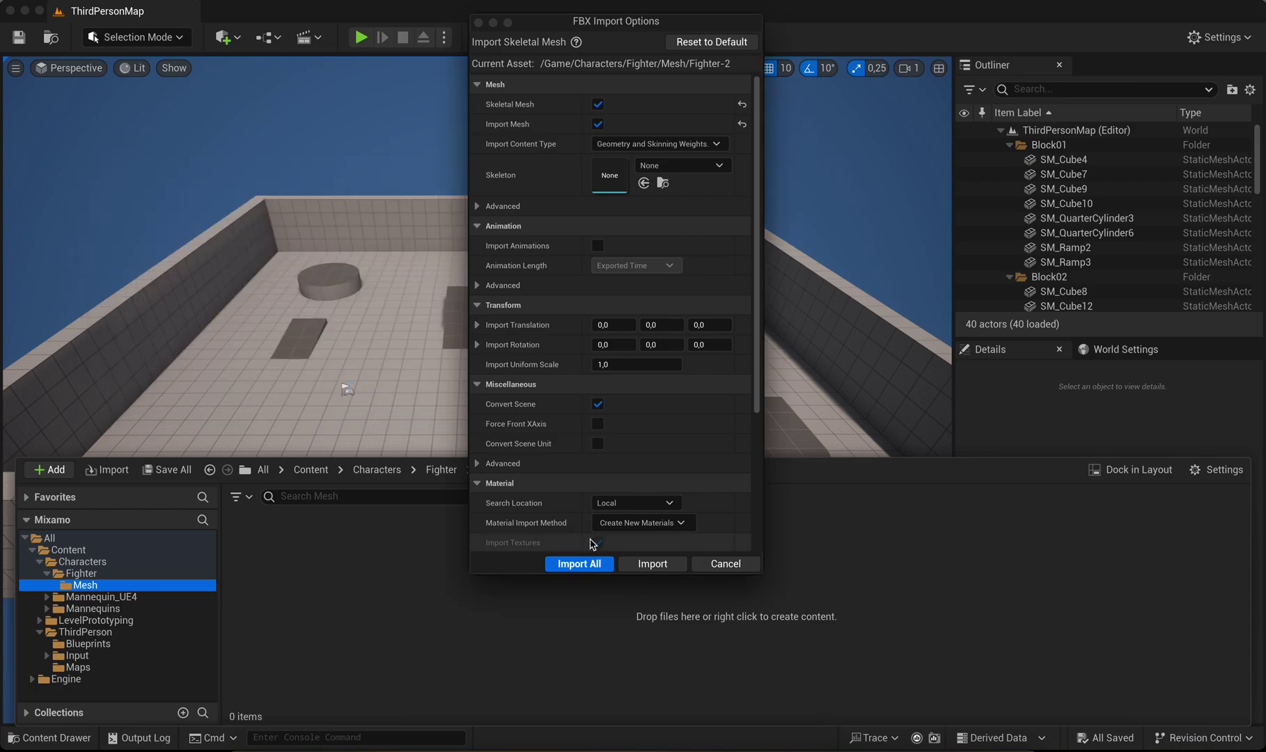
left_click(565, 562)
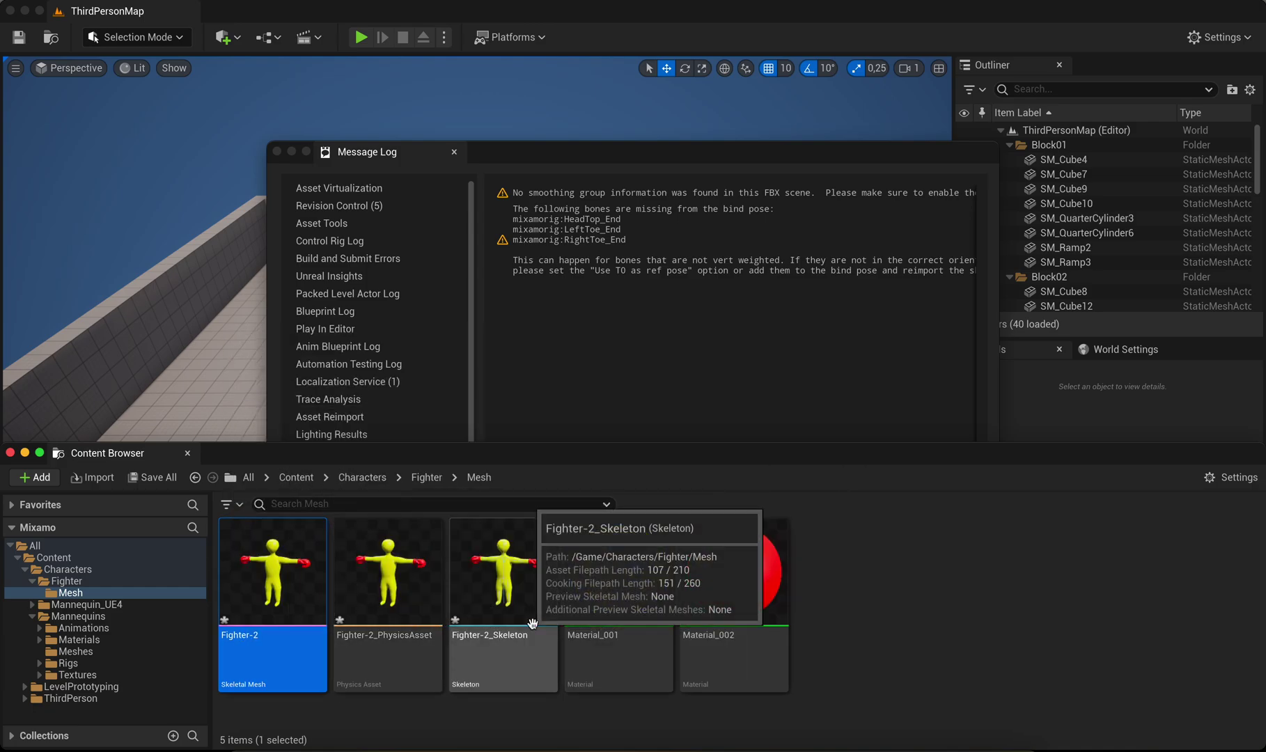
Create an Animation subfolder inside the Fighter folder.
left_click(70, 582)
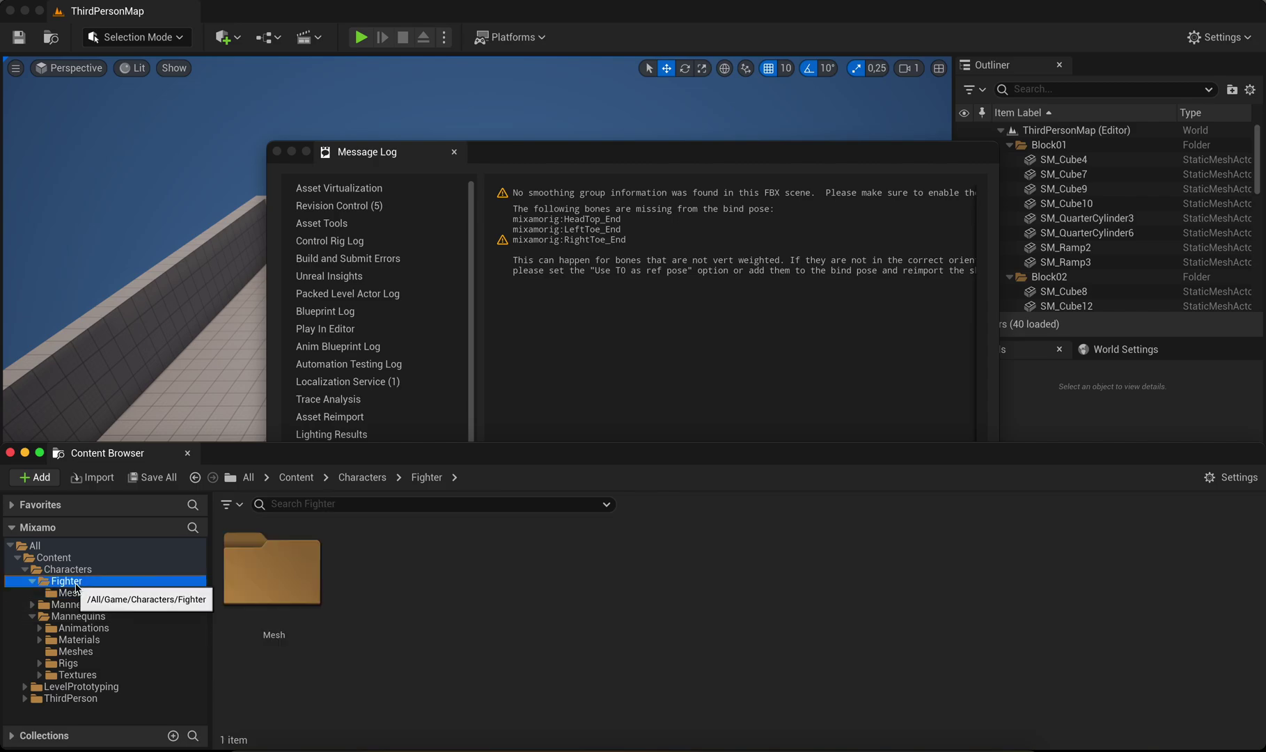
right_click(74, 583)
left_click(160, 261)
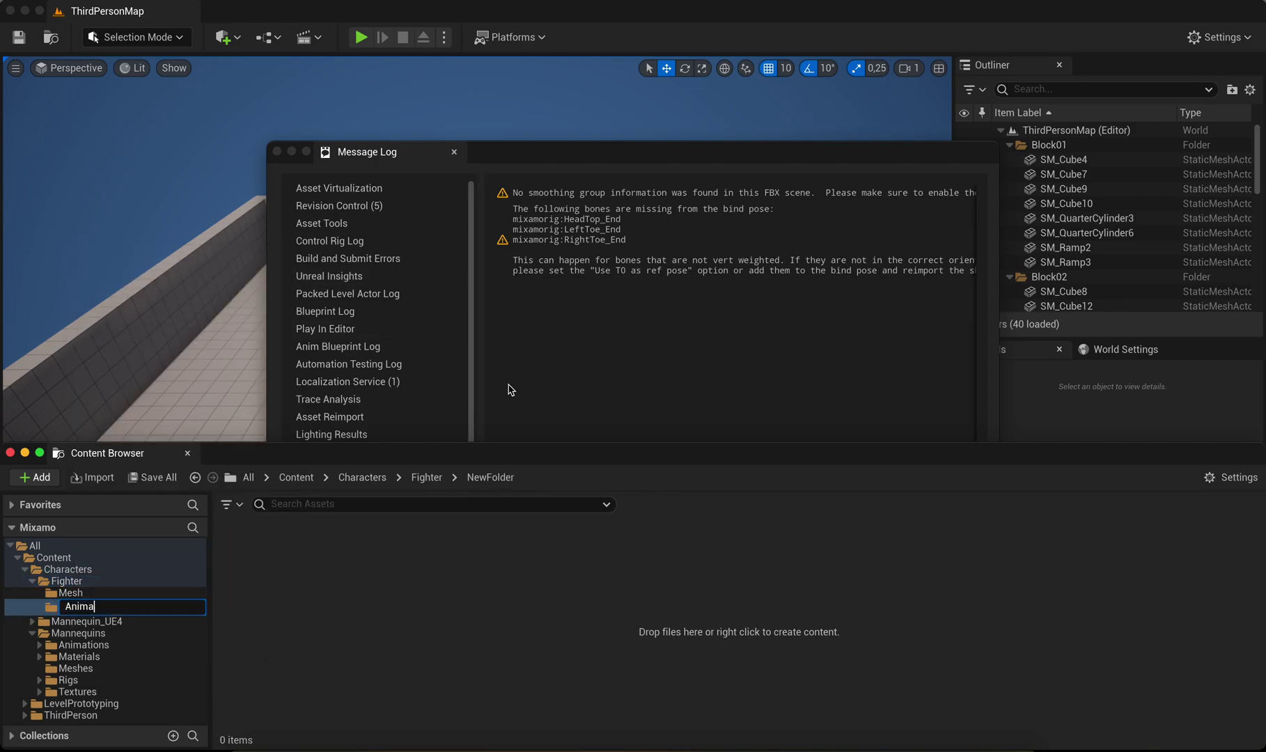
key("Return")
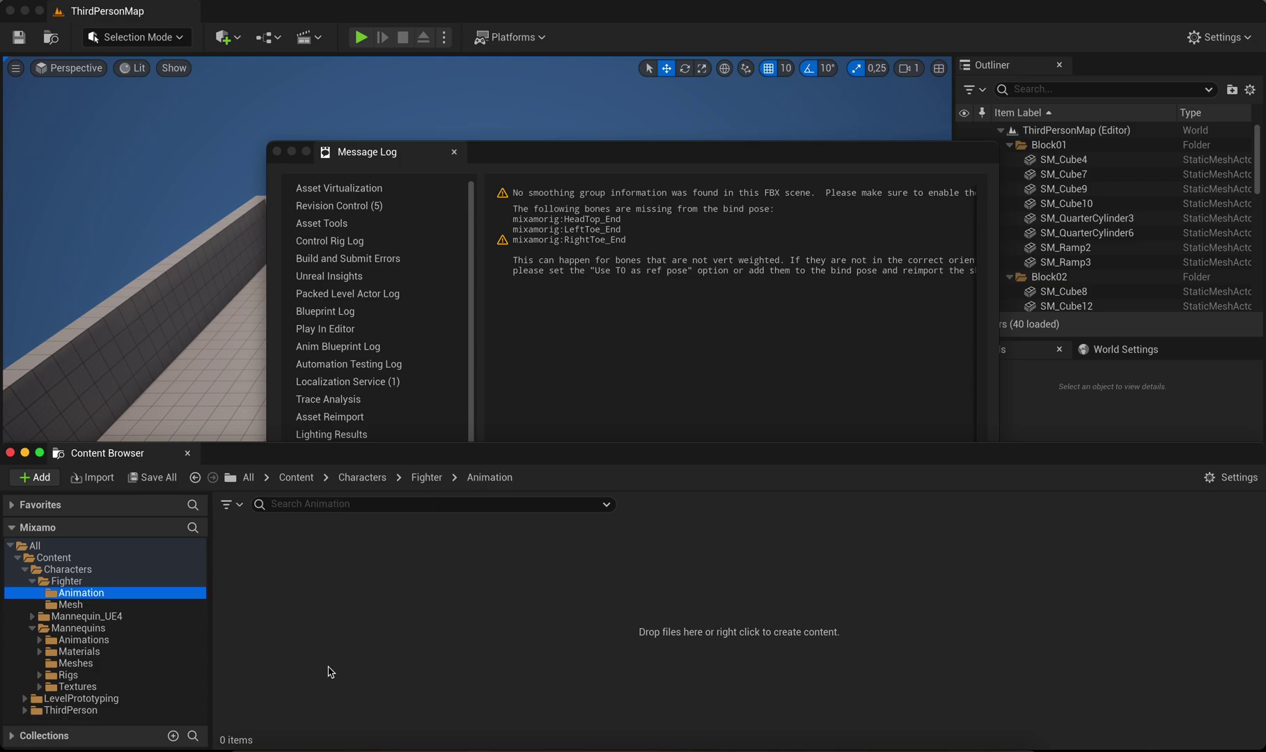
Import Run, Walk and Idle-Norm FBX files into Animation using Fighter-2_Skeleton.
left_click(244, 747)
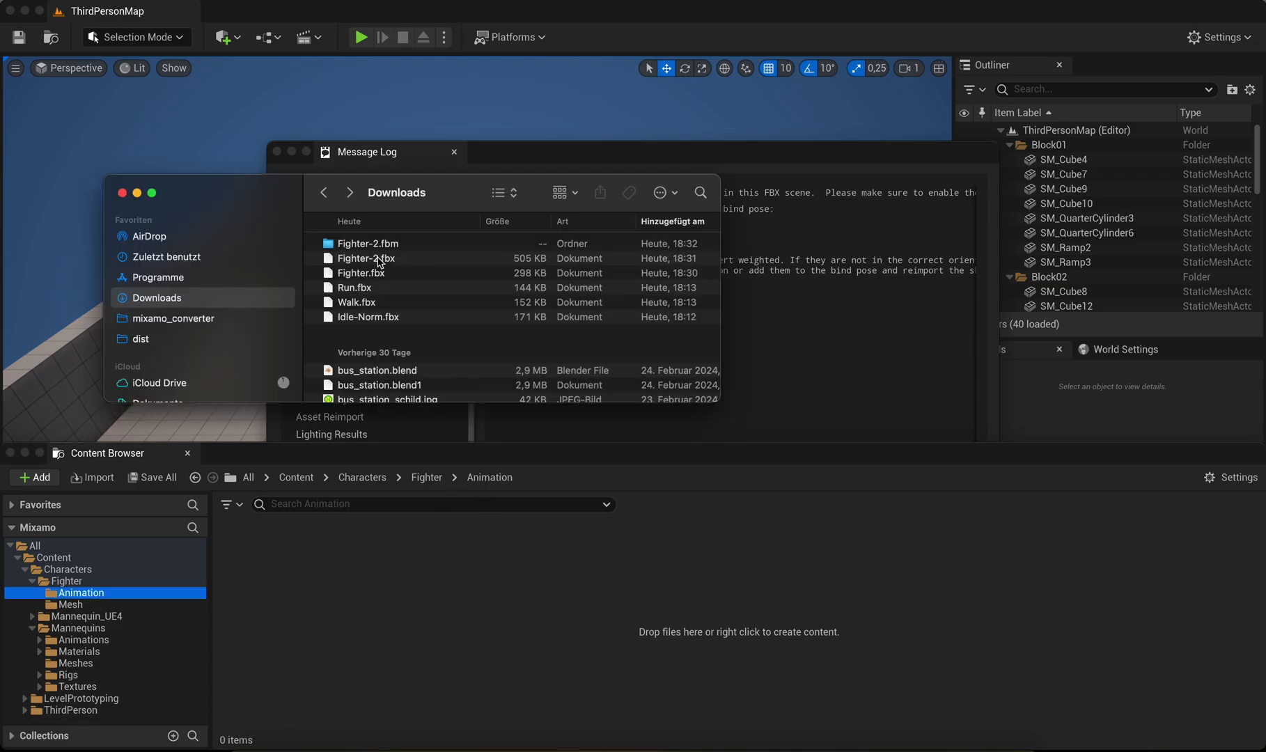
left_click(358, 274)
left_click(361, 288)
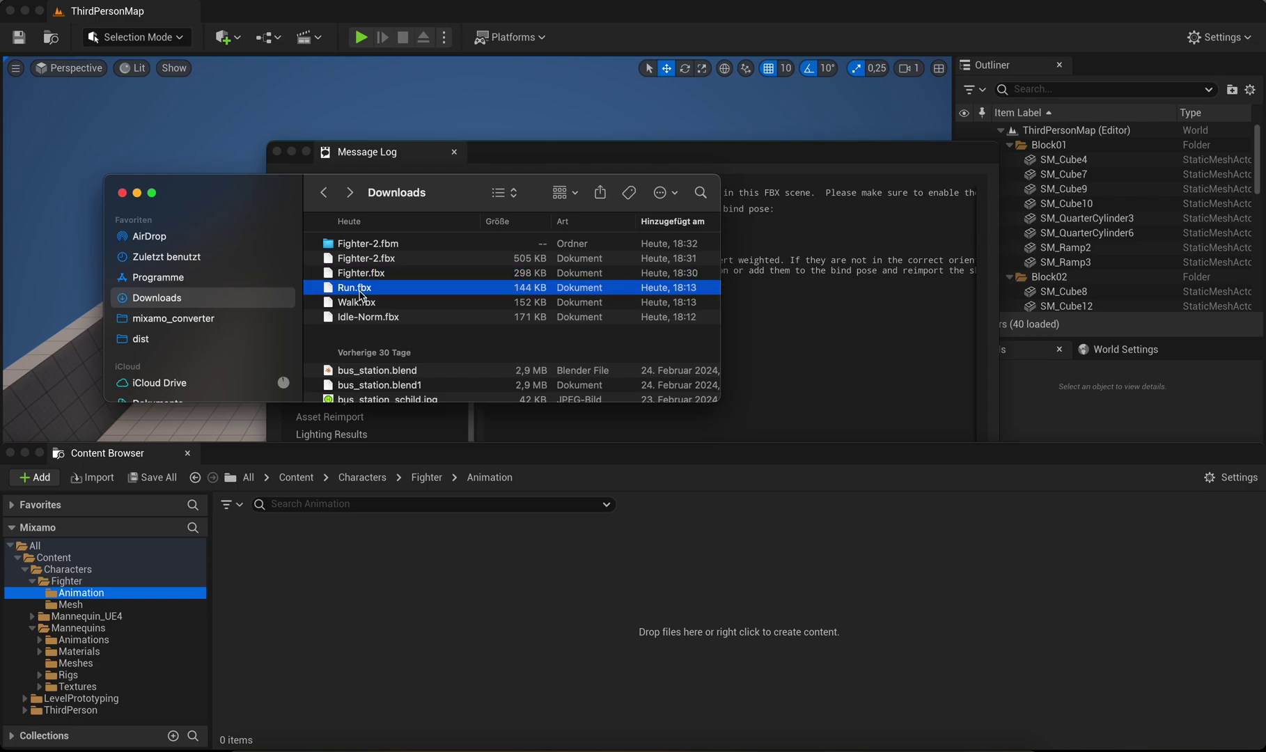
left_click(364, 317, "shift")
left_click_drag(358, 302, 387, 601)
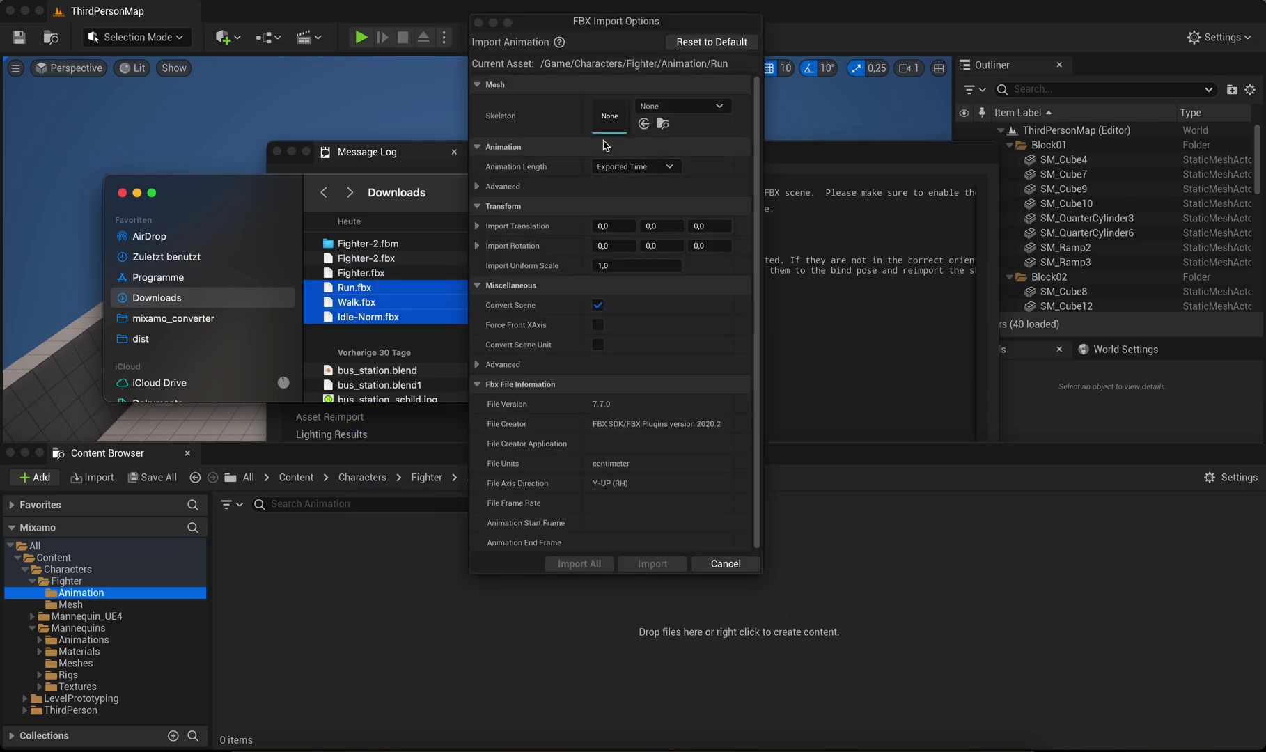
left_click(681, 110)
left_click(680, 108)
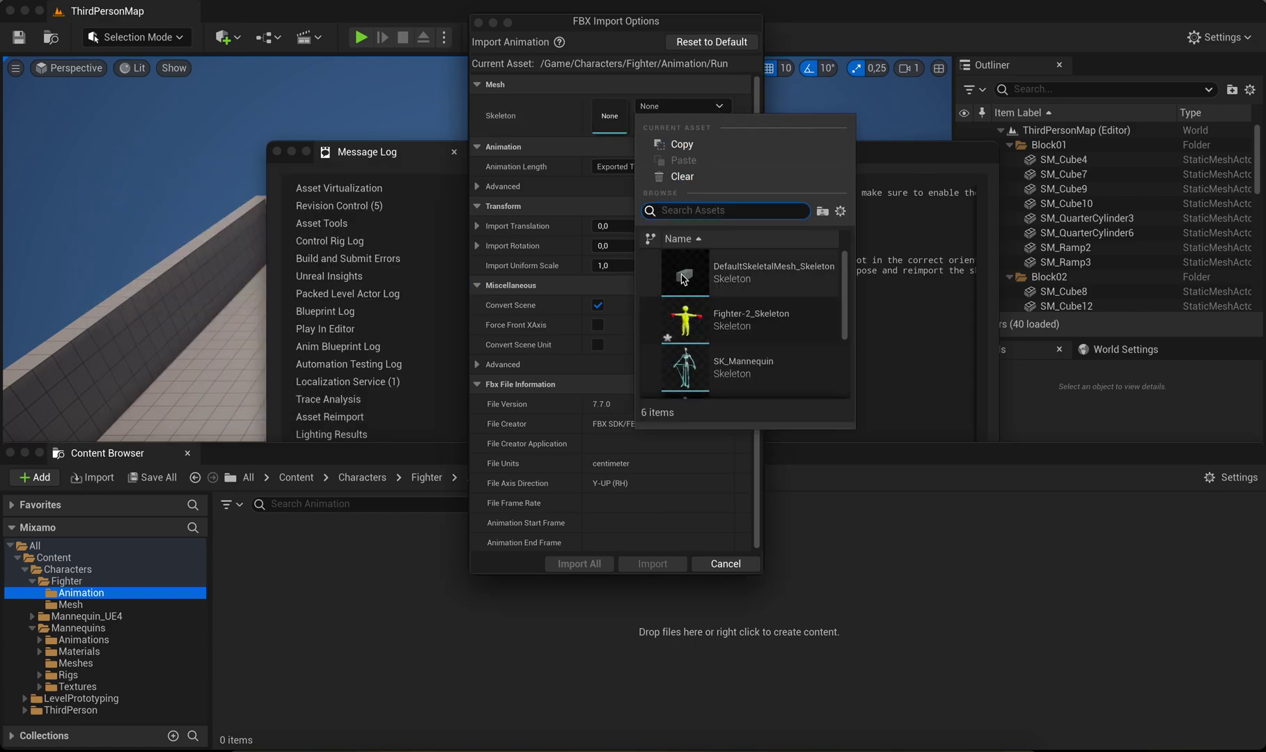
left_click(714, 324)
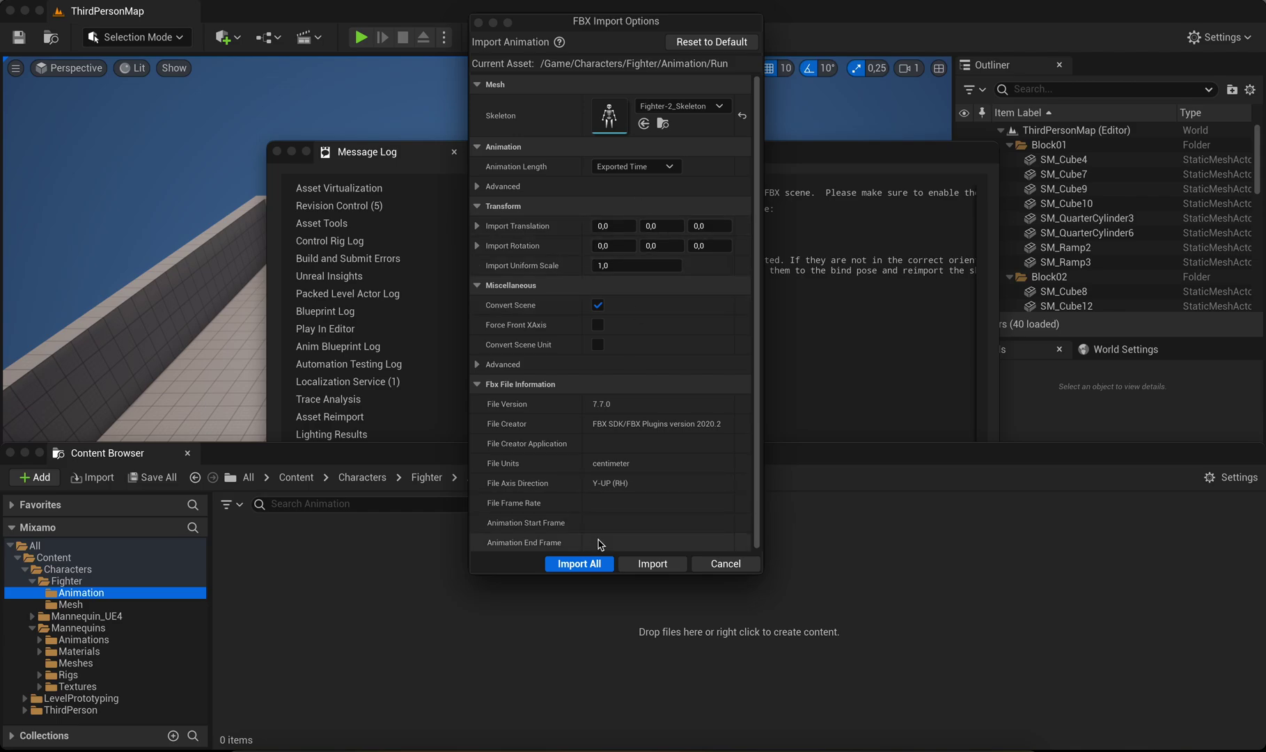
left_click(568, 563)
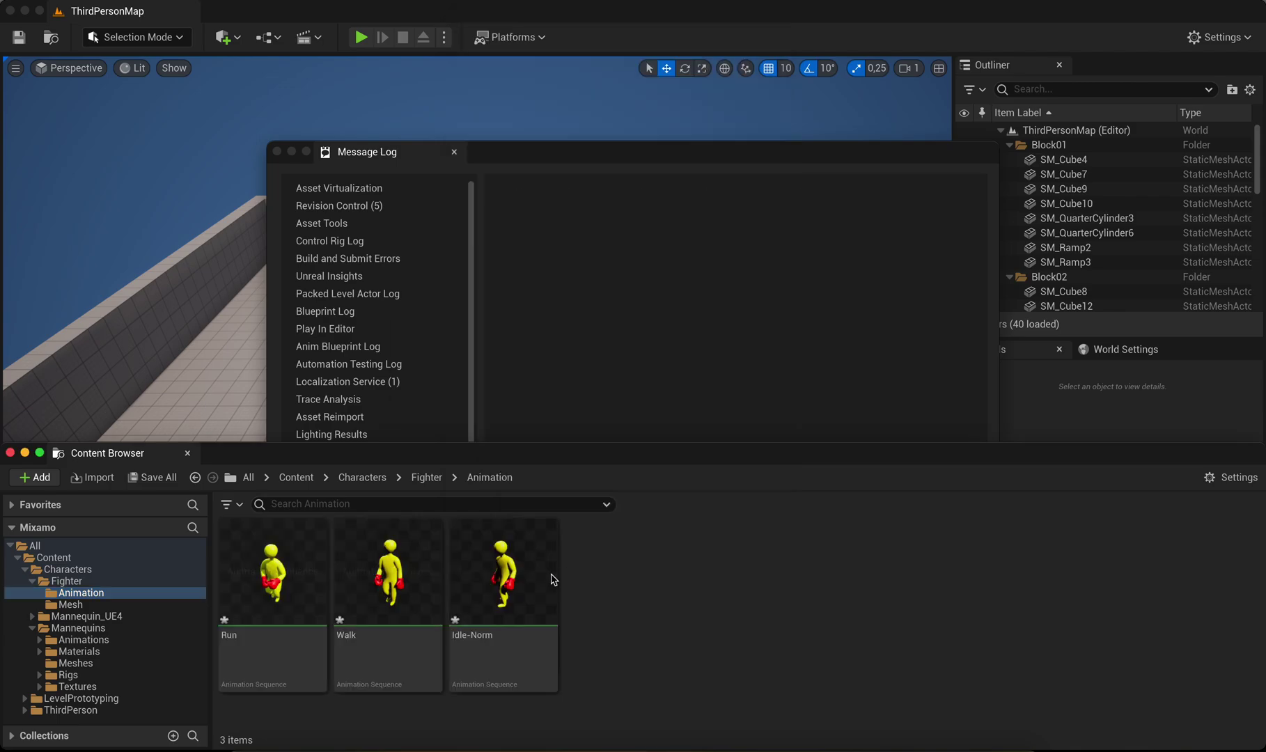
Close the Message Log and create an Animation Blueprint on Fighter-2_Skeleton in the Fighter folder.
left_click(455, 152)
left_click(69, 581)
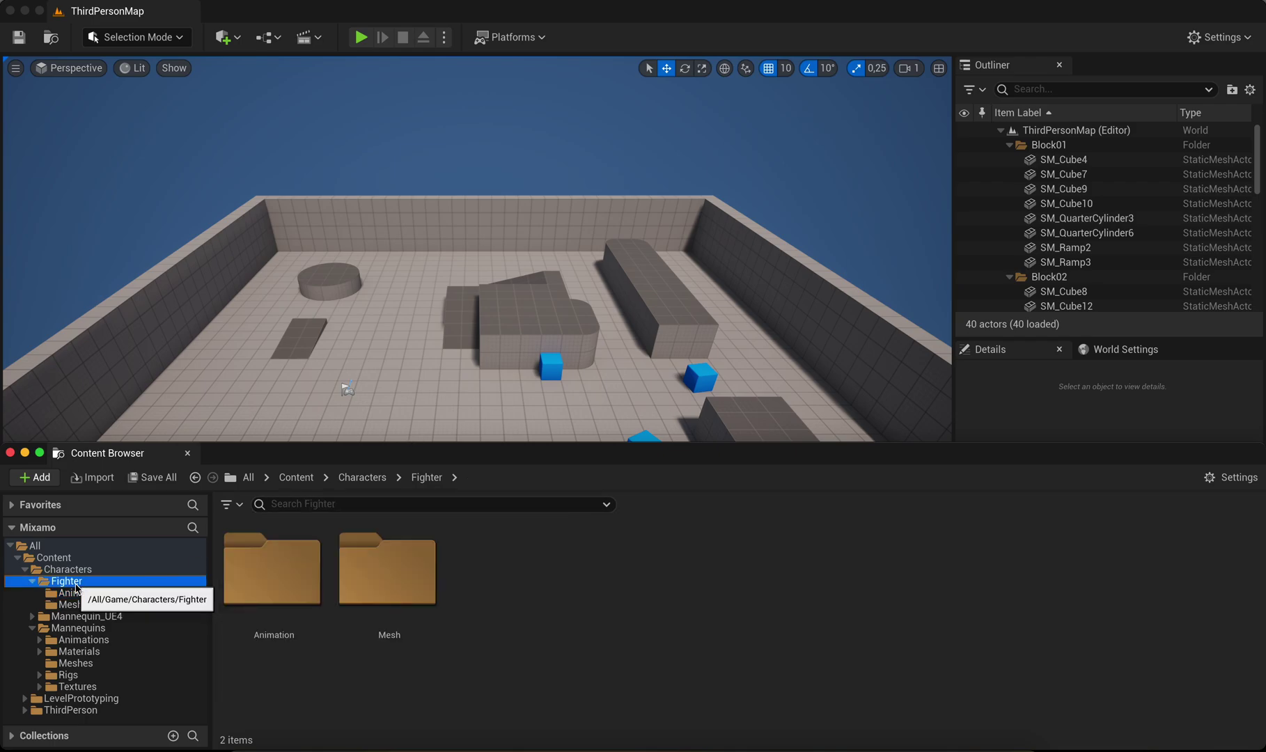
right_click(566, 601)
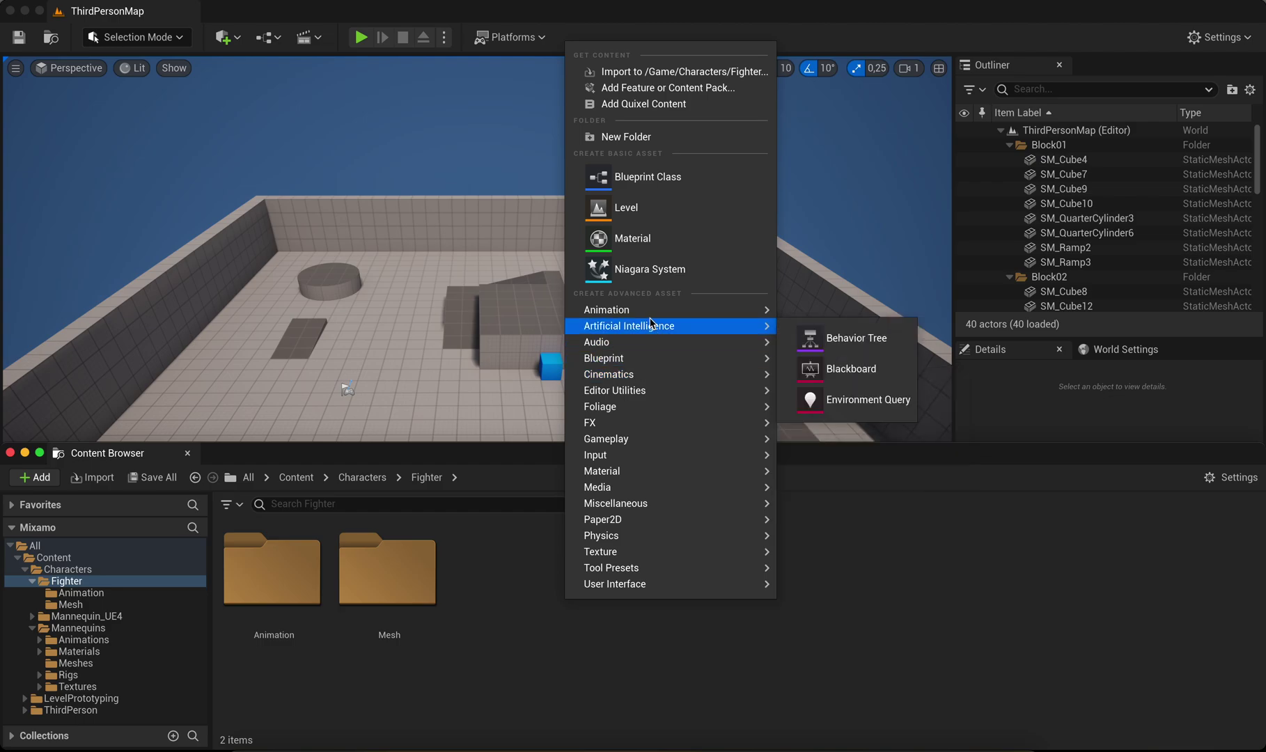
mouse_move(652, 312)
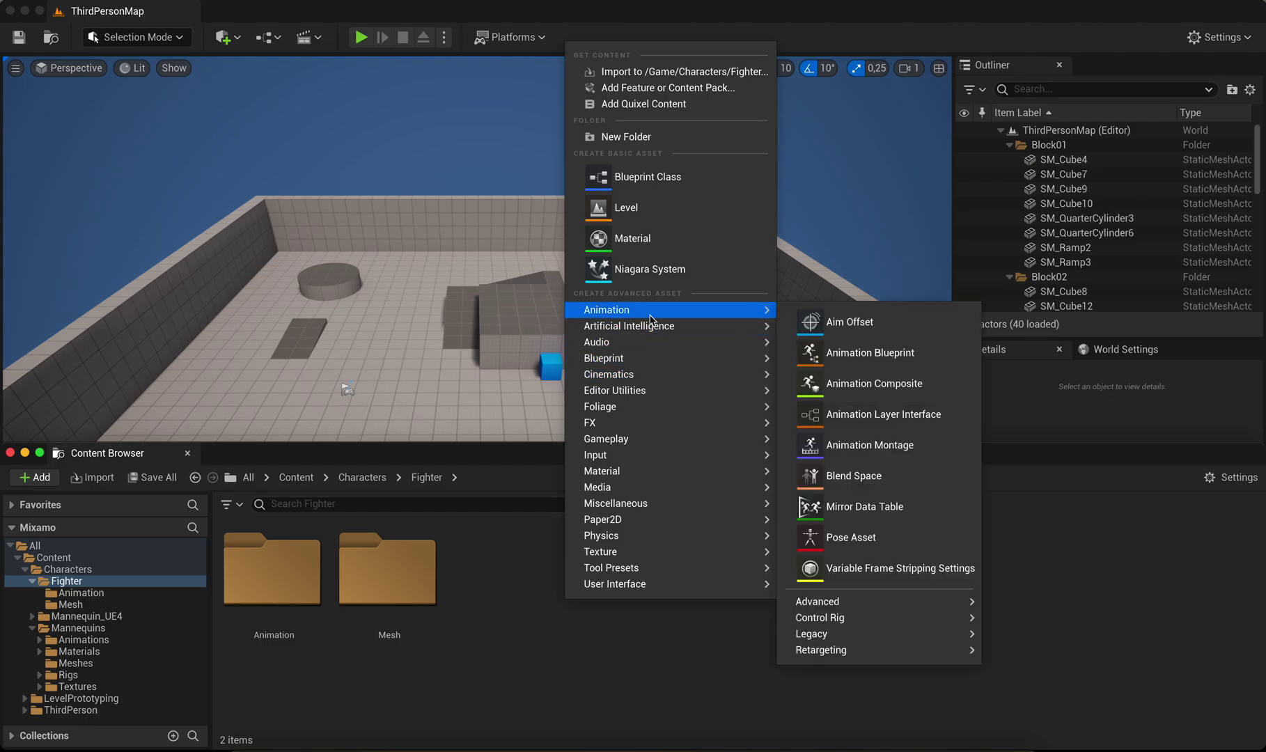
left_click(866, 353)
left_click(668, 341)
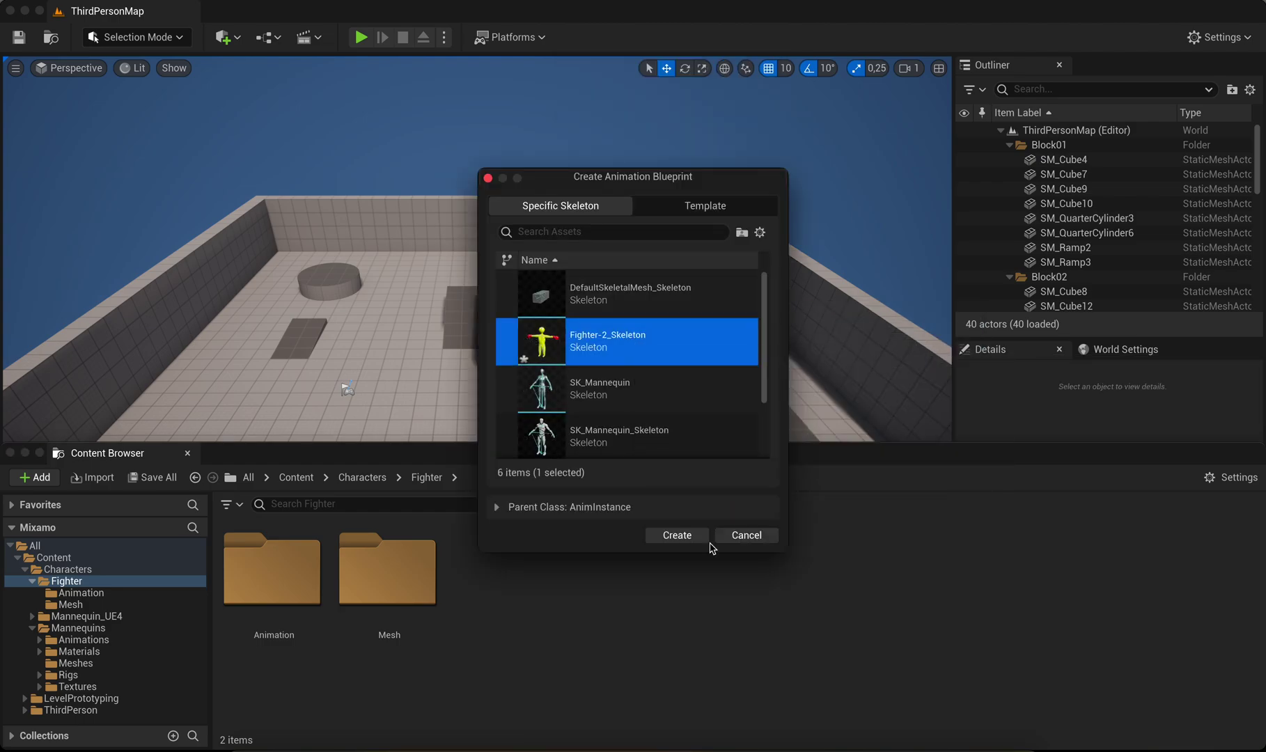
left_click(676, 535)
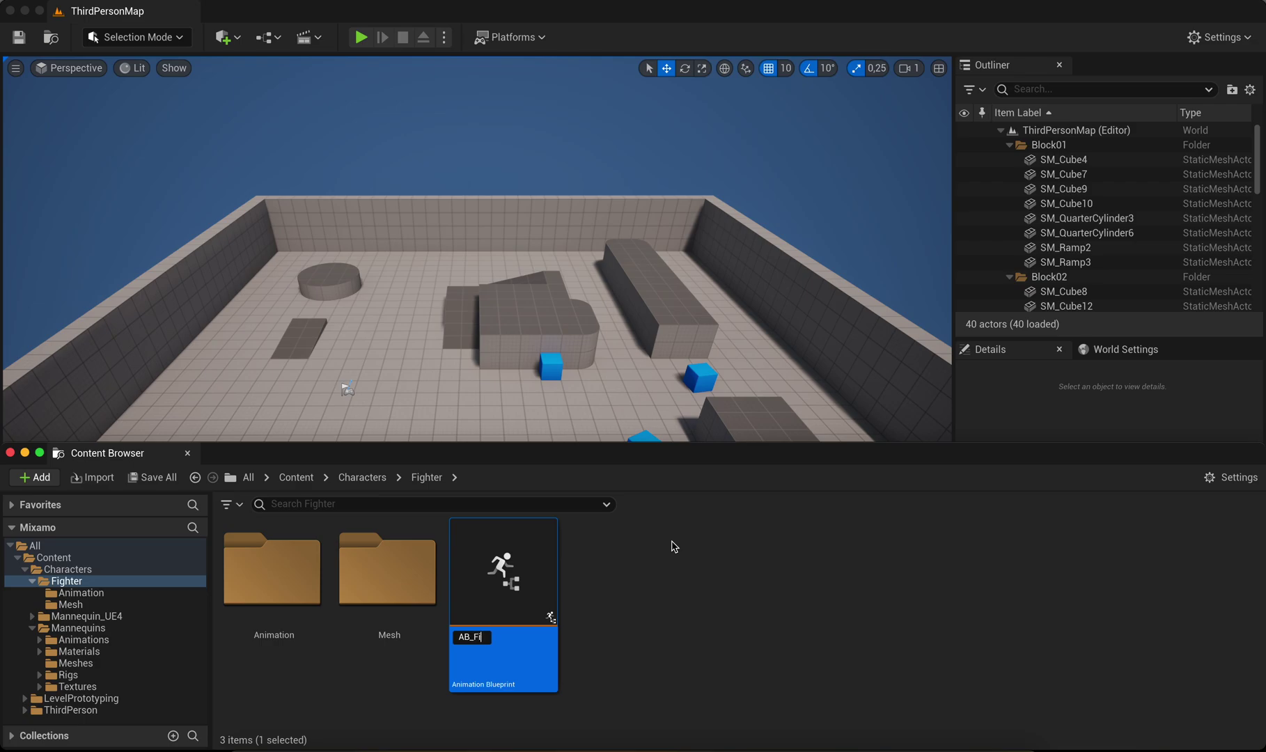
Commit the name AB_Fighter, open the blueprint and show its Event Graph.
key("Return")
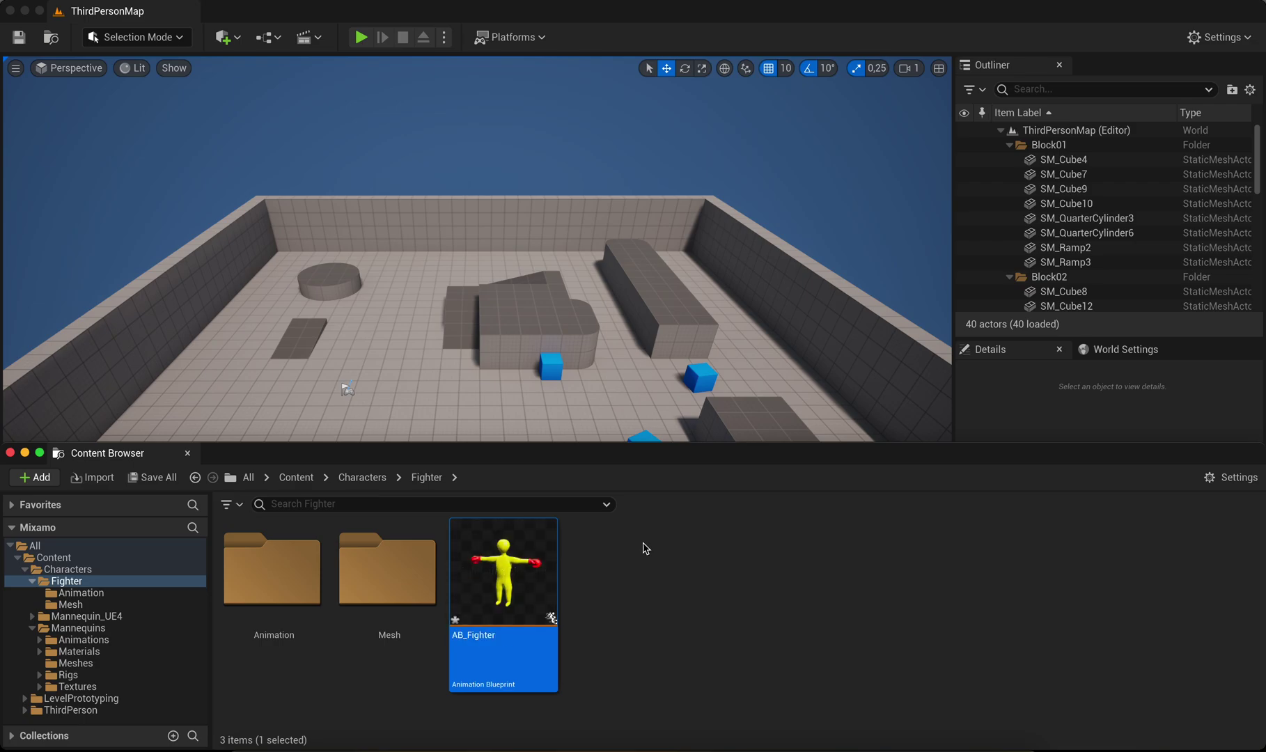
double_click(503, 572)
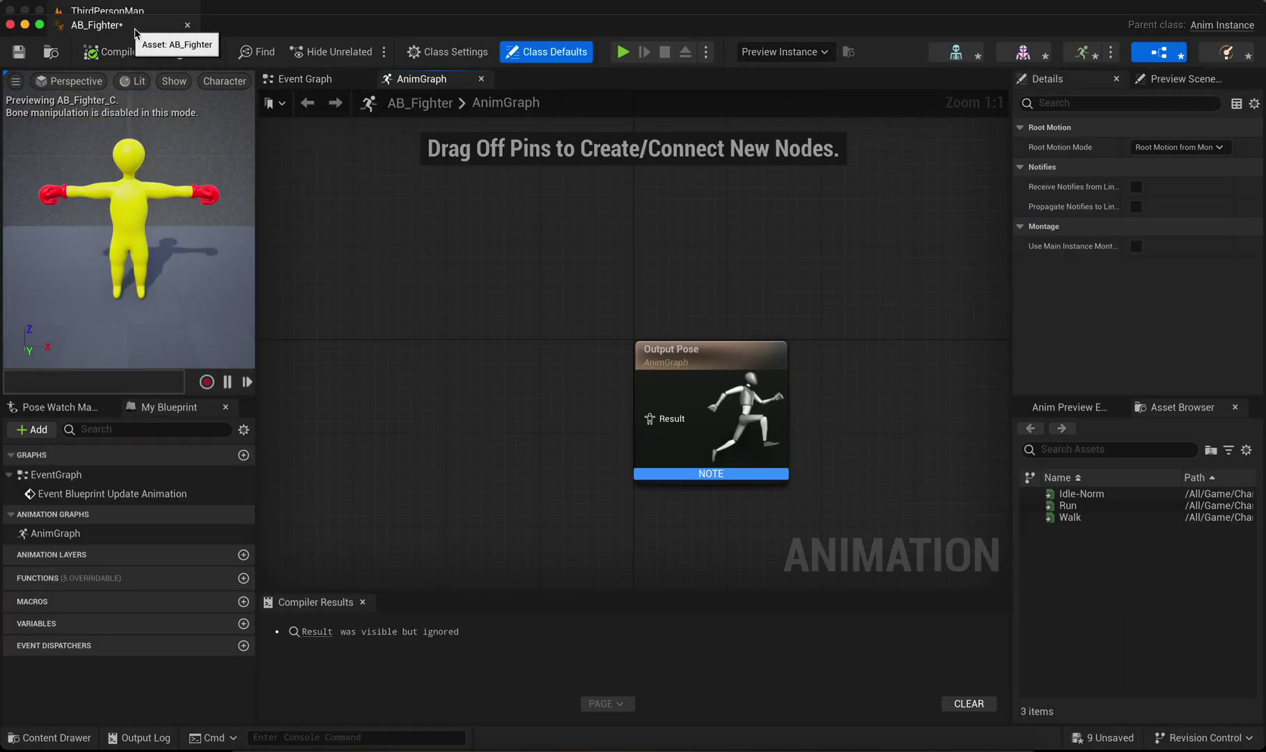
left_click(251, 18)
left_click(251, 15)
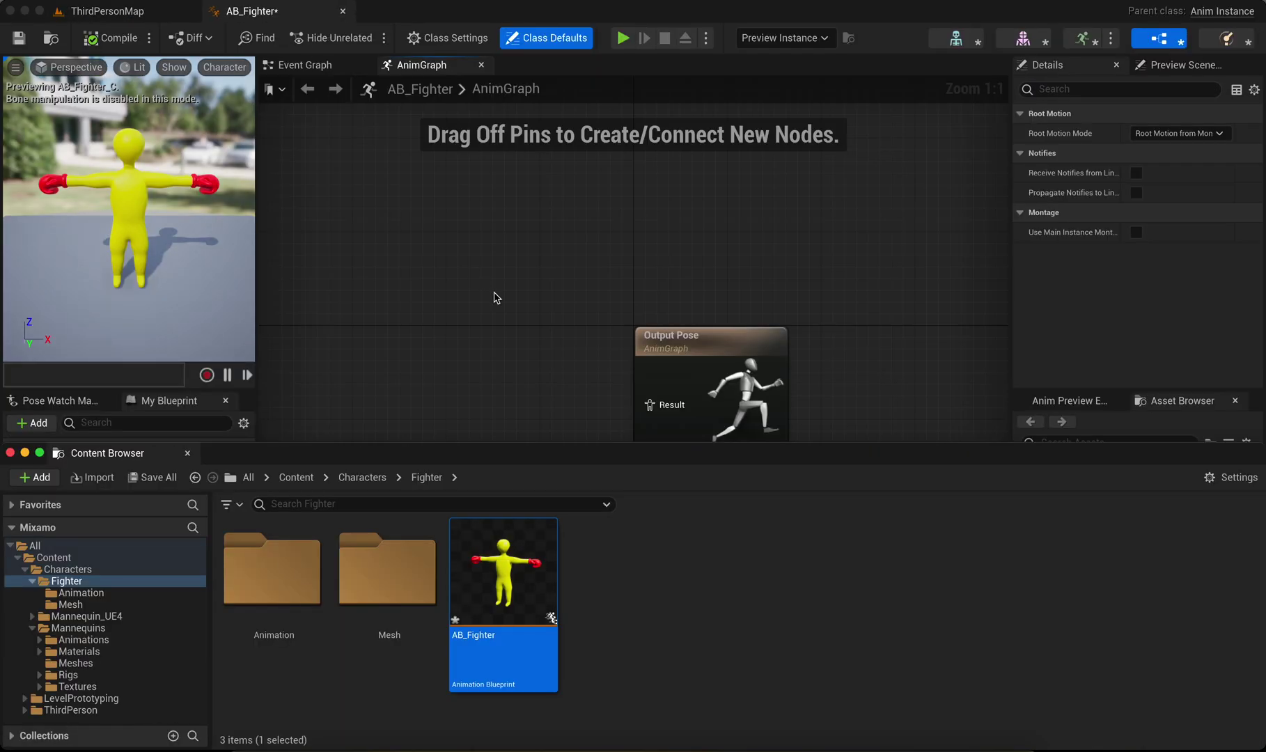
left_click(307, 65)
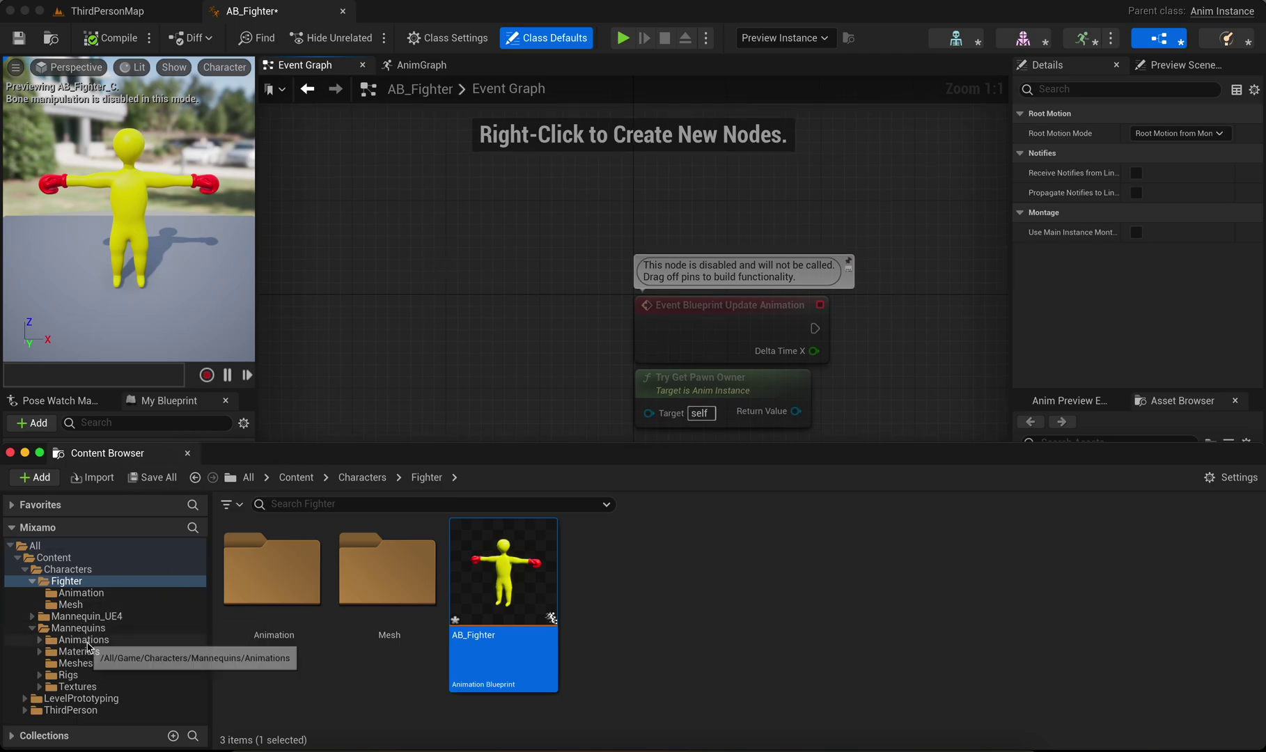
Open ABP_Manny from Mannequins/Animations and marquee-select all its Event Graph nodes.
left_click(85, 640)
left_click(503, 598)
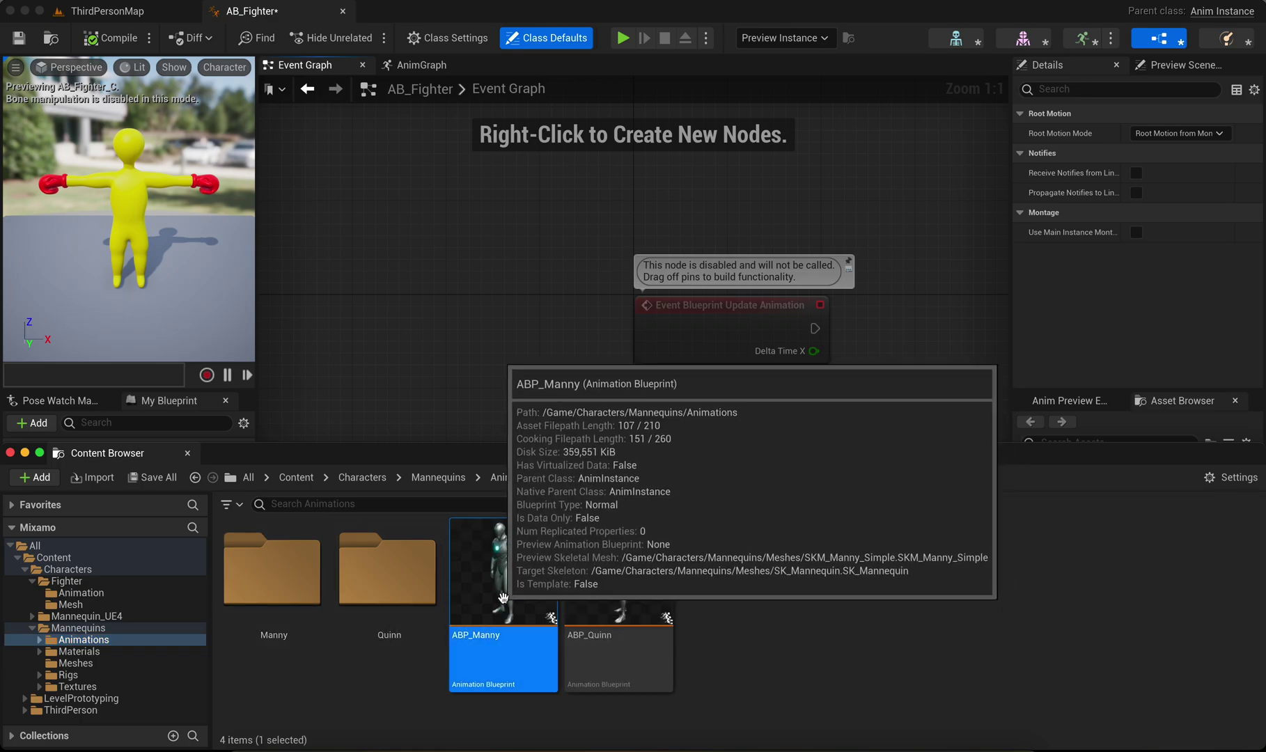
double_click(503, 598)
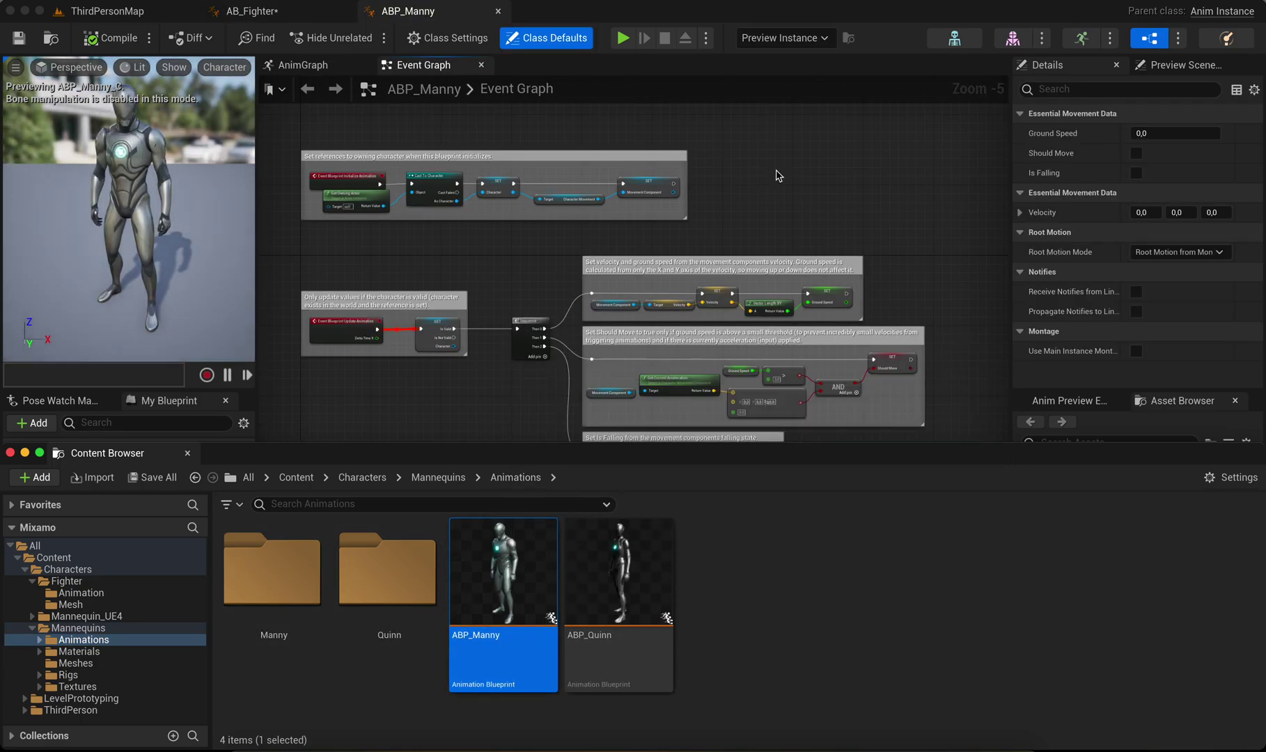
left_click(187, 454)
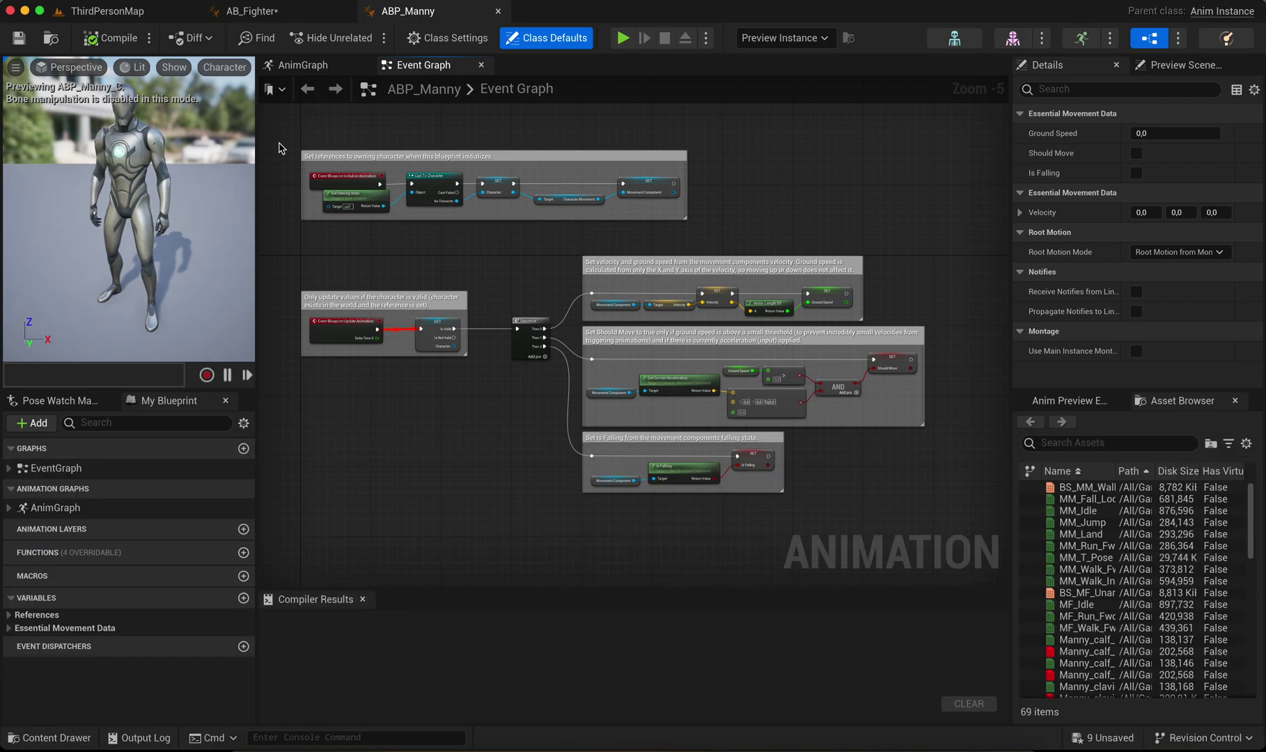
left_click_drag(284, 144, 952, 542)
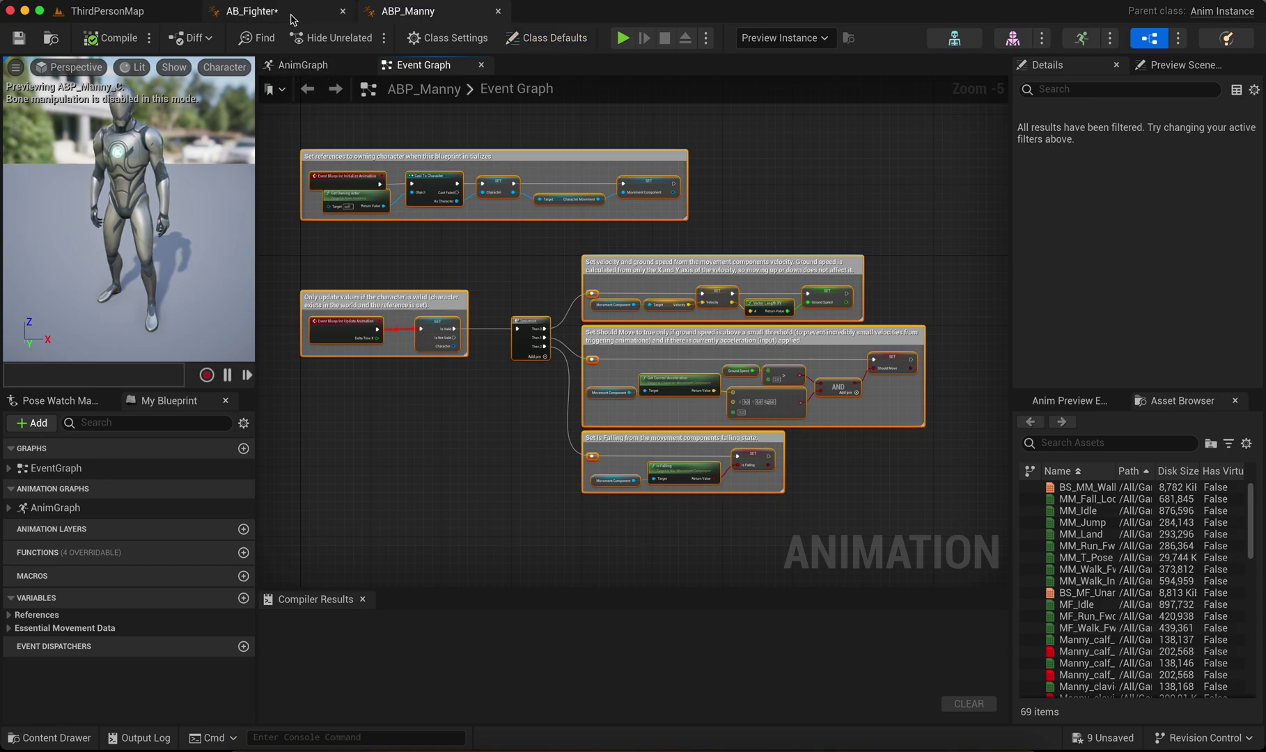
Replace AB_Fighter's default Event Graph nodes with Manny's pasted event graph logic.
left_click(268, 11)
left_click_drag(565, 250, 876, 444)
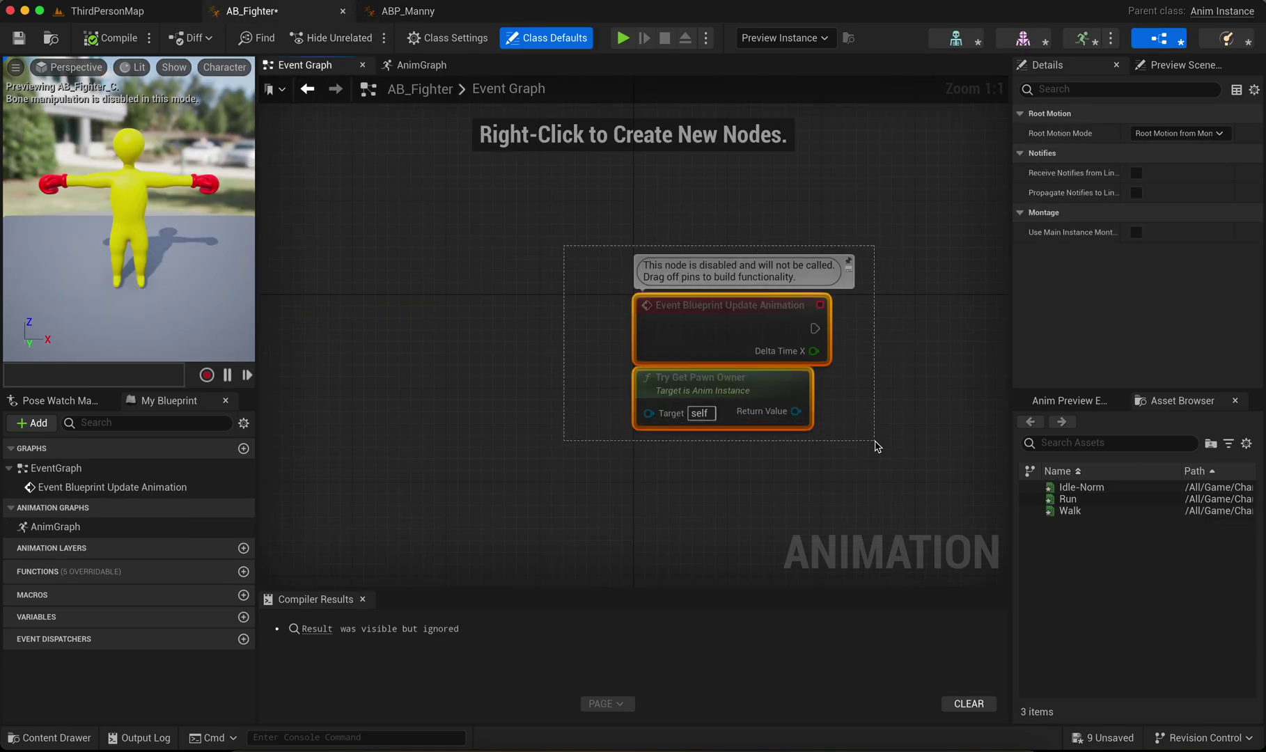
key("Delete")
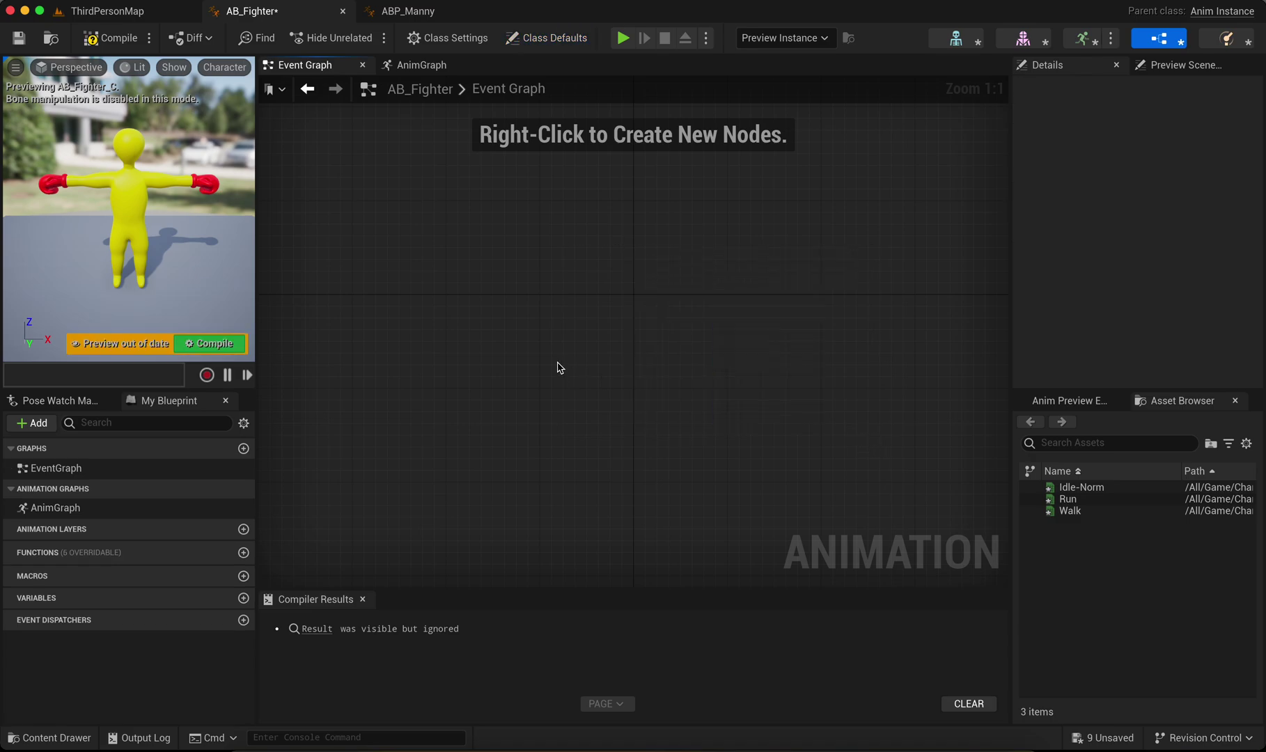
key("super+v")
Remove the Should Move and Is Falling groups from the pasted graph and fit it to view.
scroll(679, 313, "down", 5)
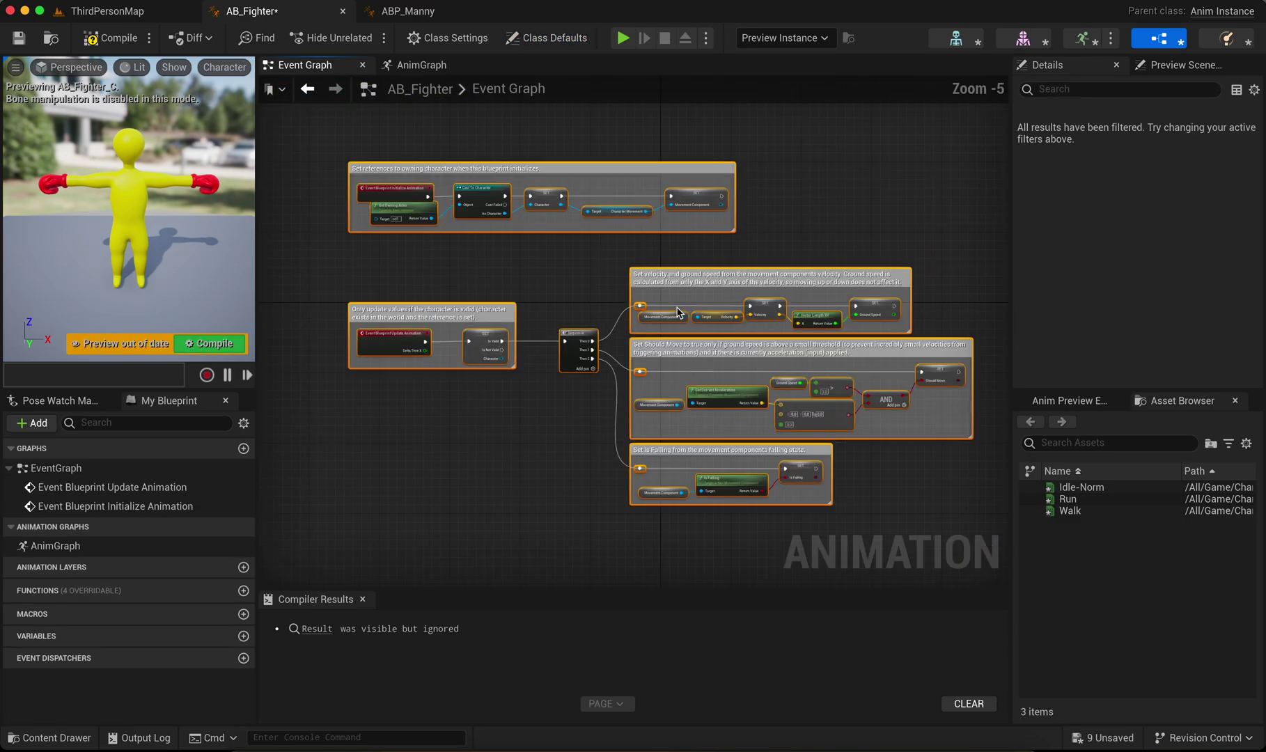
left_click(493, 462)
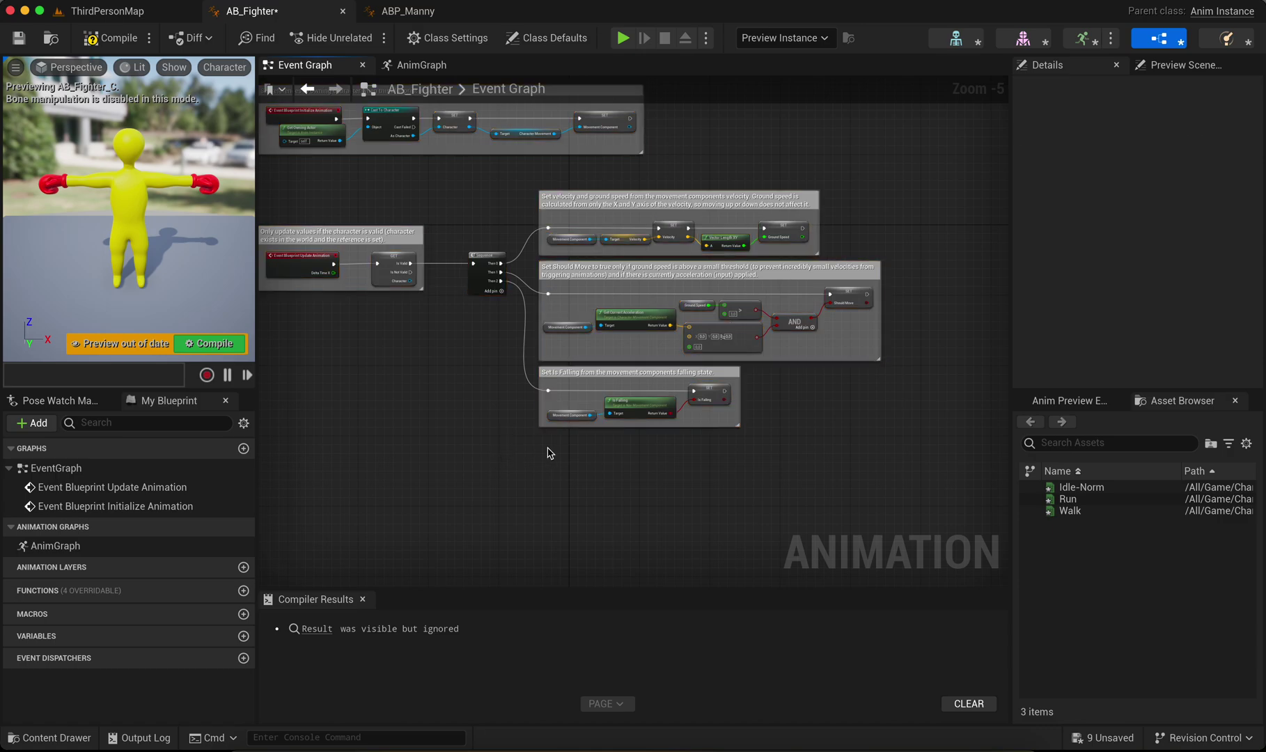
left_click_drag(521, 450, 898, 269)
key("Delete")
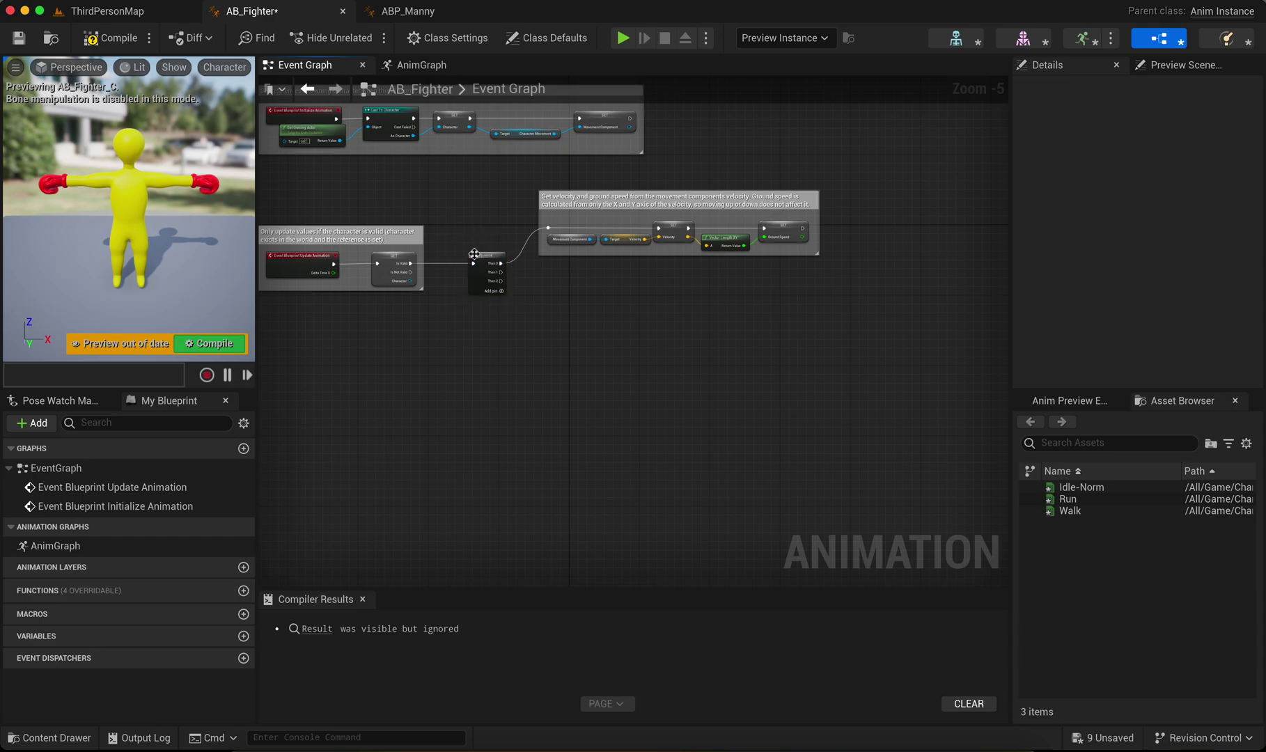
key("Home")
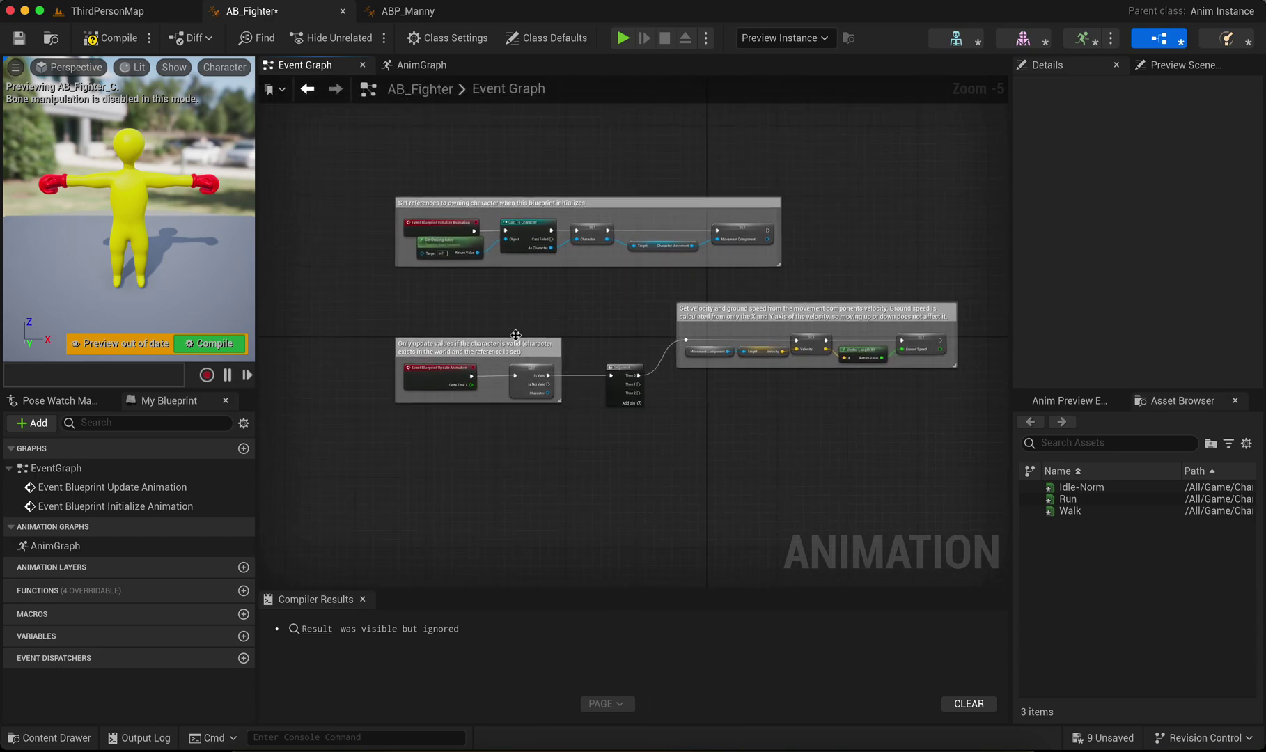
scroll(474, 306, "up", 2)
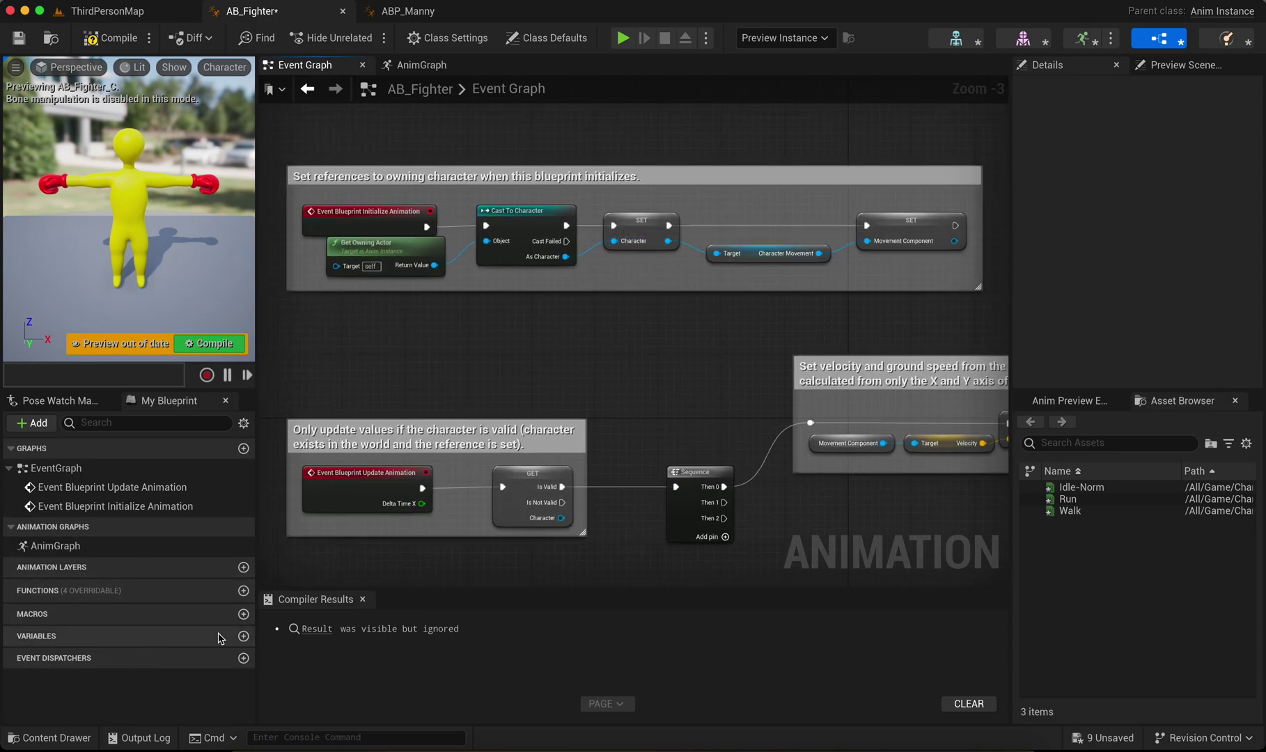
Add a variable named Character and set its type to Character Object Reference.
left_click(243, 636)
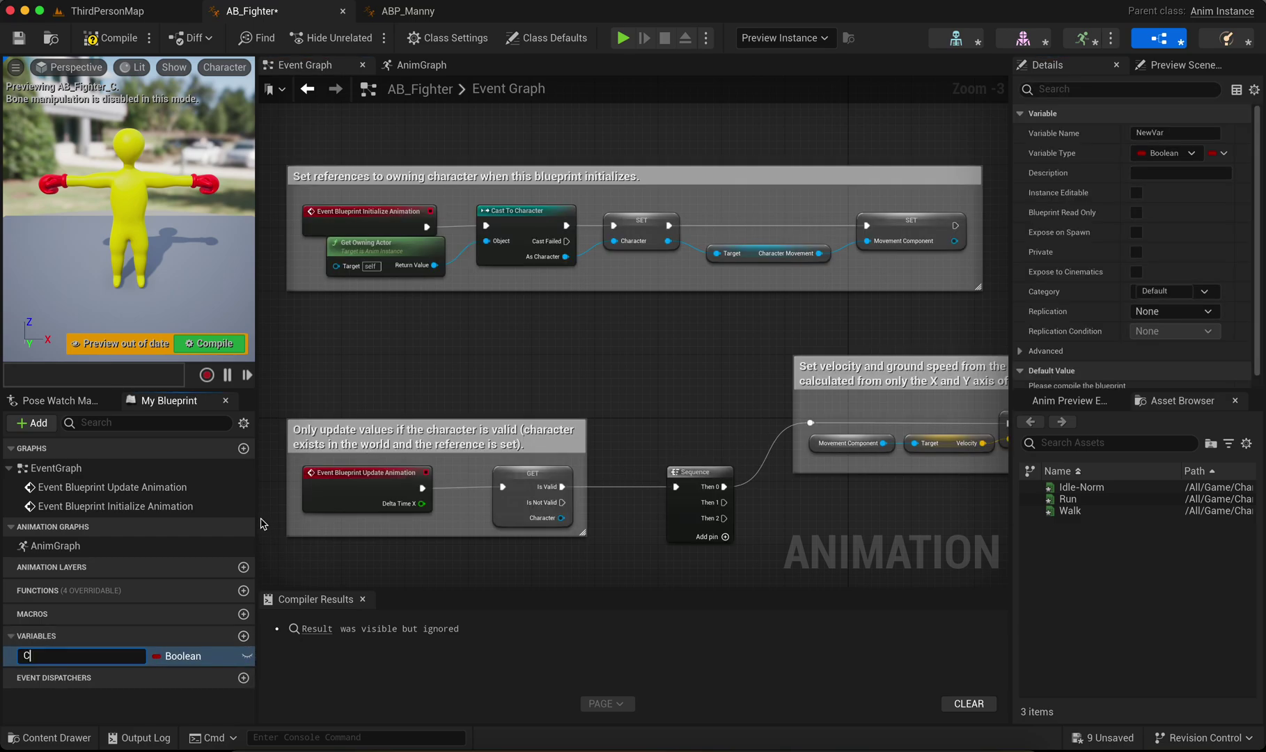
type("Character")
key("Return")
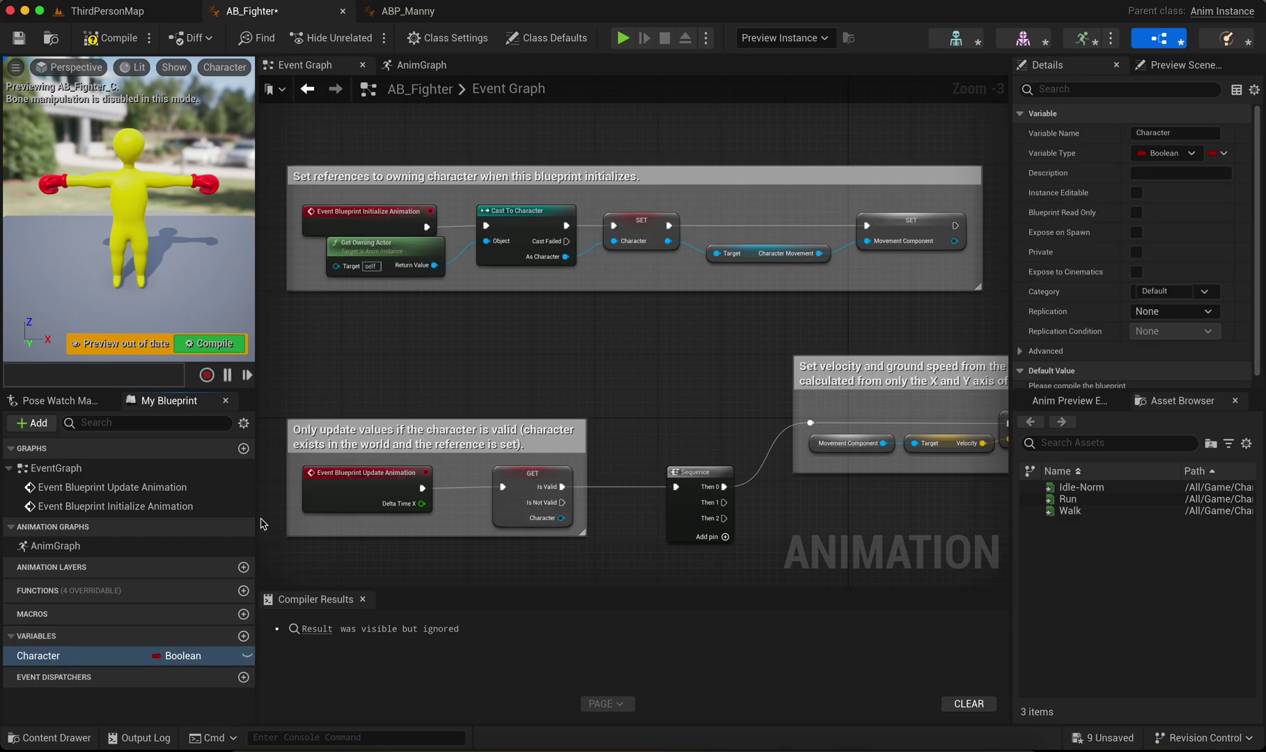
left_click(177, 656)
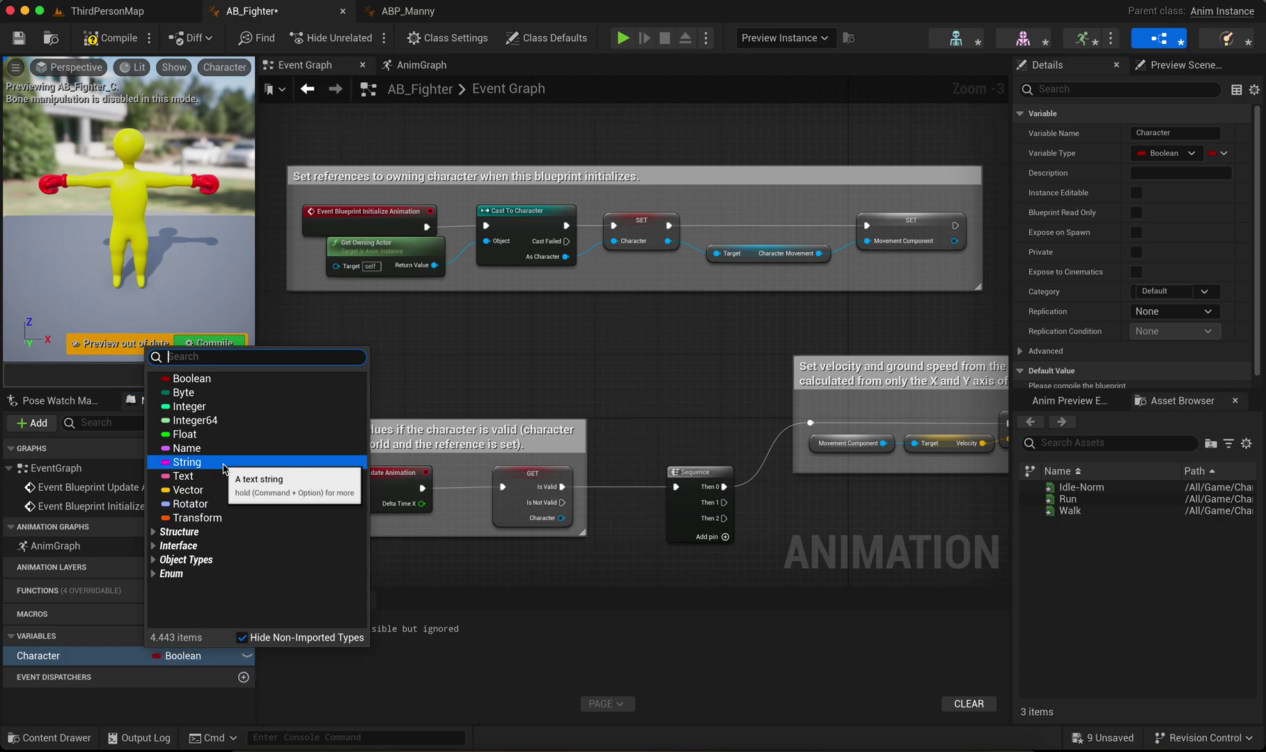
type("Cha")
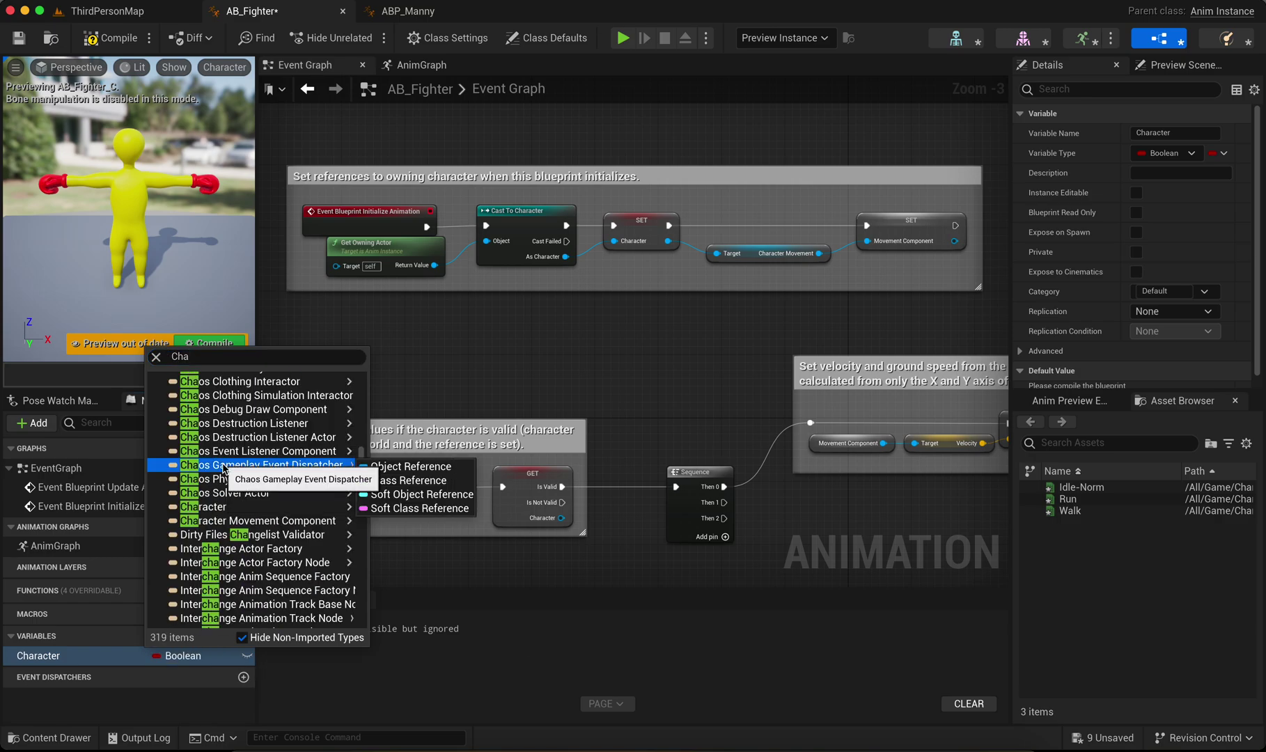
mouse_move(226, 509)
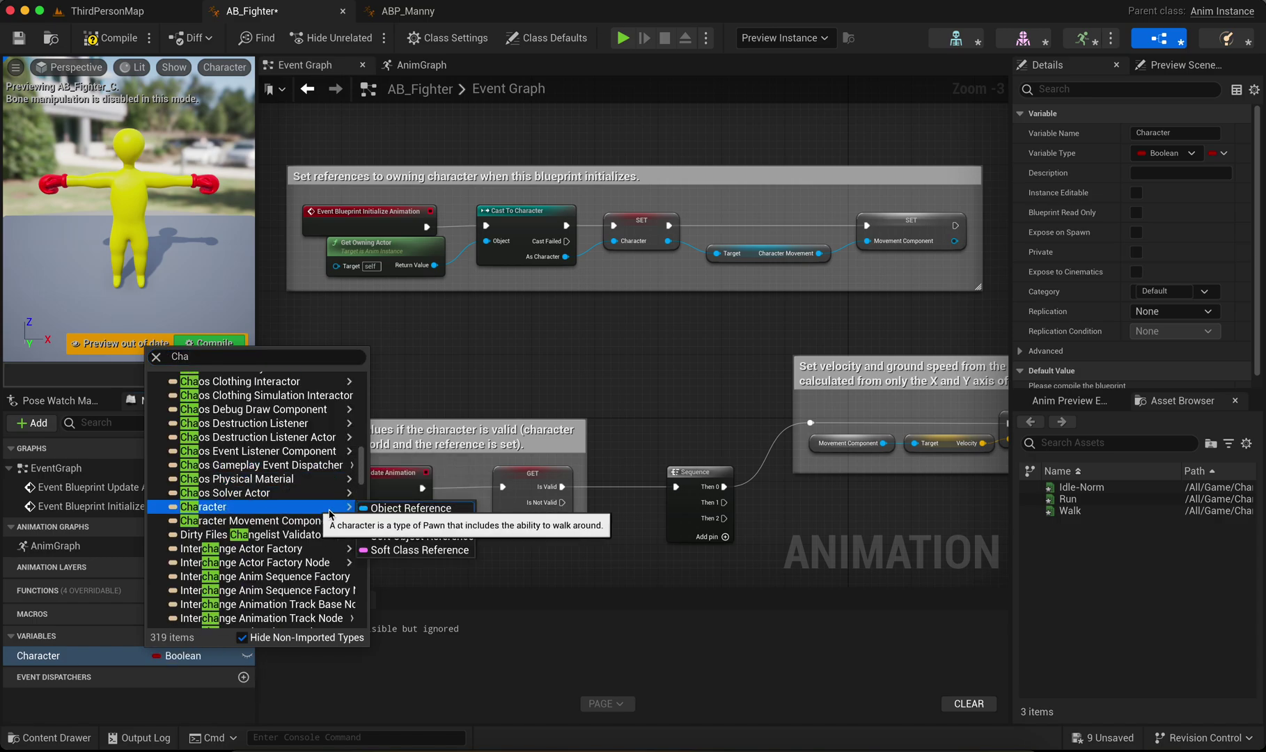
left_click(376, 508)
left_click(667, 393)
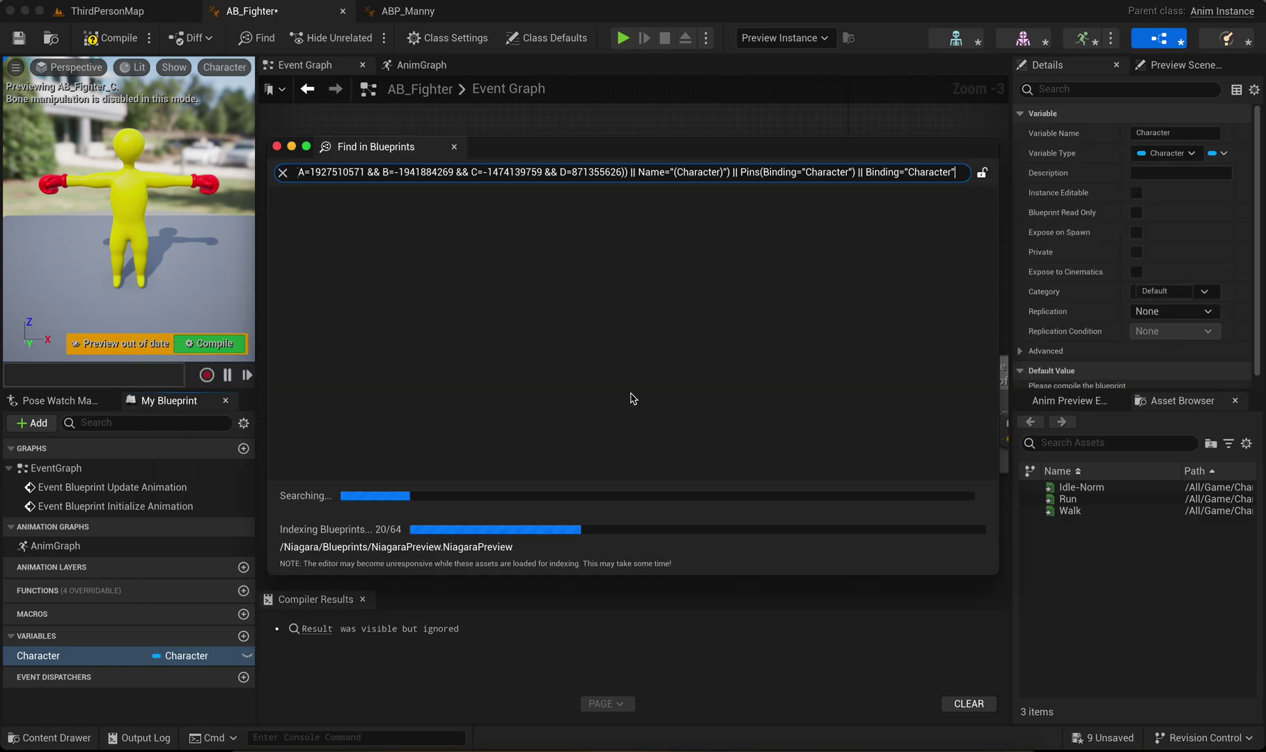
left_click(455, 148)
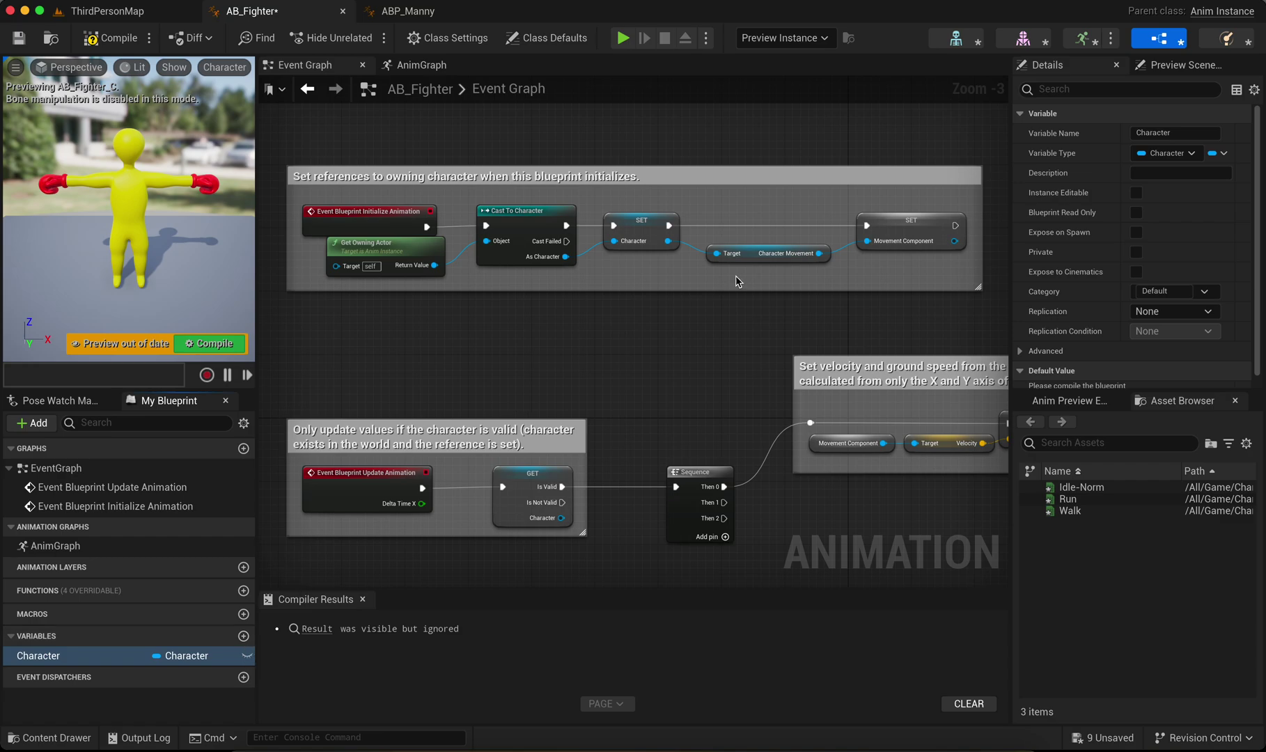
Add a MovementComponent variable typed as Character Movement Component Object Reference, then start a third variable.
left_click(243, 636)
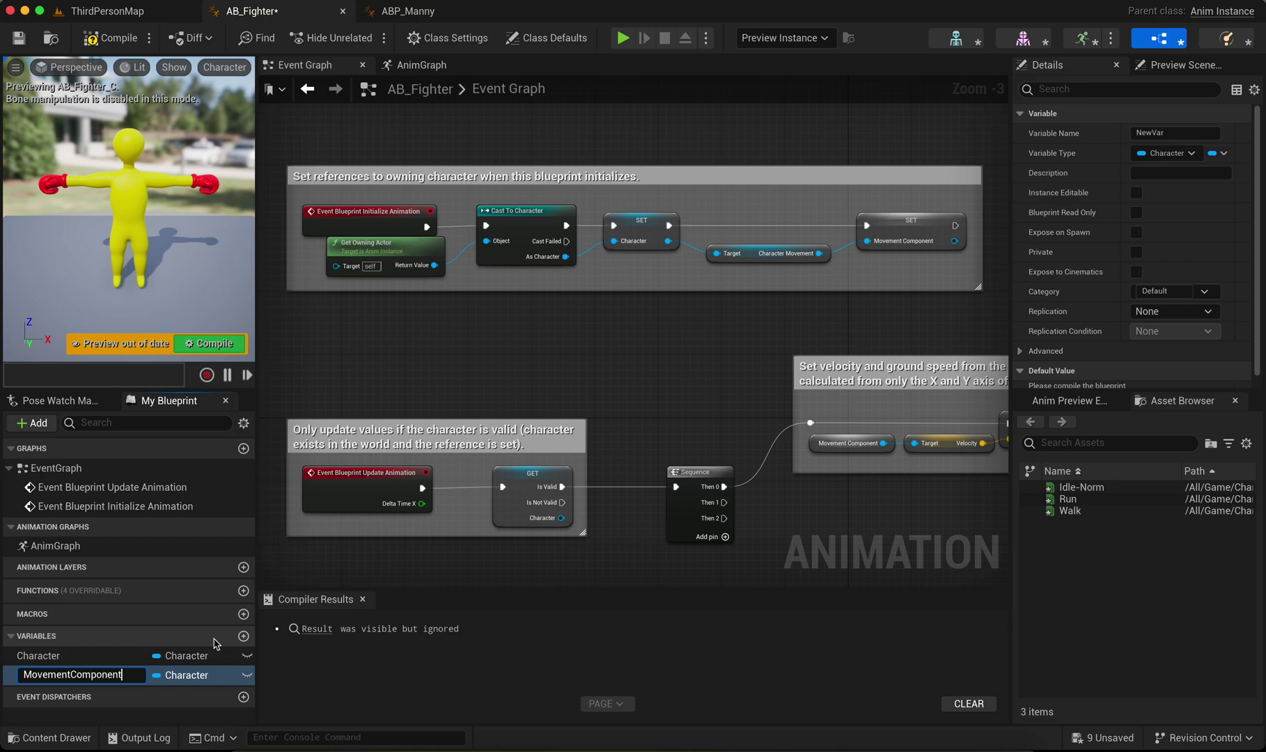
type("MovementComponent")
key("Return")
left_click(183, 675)
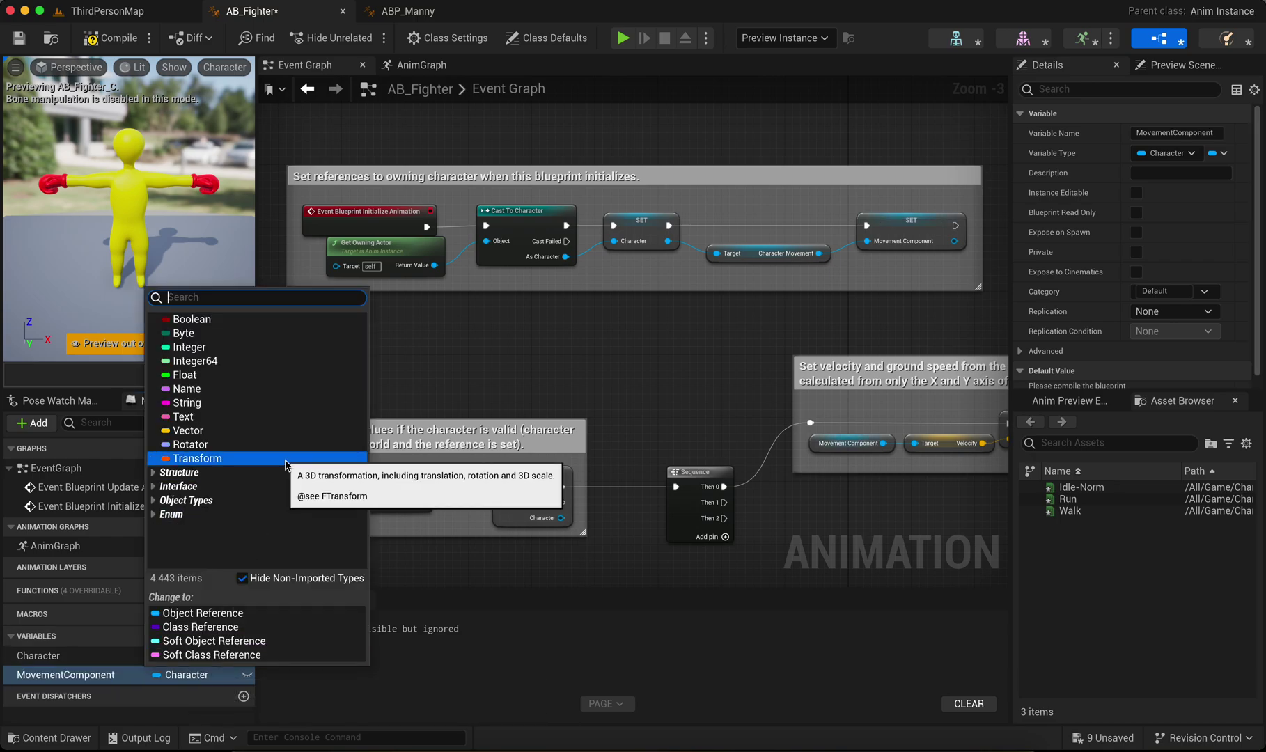
type("movem")
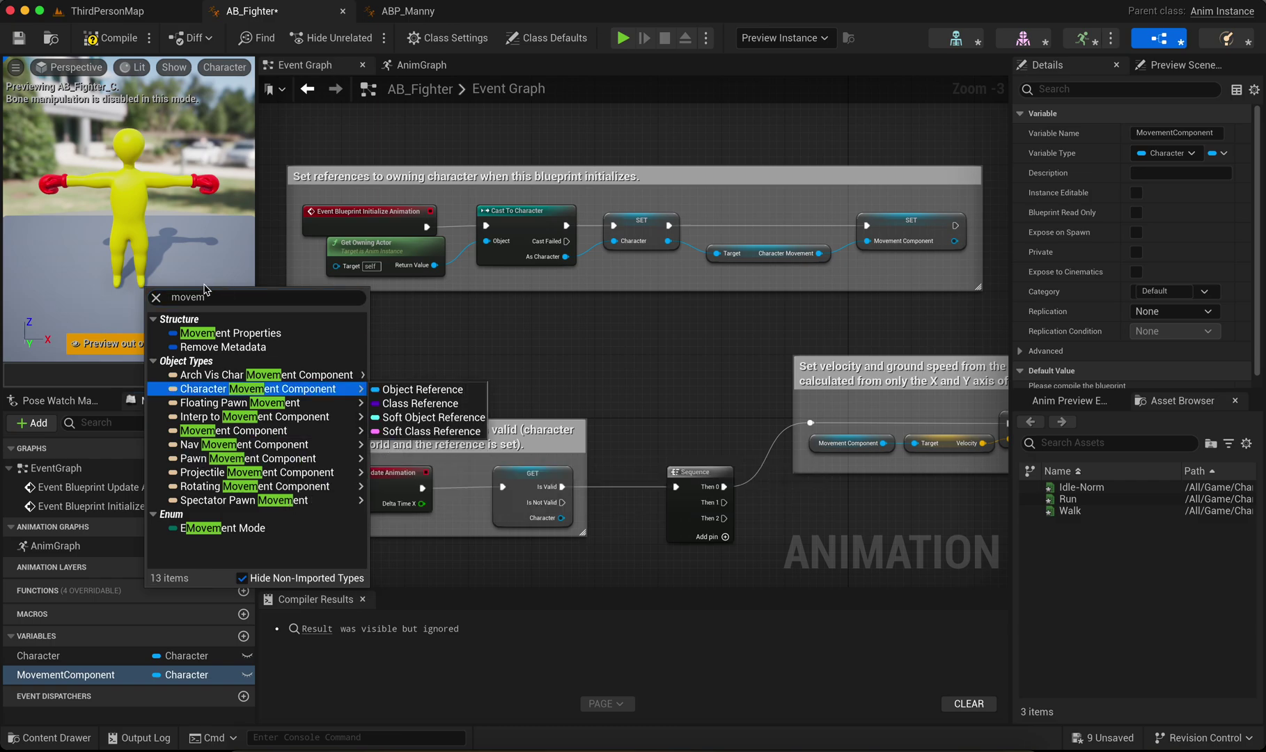
type("Char")
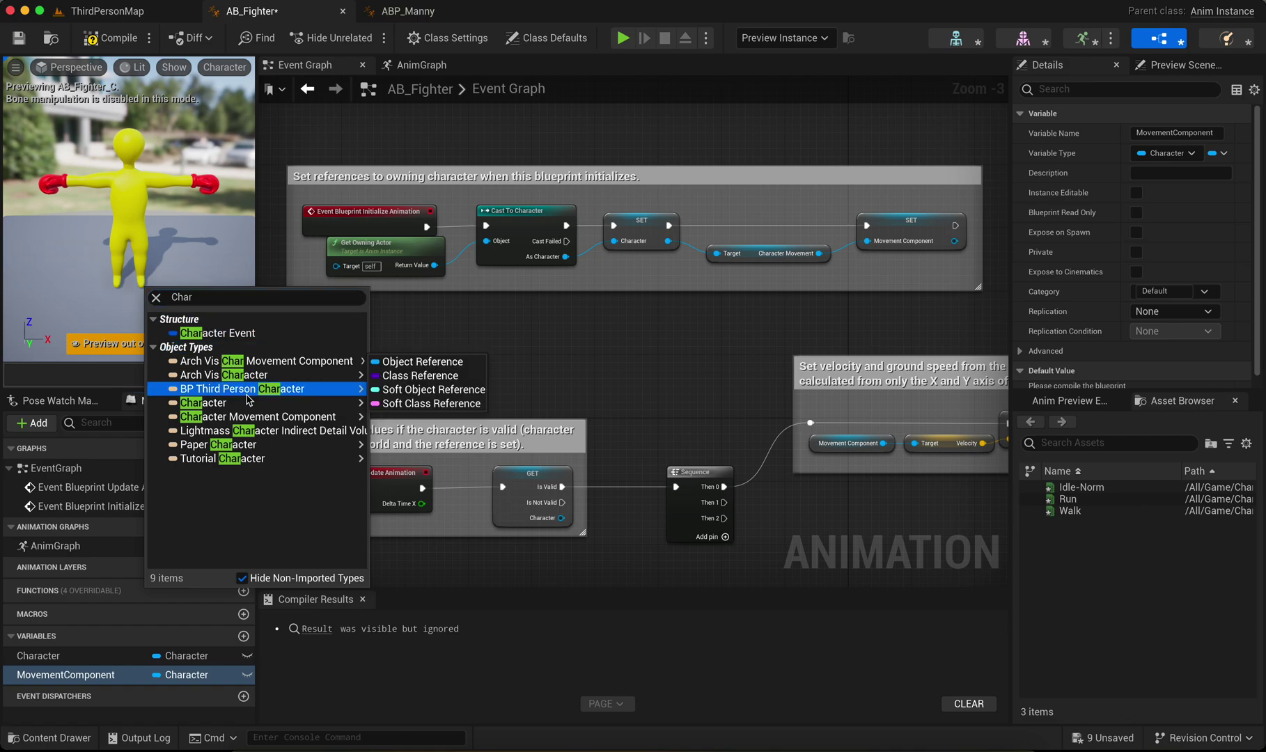
left_click(298, 417)
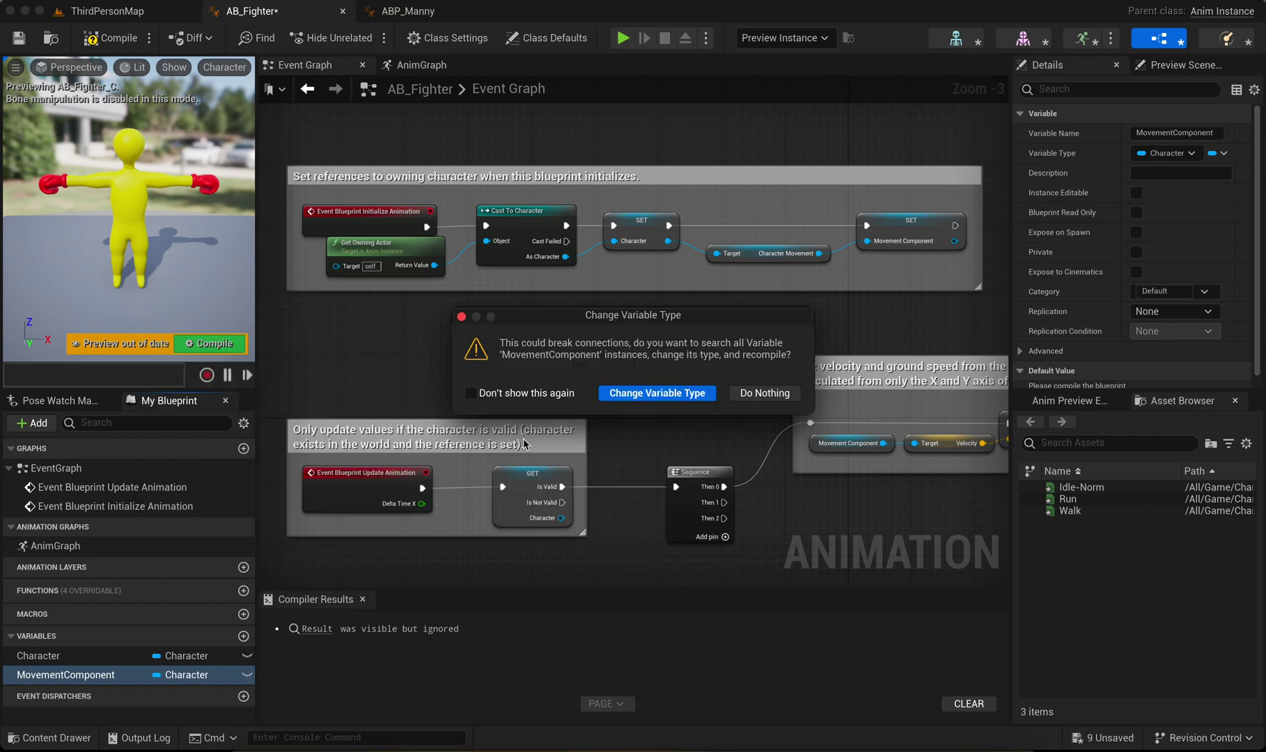
left_click(657, 393)
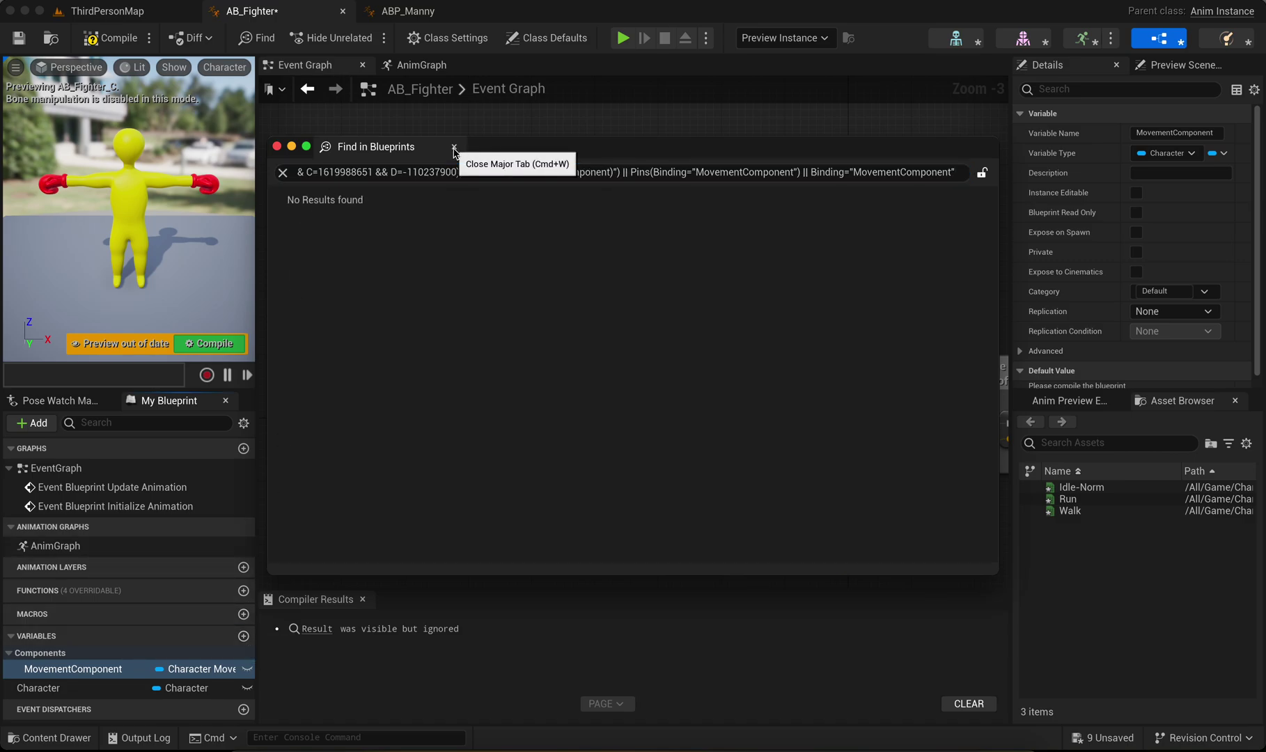
left_click(454, 146)
left_click(243, 637)
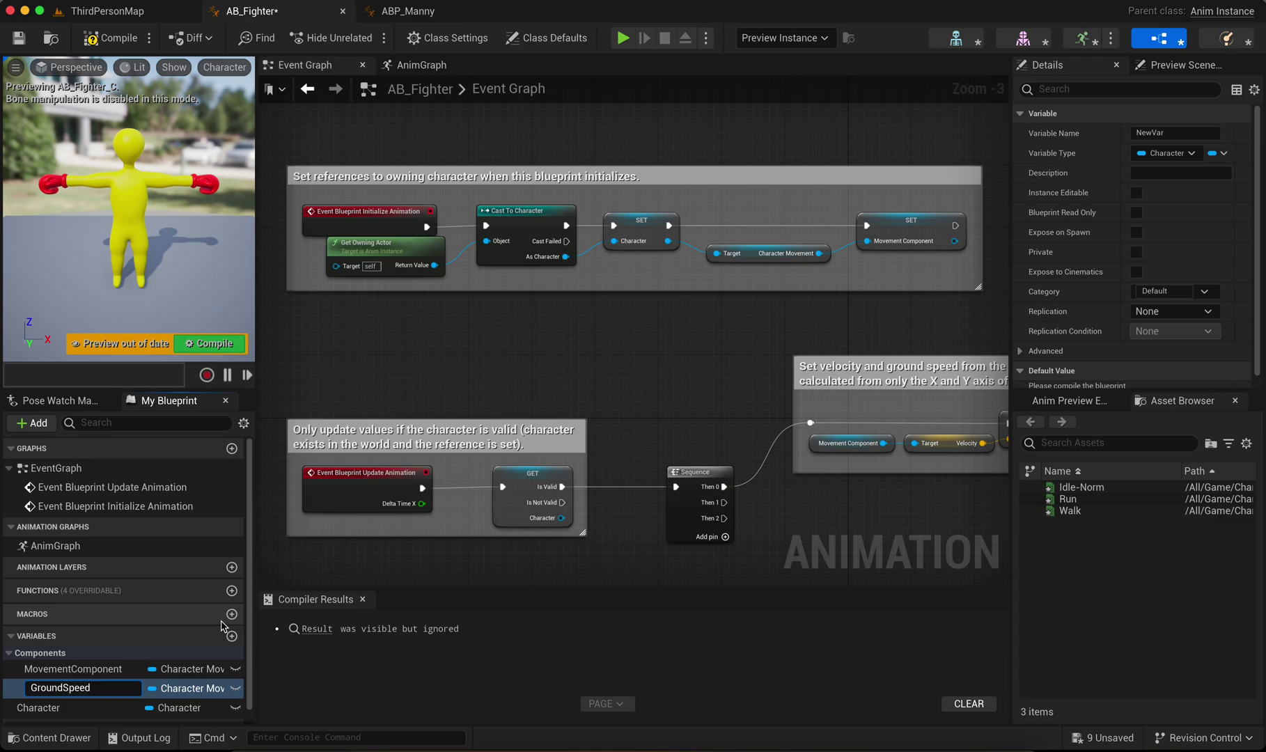
Name the new variable Ground Speed and make it a Float.
key("Return")
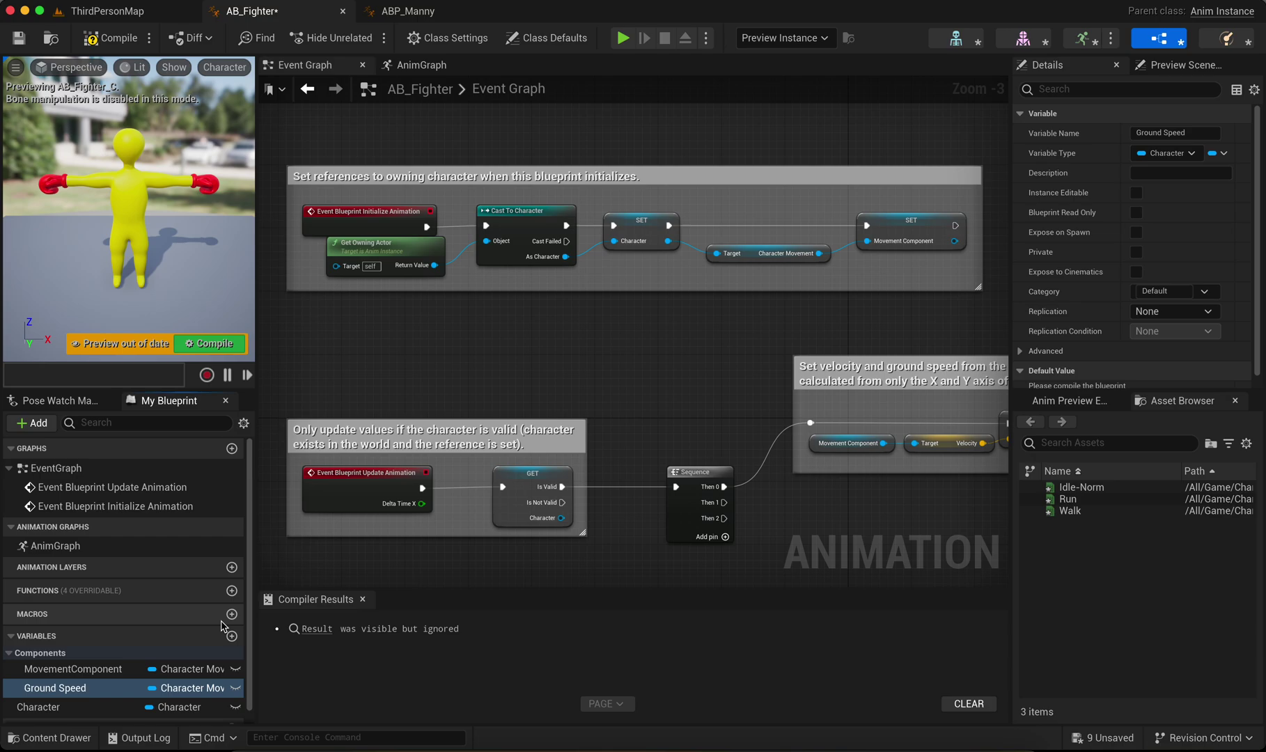
left_click(188, 689)
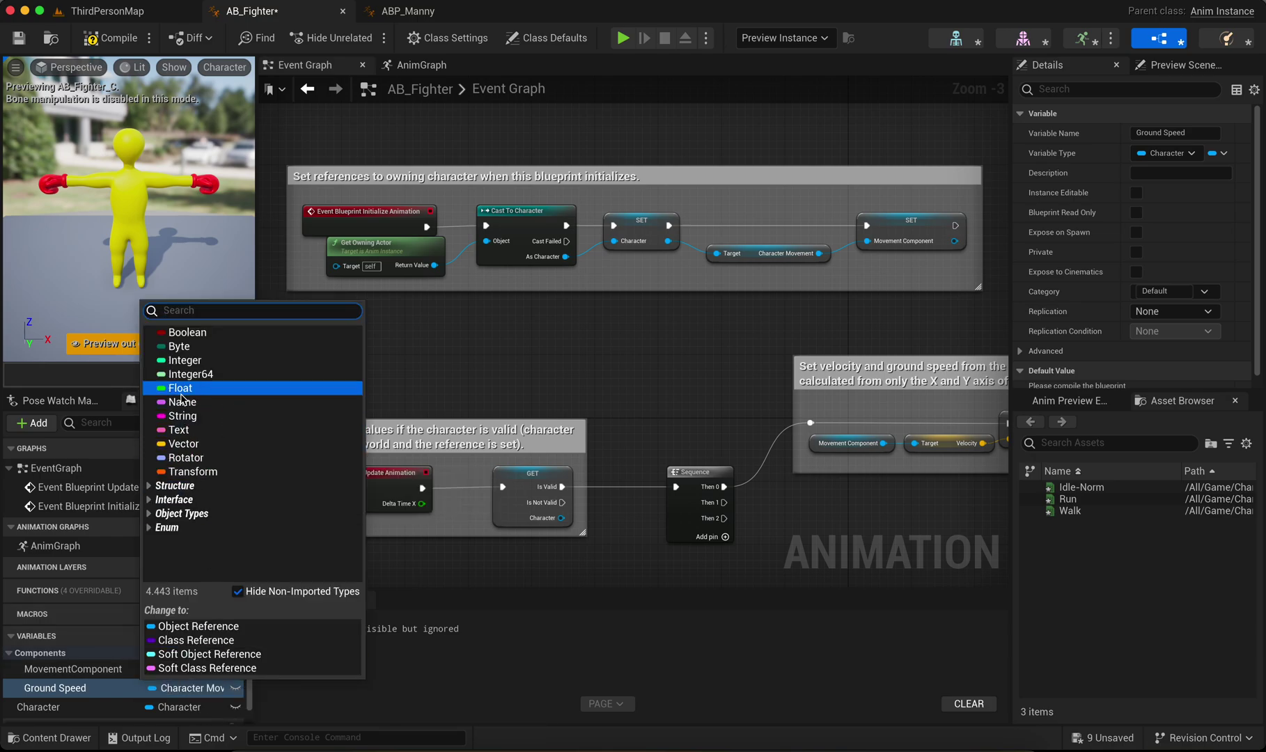
left_click(183, 388)
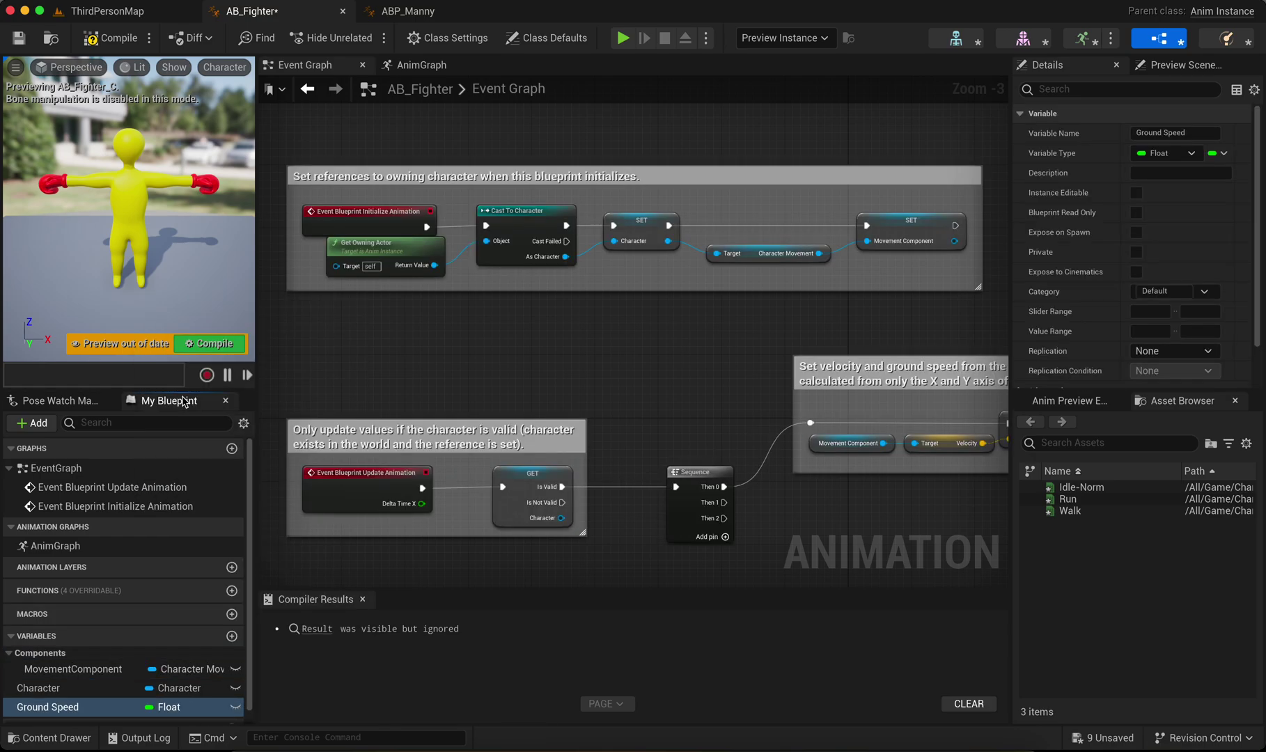
Add a Velocity variable and change its type to Vector.
left_click(232, 636)
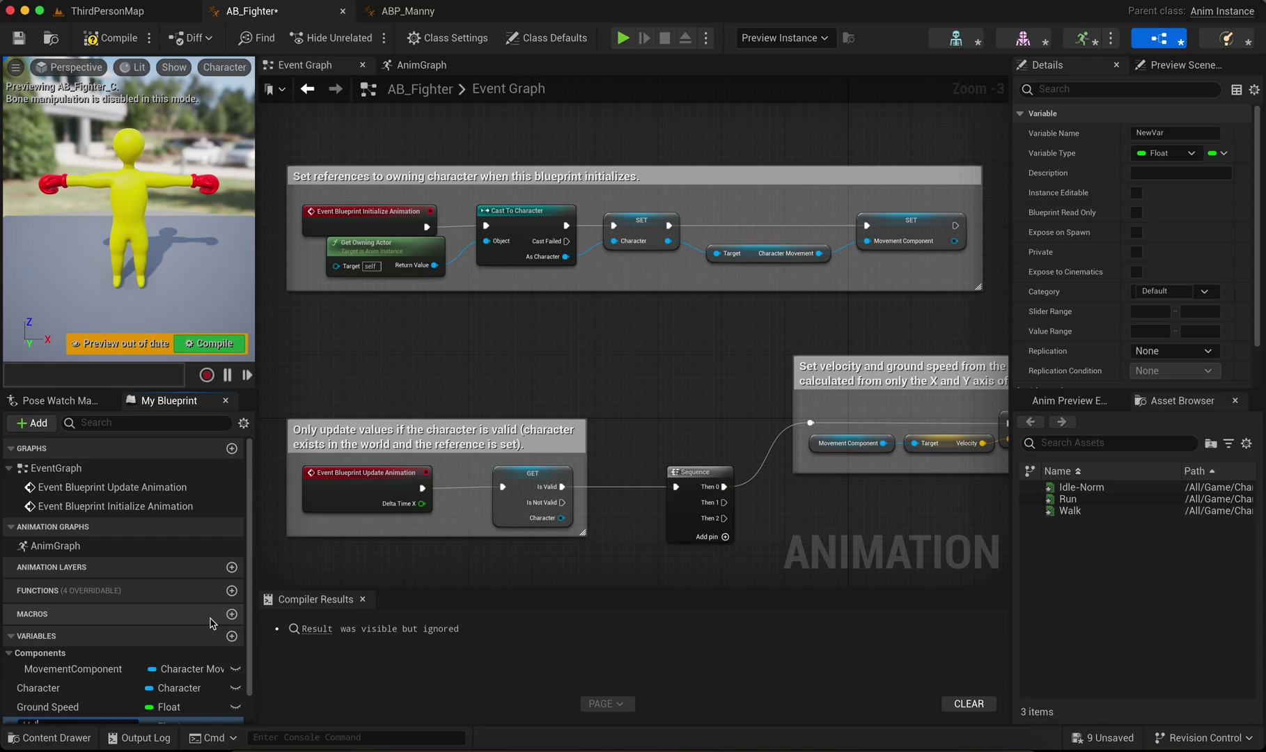
scroll(98, 708, "down", 2)
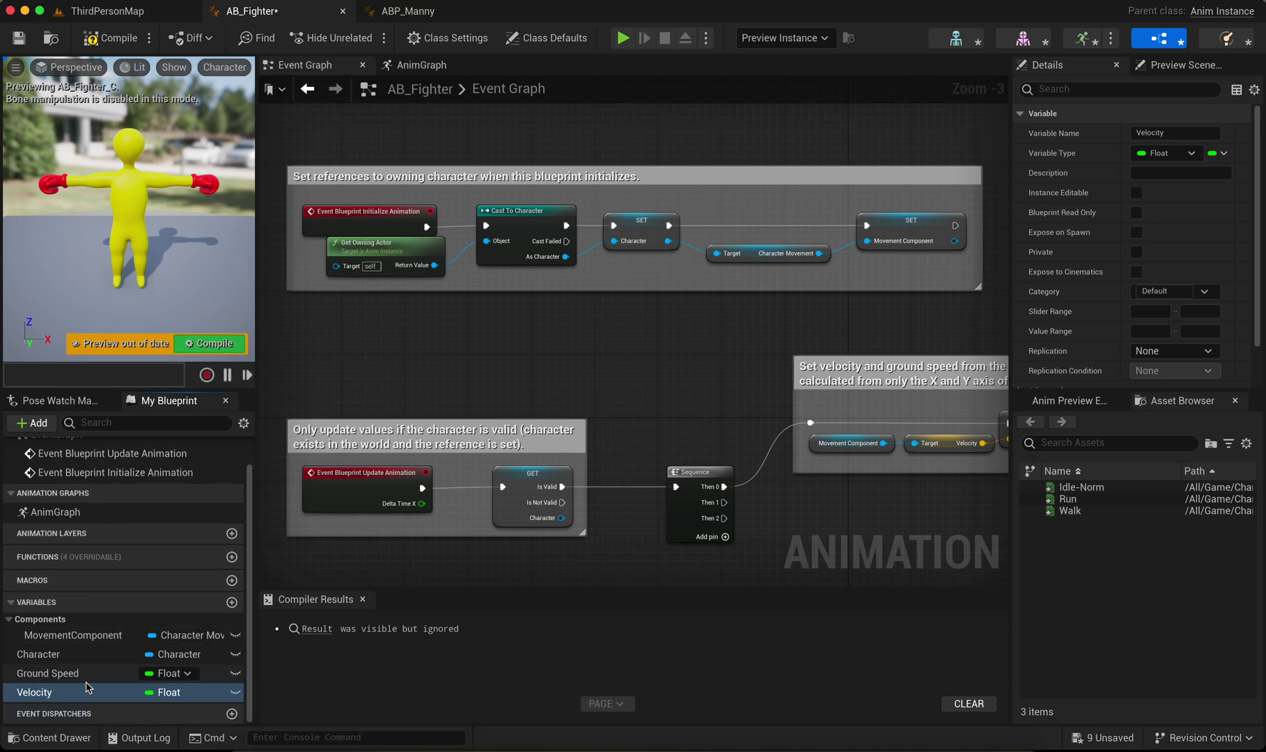
left_click(155, 693)
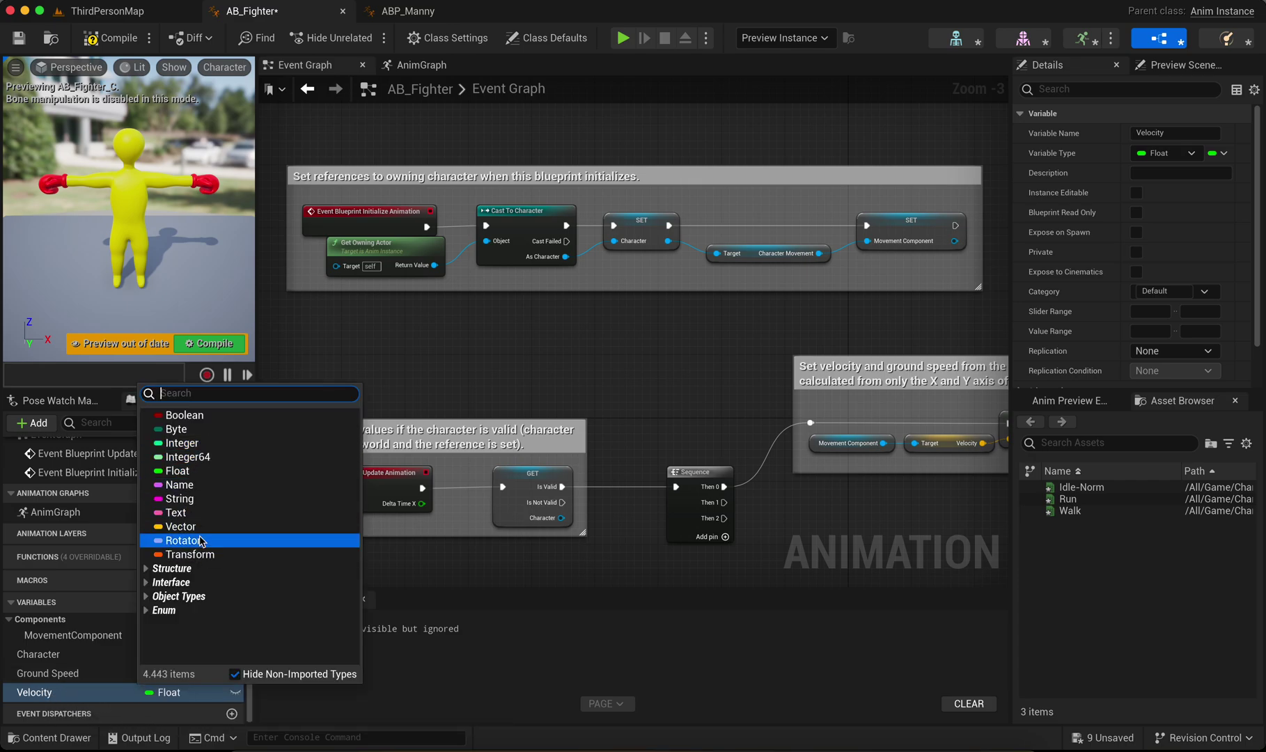
left_click(184, 541)
left_click(687, 393)
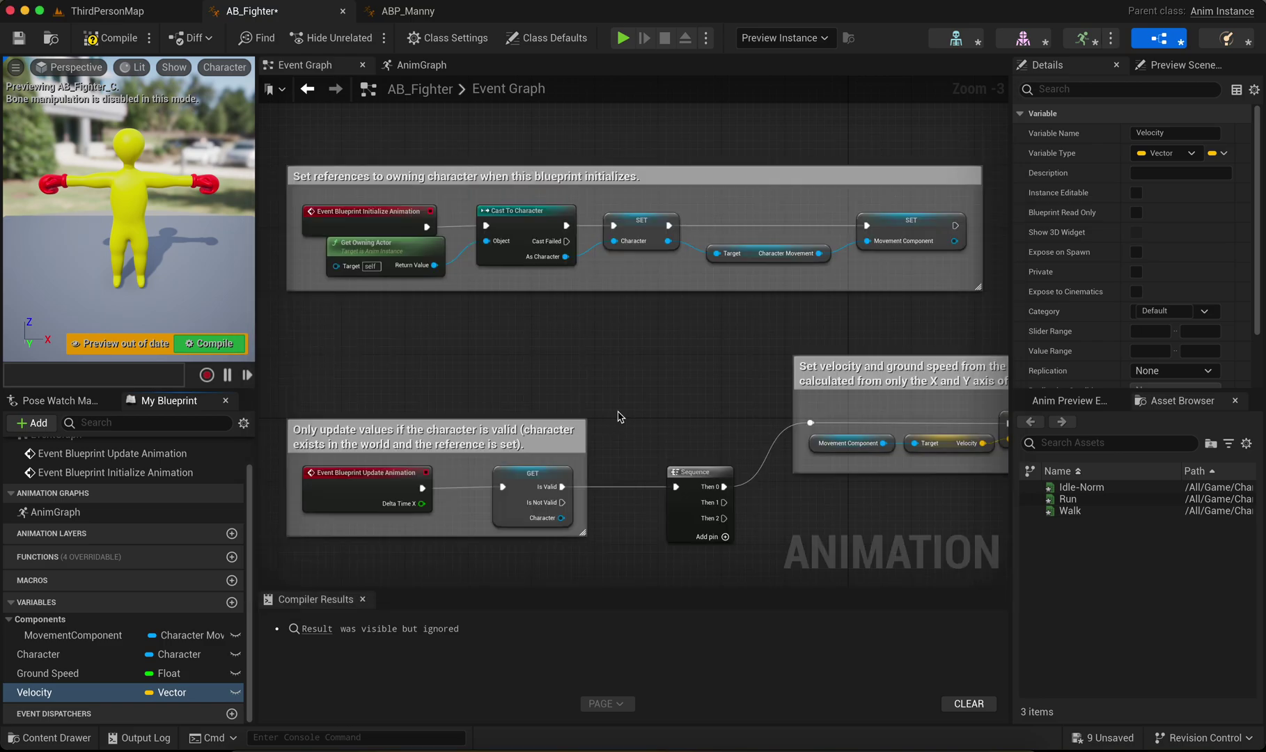
Compile to expose the error and delete the broken SET Ground Speed node.
right_click_drag(618, 416, 536, 339)
scroll(404, 279, "down", 1)
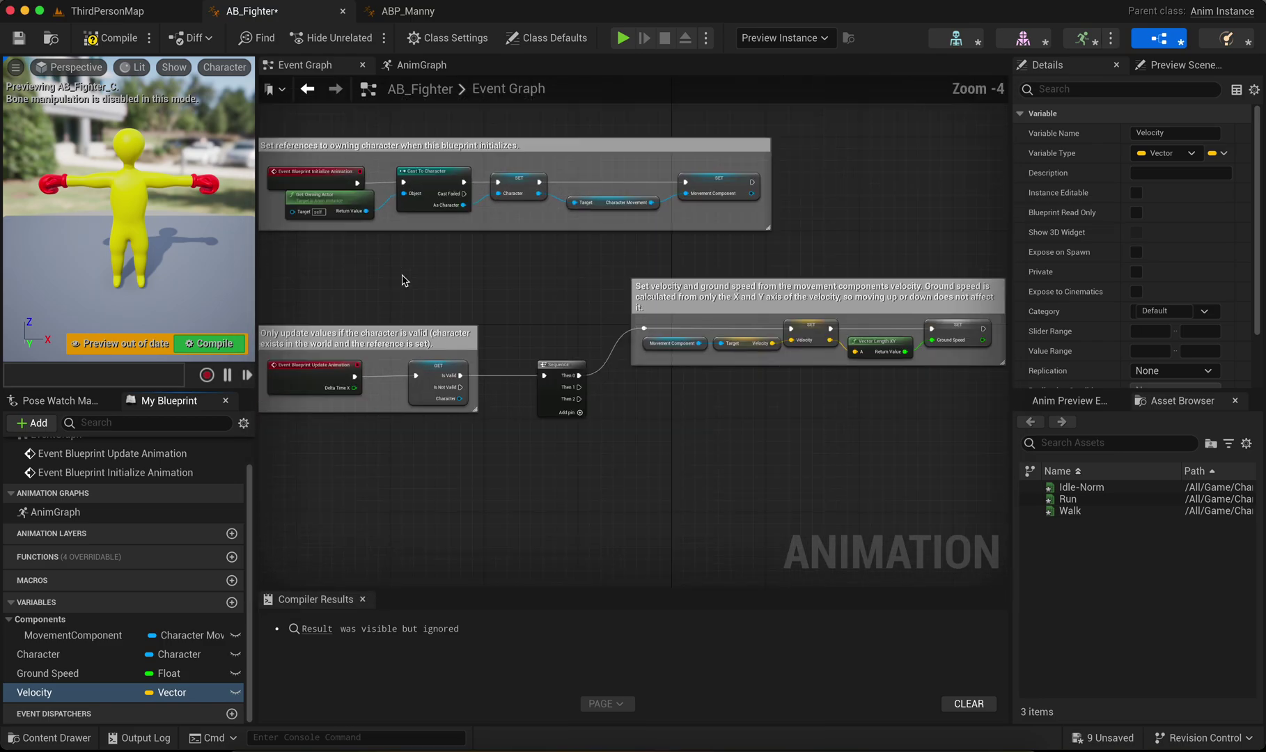
left_click(110, 40)
right_click_drag(541, 388, 300, 387)
scroll(541, 388, "up", 4)
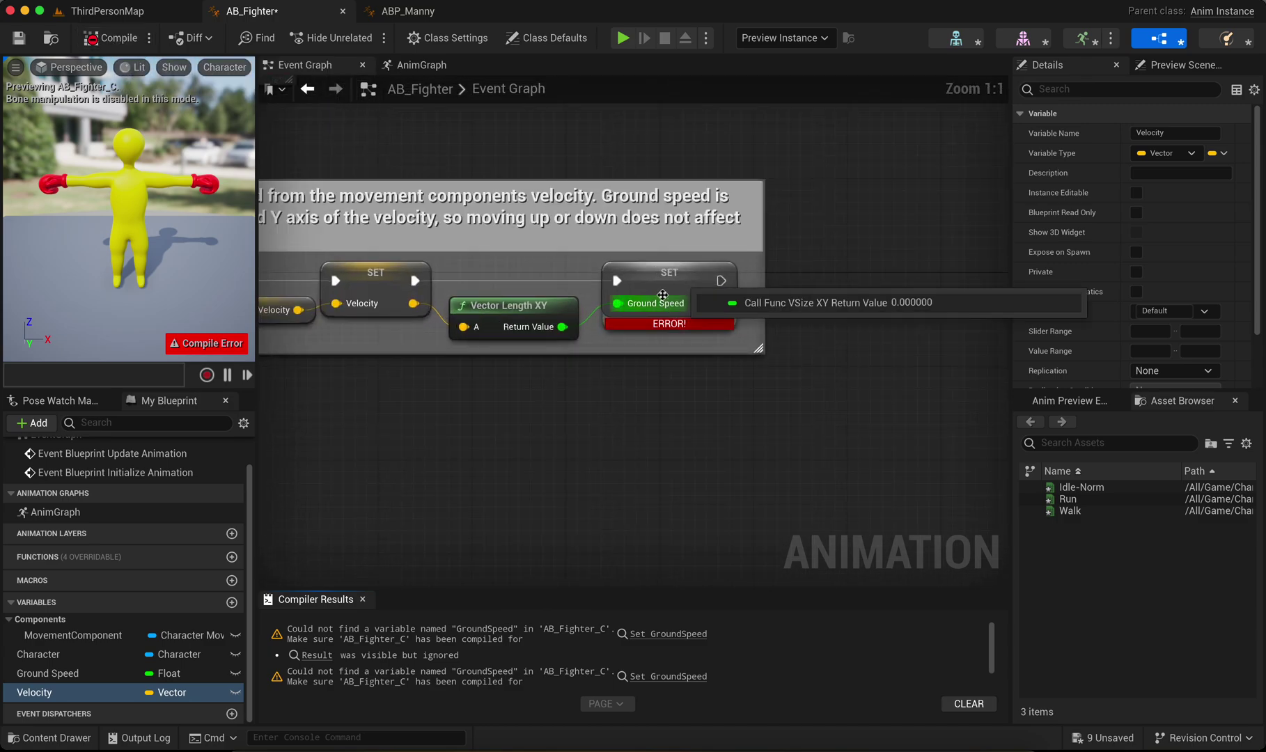
left_click(657, 276)
key("Delete")
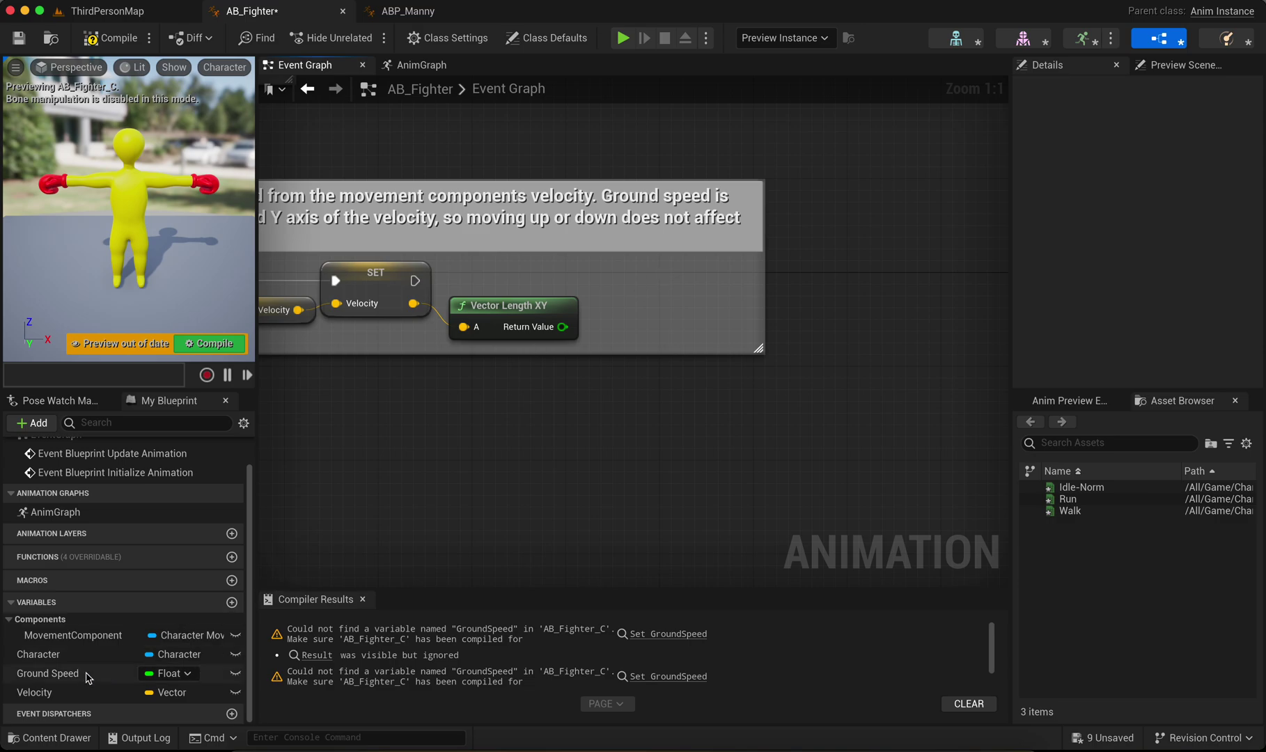
Add a Set Ground Speed node after the Velocity setter, fed by Vector Length XY, and recompile.
left_click_drag(83, 679, 642, 329)
left_click(644, 334)
left_click_drag(415, 280, 618, 329)
left_click(106, 38)
scroll(540, 233, "down", 4)
right_click_drag(547, 236, 477, 143)
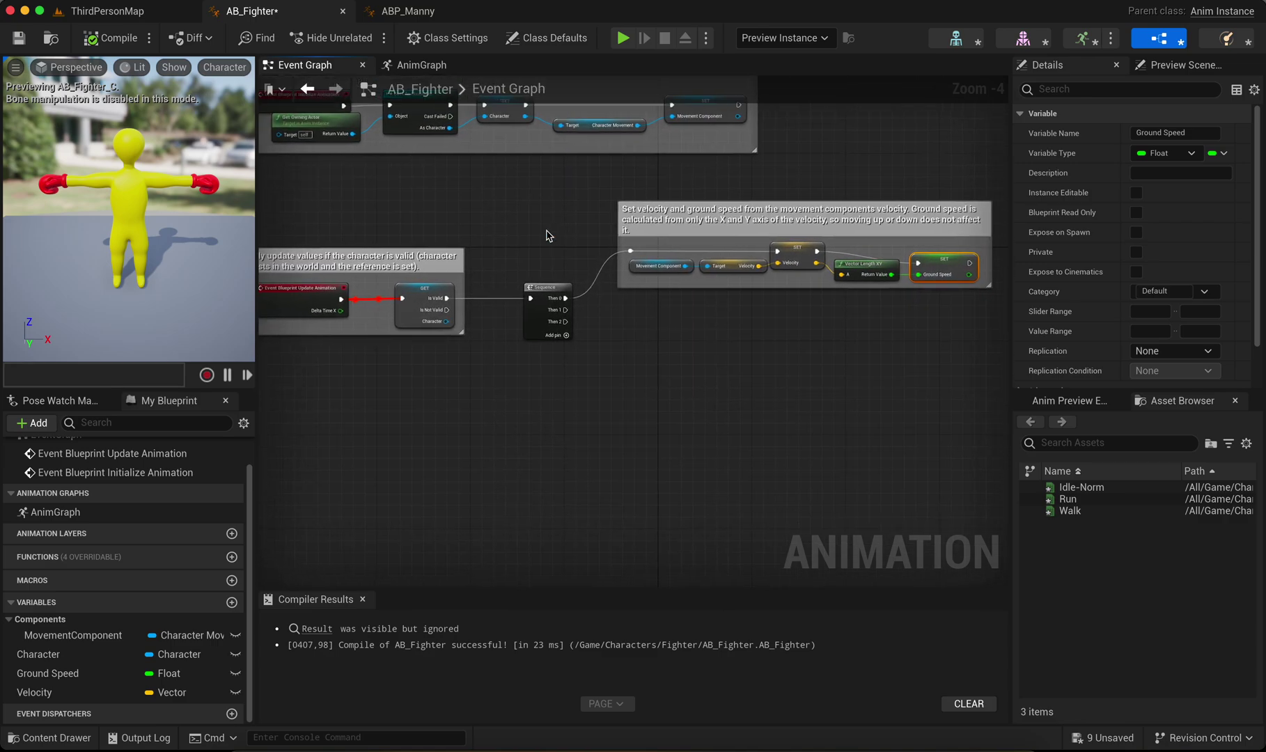
Add a State Machine node to the AnimGraph and name it Locomotion.
left_click(421, 65)
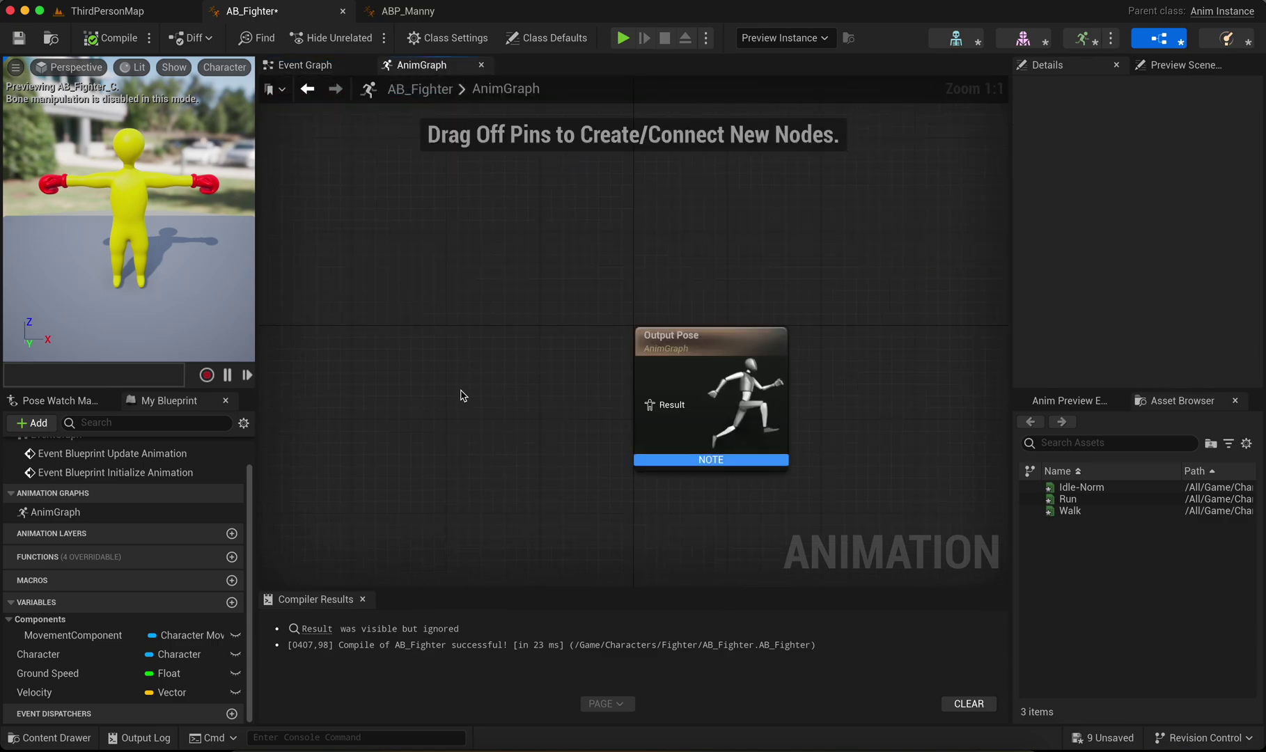
right_click_drag(463, 396, 537, 356)
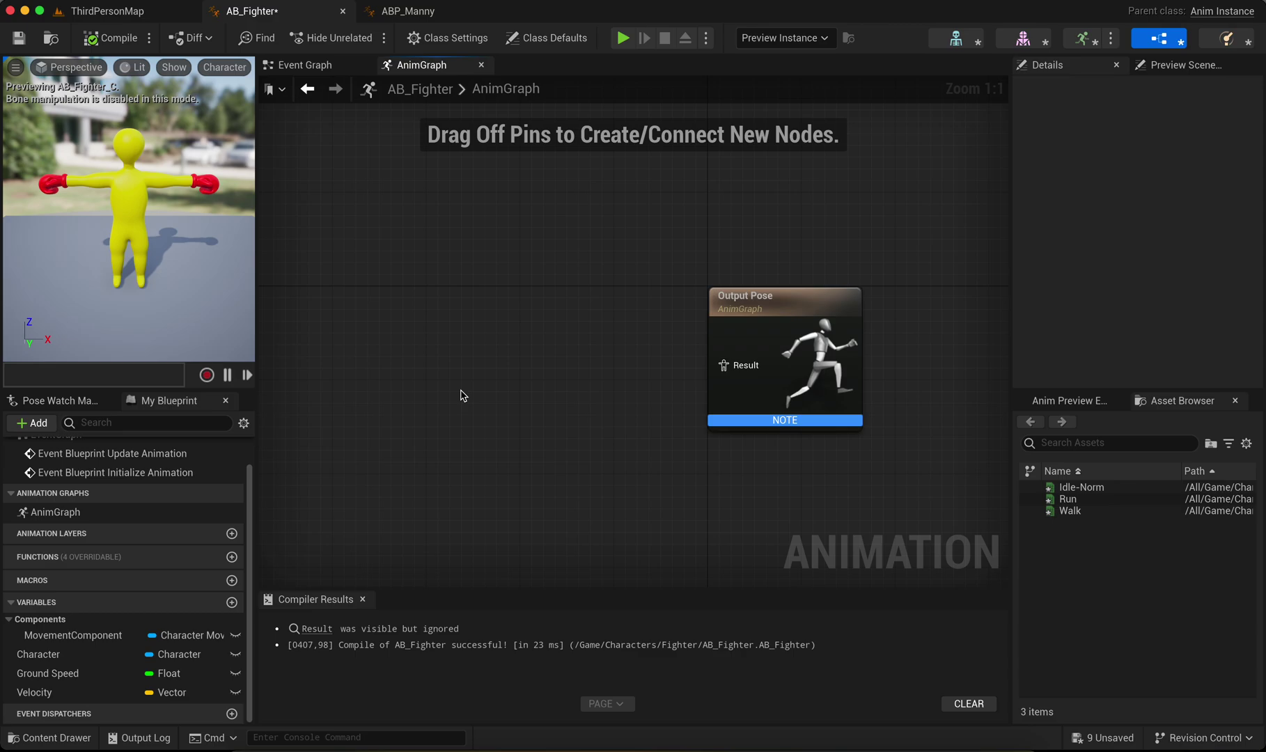
right_click(413, 362)
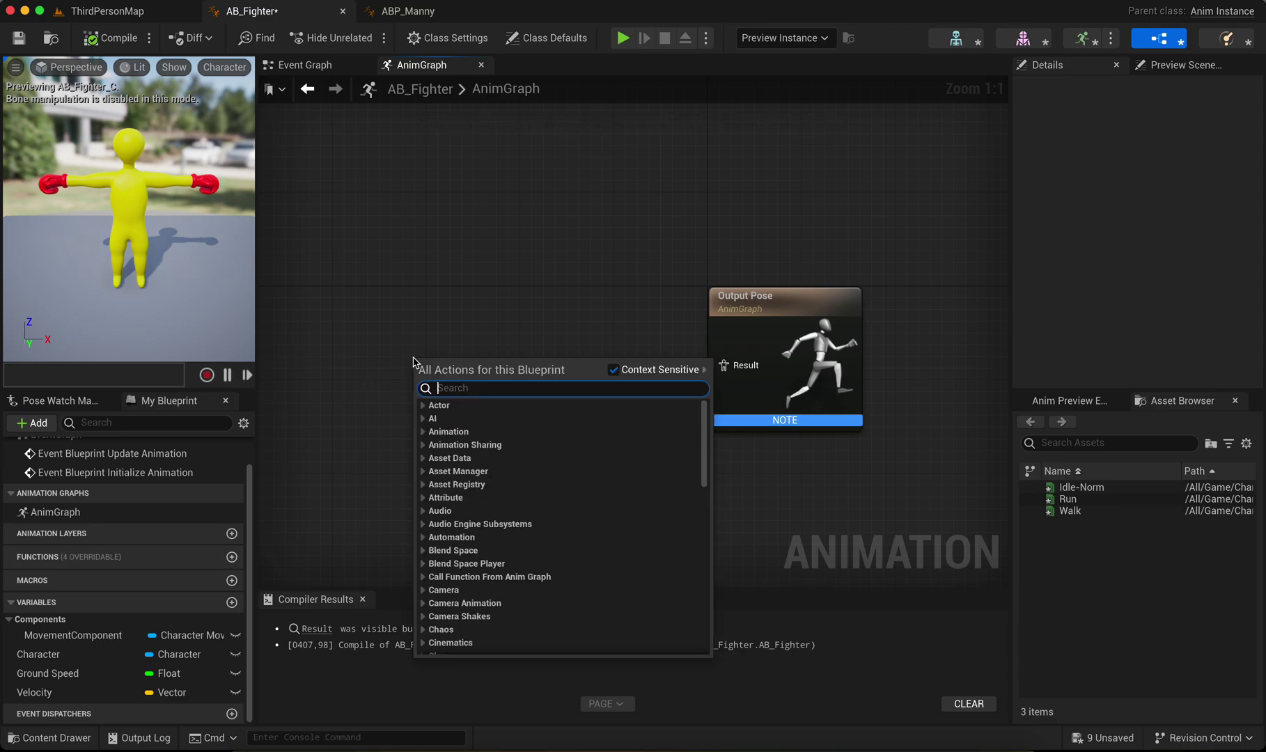
type("sta m")
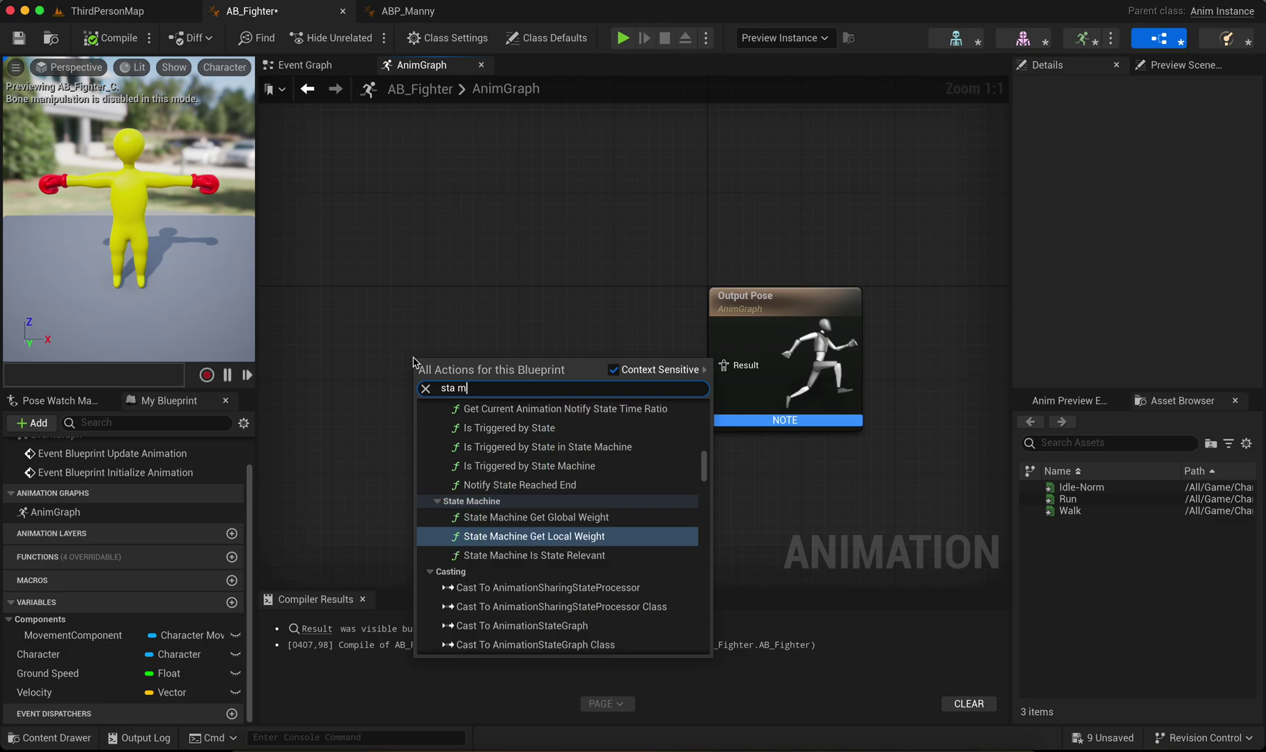
type("ach")
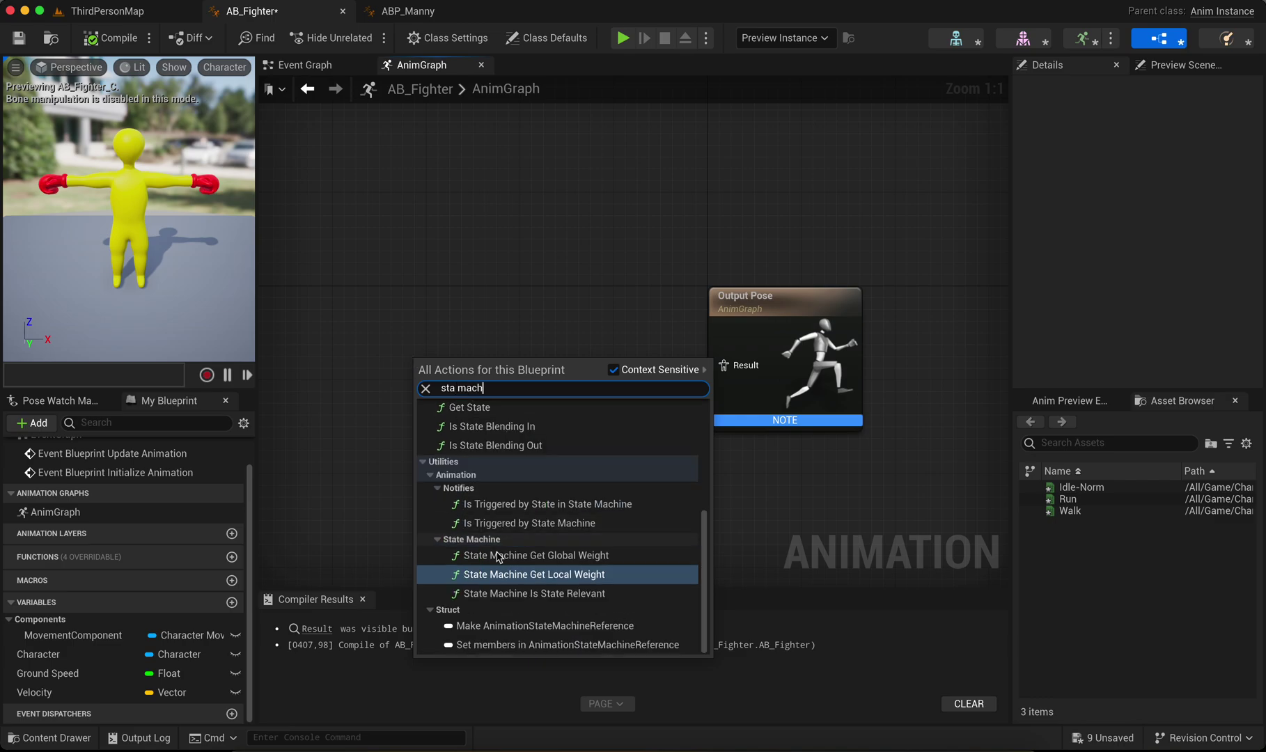
scroll(505, 547, "up", 5)
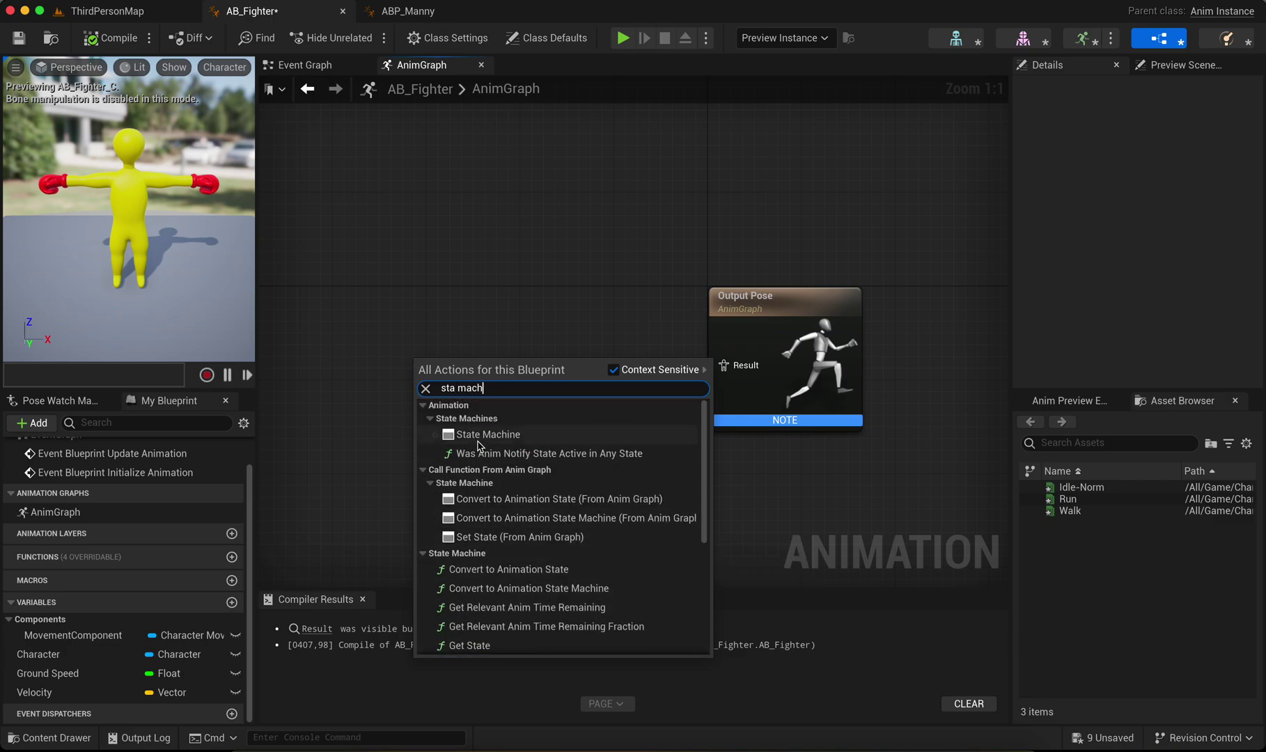
left_click(488, 435)
left_click_drag(480, 359, 410, 174)
left_click(398, 177)
type("Locomotion")
key("Return")
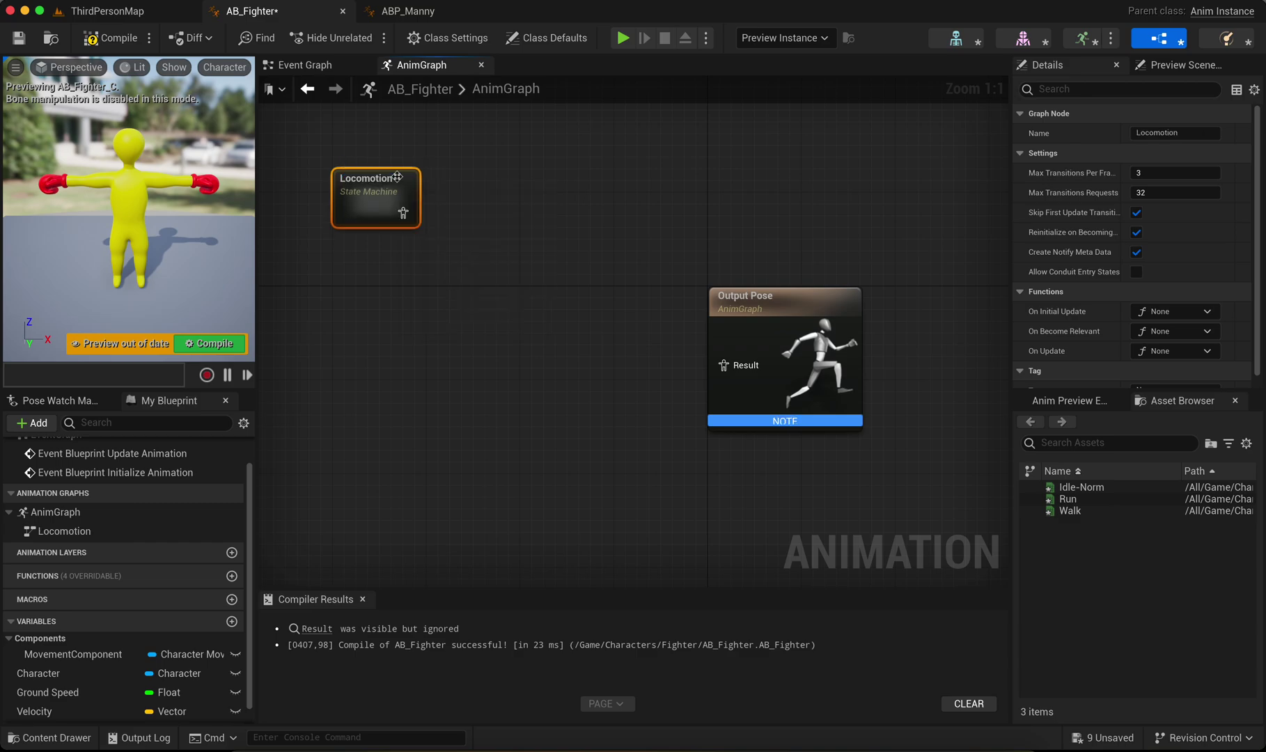
Save Locomotion's output pose as a cached pose named Locomotion Cache.
left_click_drag(410, 218, 484, 212)
type("cach")
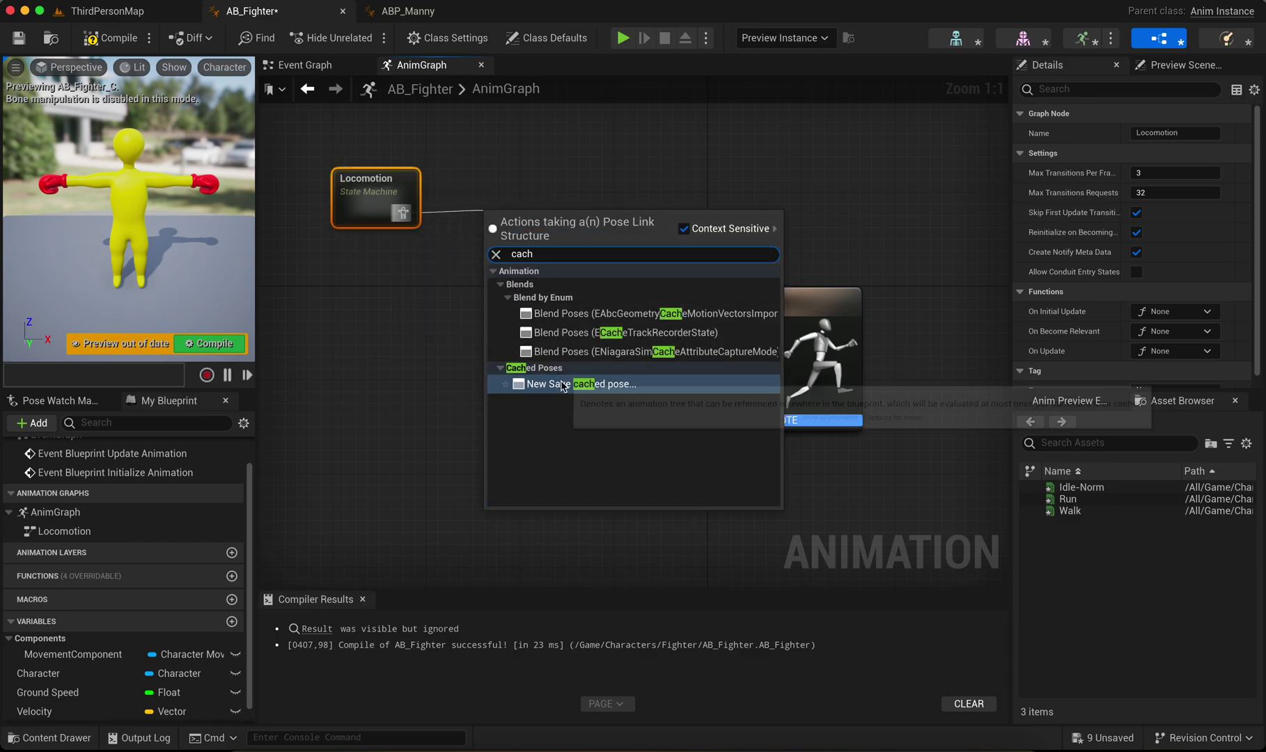
left_click(563, 383)
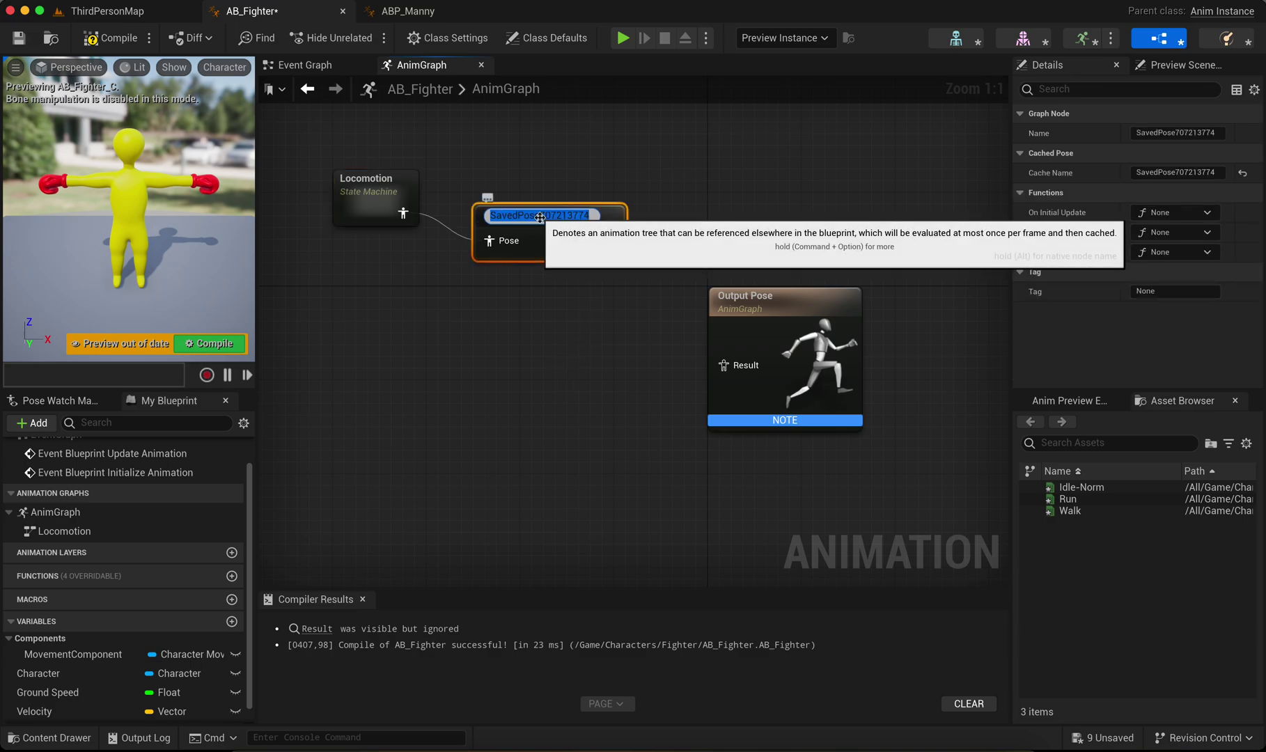
type("Locomotion Ca")
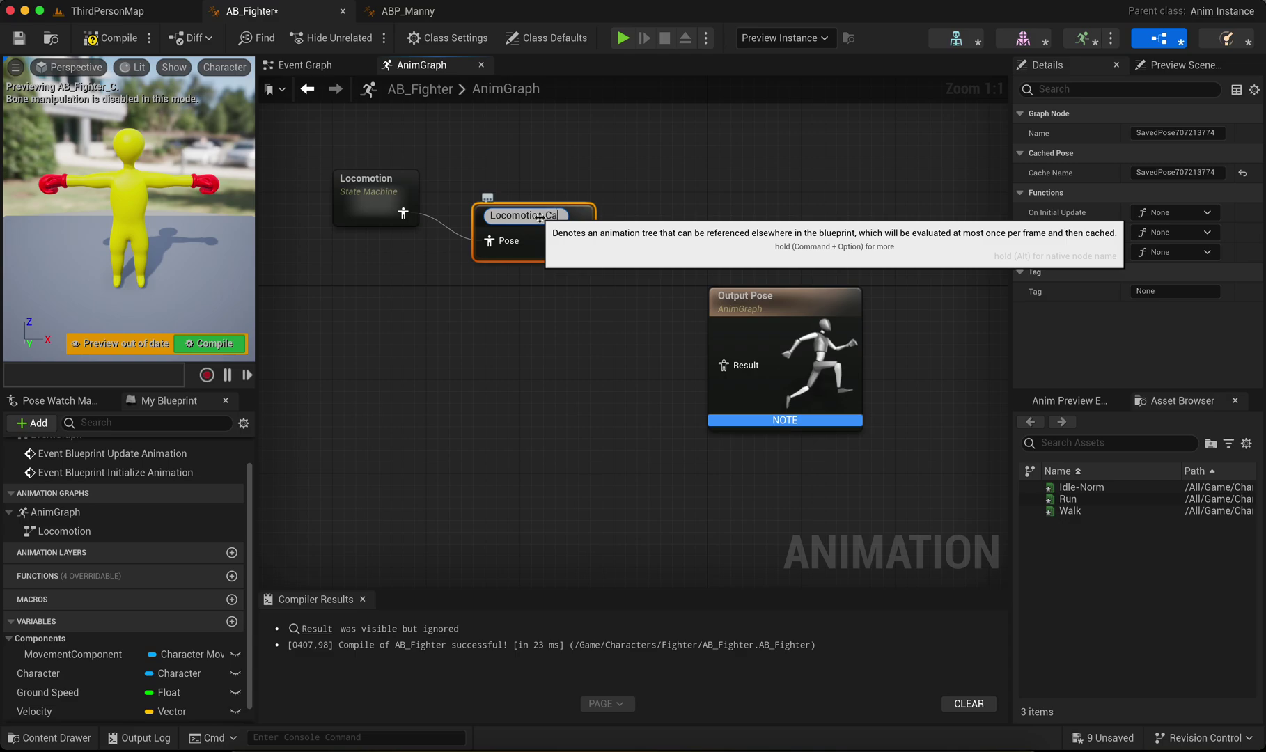
type("che")
key("Return")
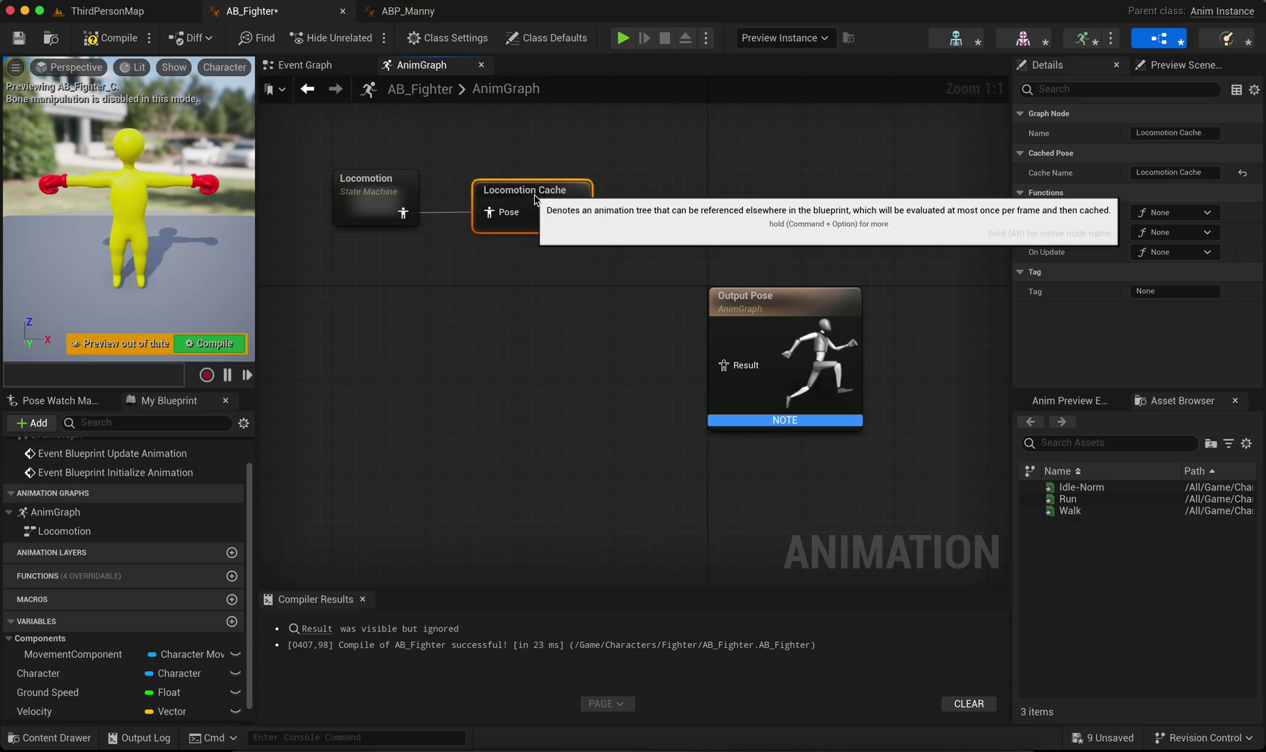
Wire Use cached pose 'Locomotion Cache' through a DefaultSlot slot into Output Pose and compile.
right_click(358, 363)
type("use lo")
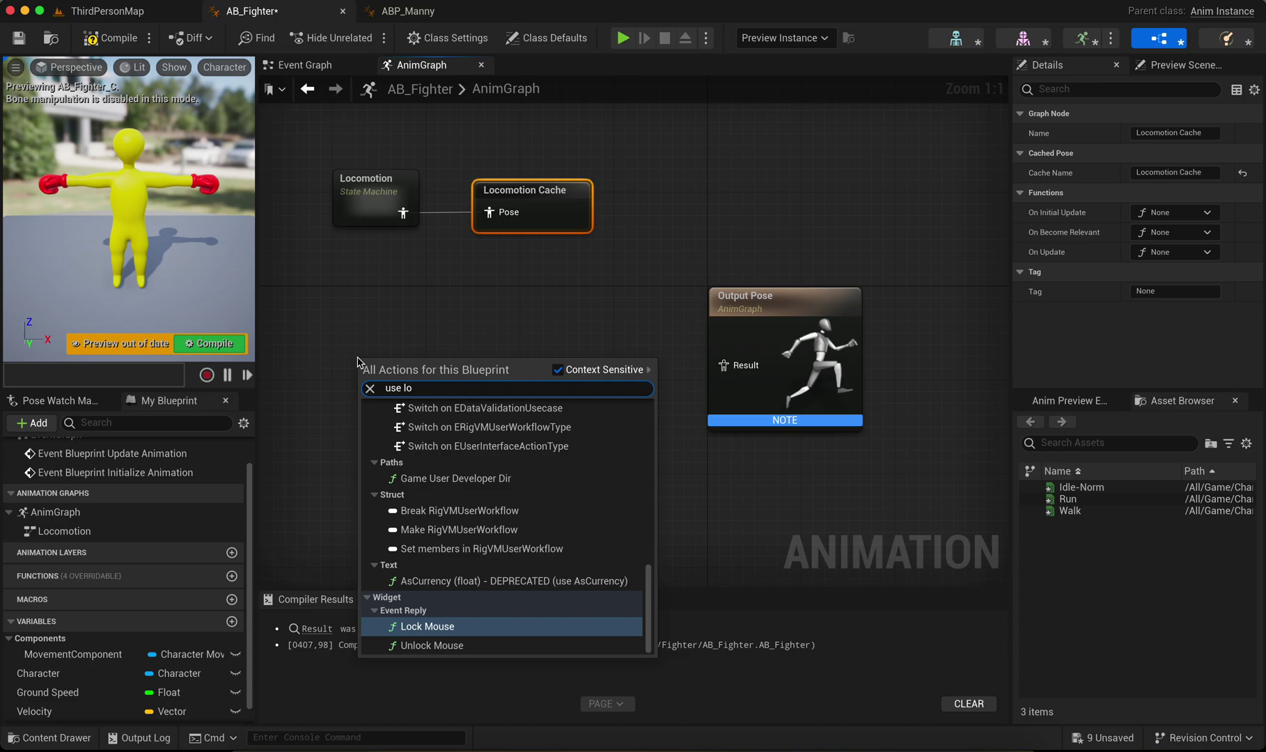
type(" cach")
key("Return")
left_click_drag(468, 369, 374, 331)
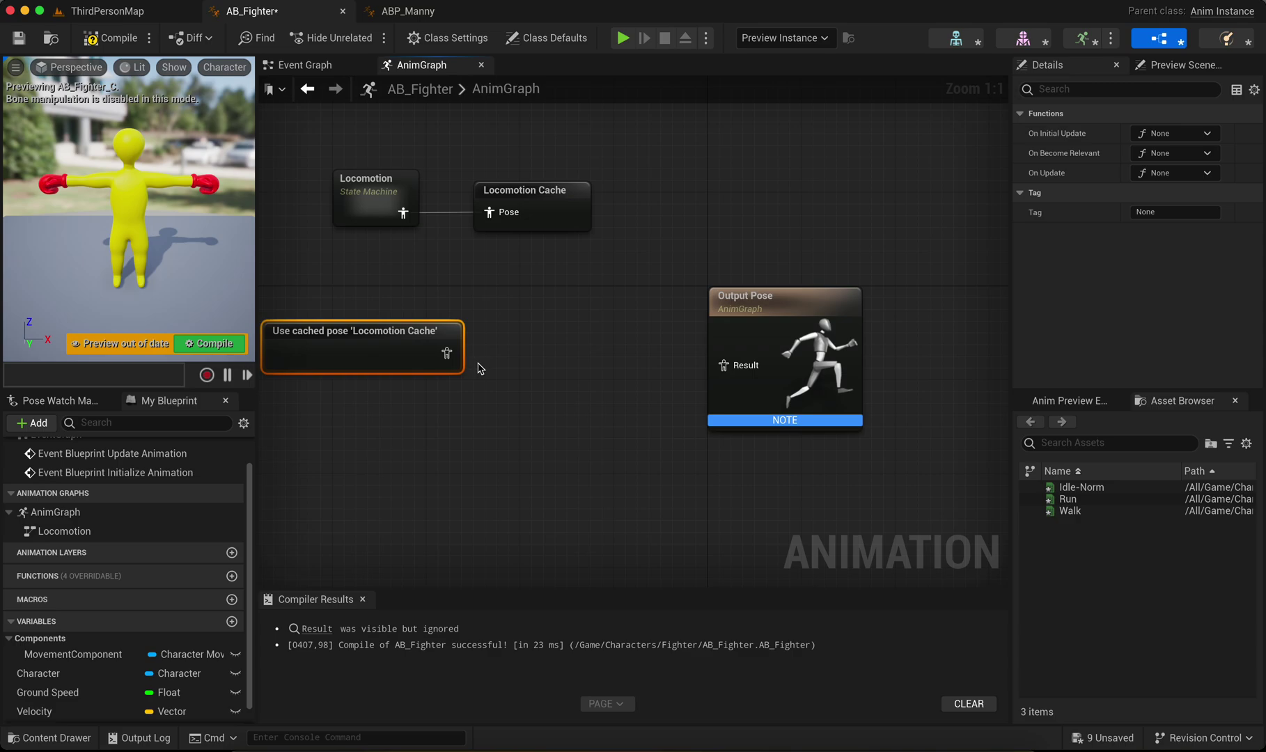
left_click_drag(445, 353, 499, 357)
type("slot")
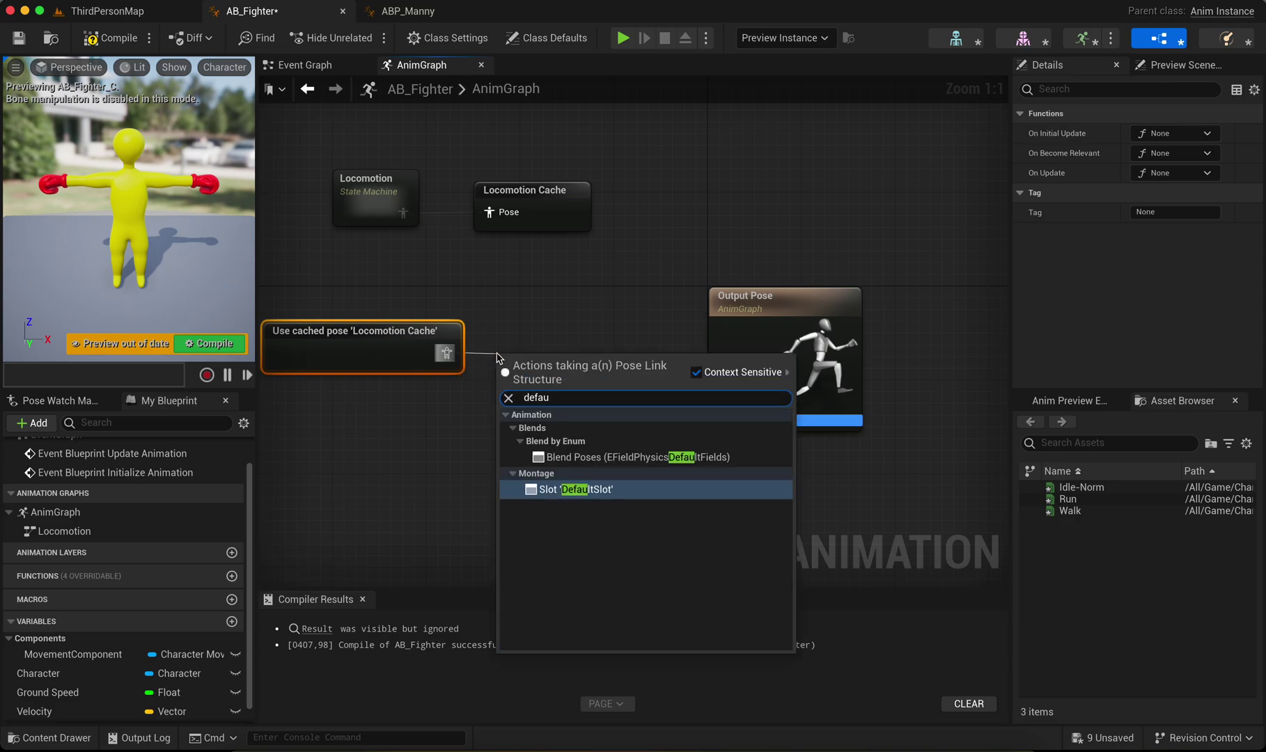
key("Return")
left_click_drag(607, 391, 725, 366)
left_click(104, 38)
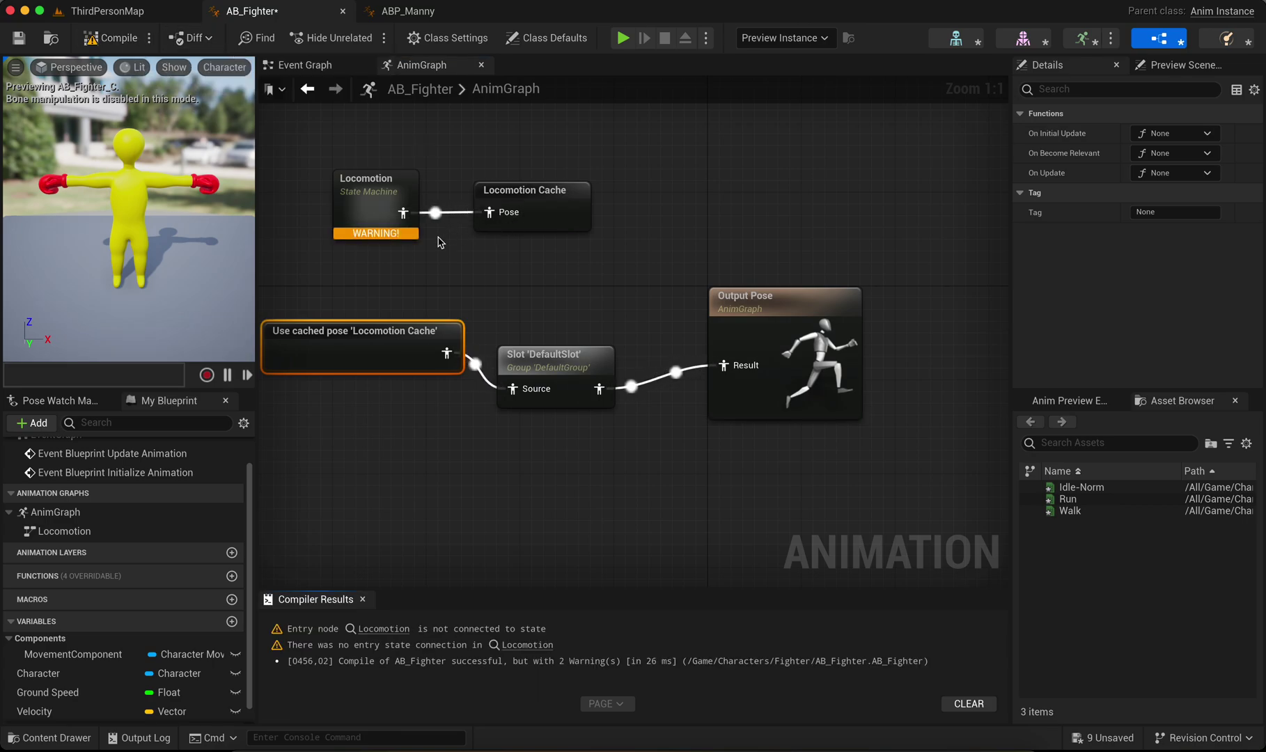
left_click(409, 277)
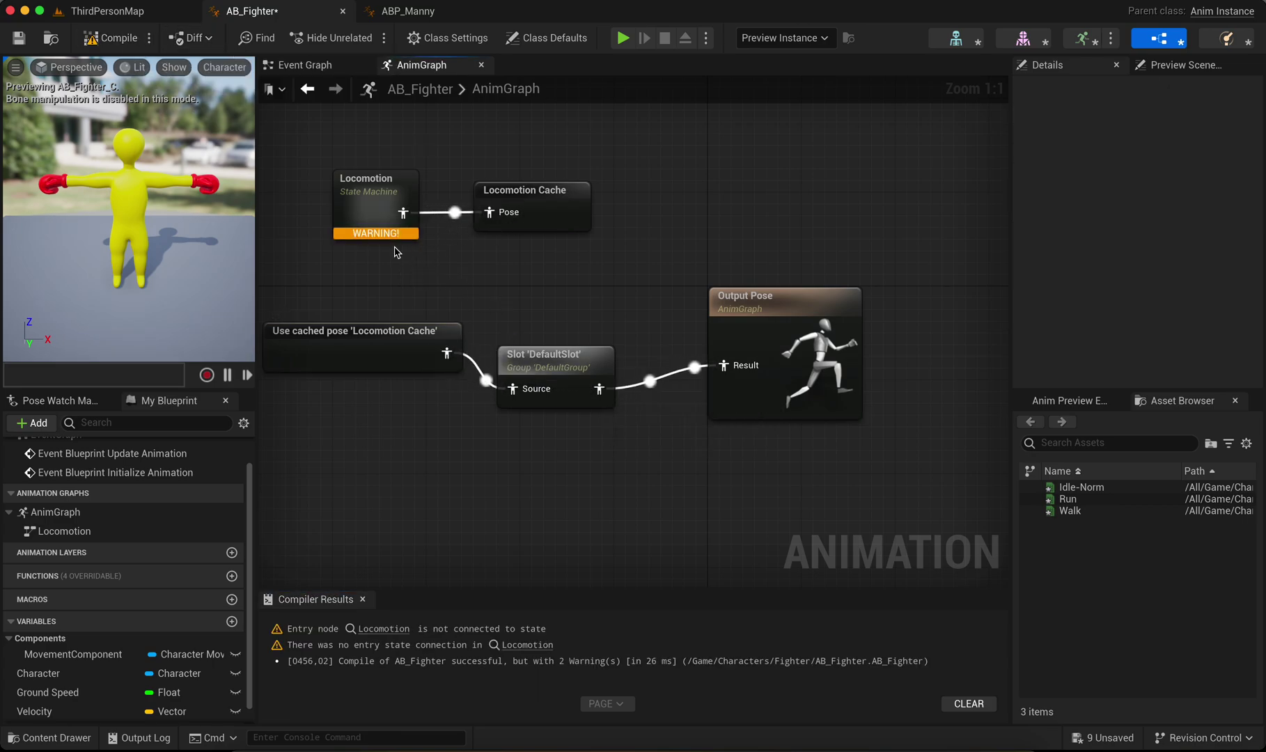
Inside the Locomotion state machine, add a state named Idle connected from Entry.
double_click(376, 200)
right_click_drag(661, 336, 532, 351)
left_click_drag(532, 350, 625, 371)
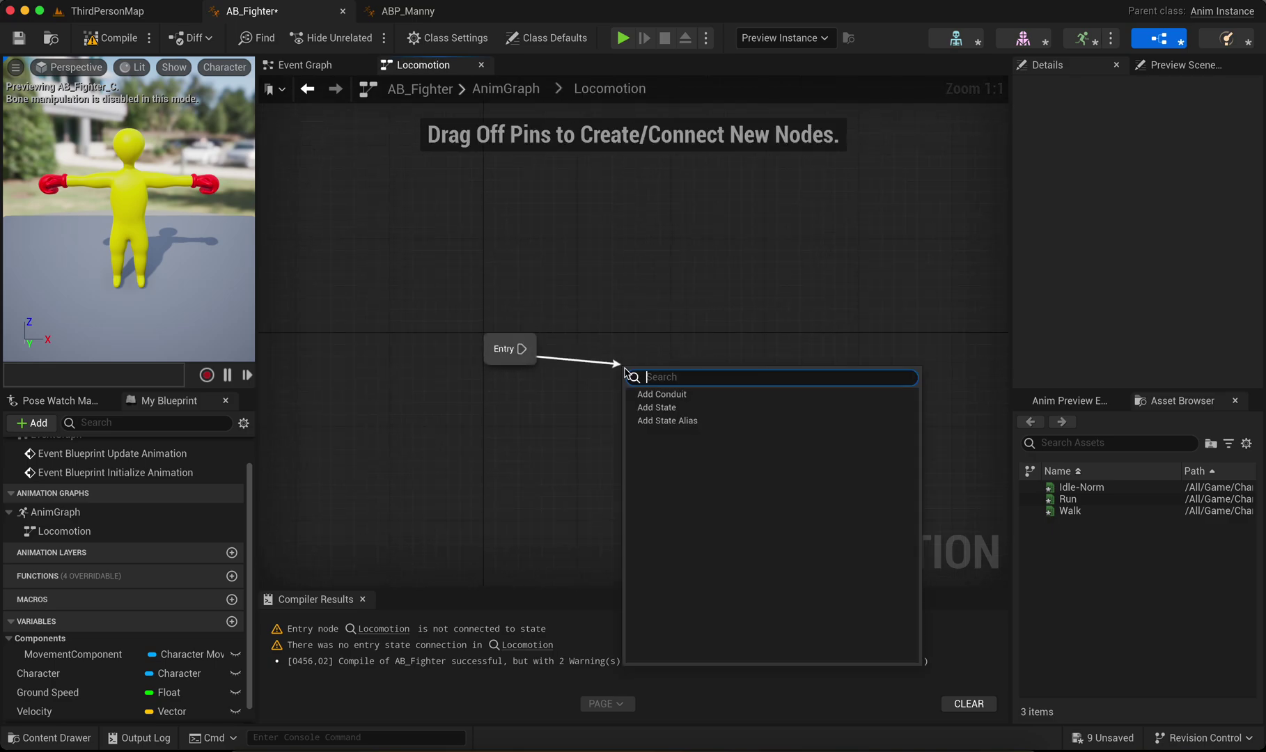
left_click(658, 408)
type("I")
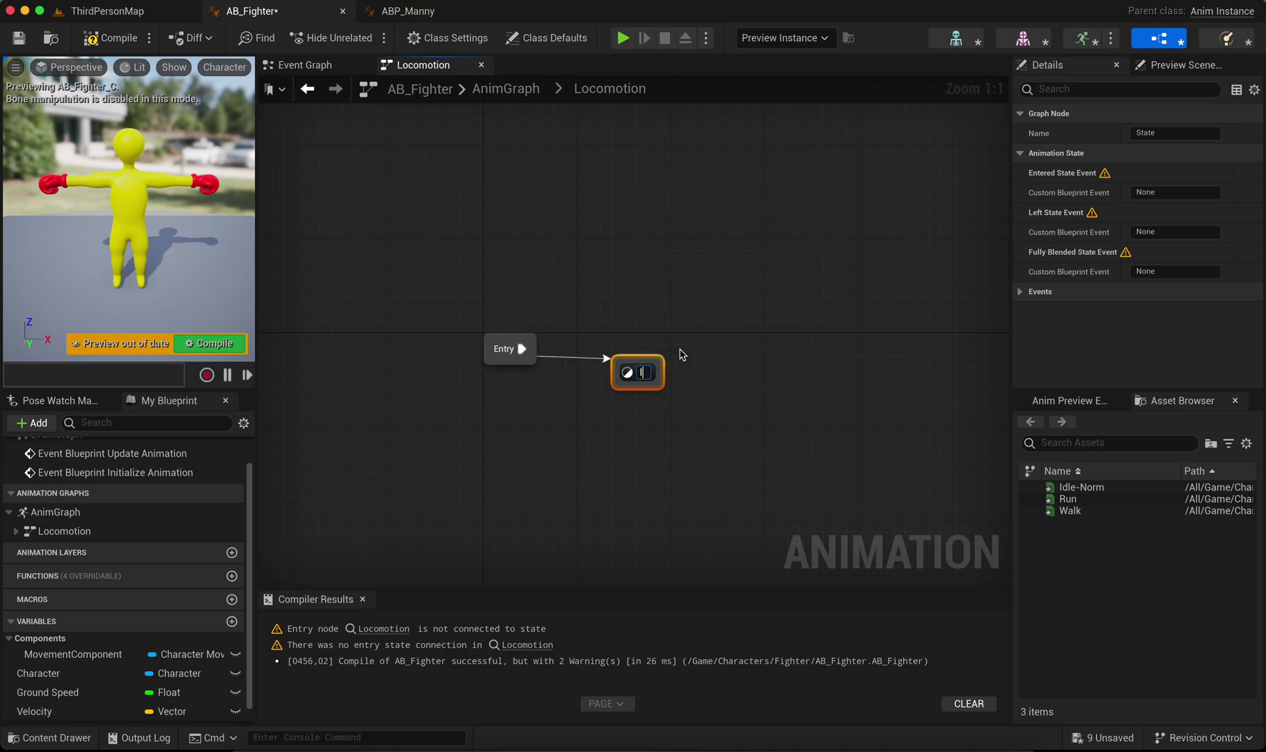
type("Dle")
key("Return")
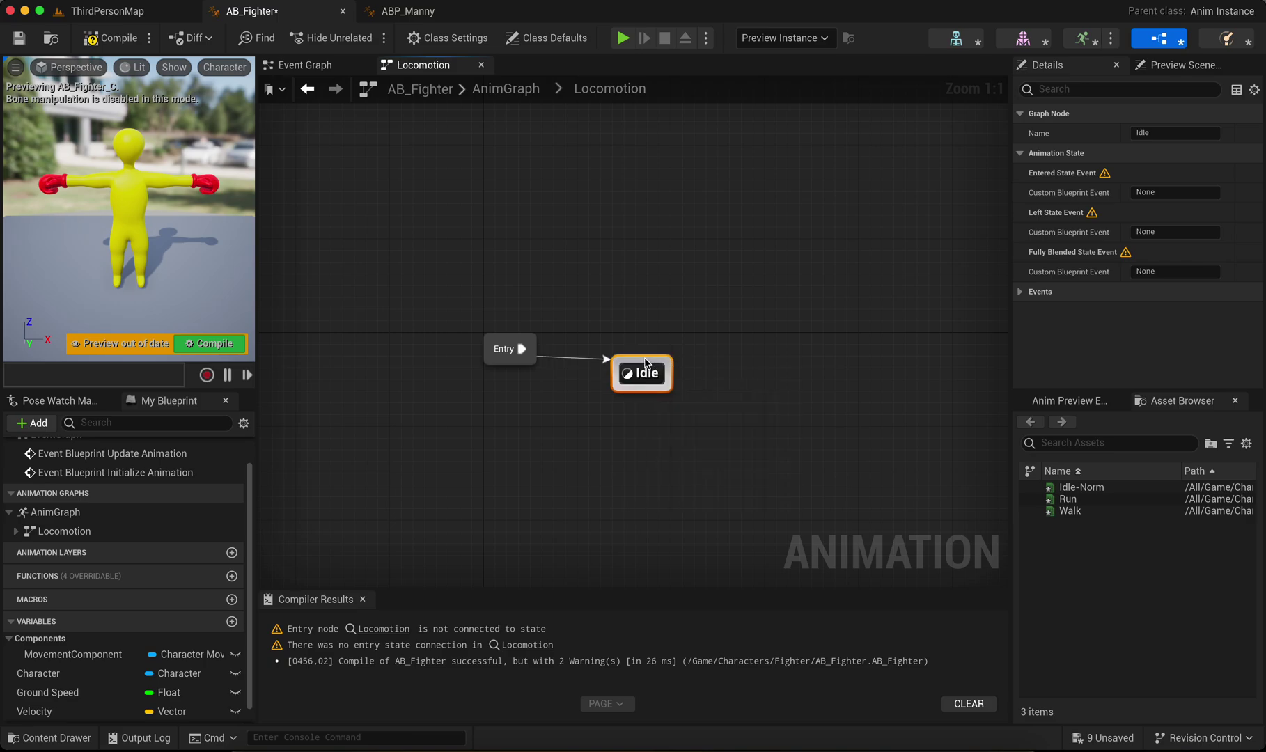
Make the Idle state play Idle-Norm with Loop Animation enabled, then compile.
double_click(645, 369)
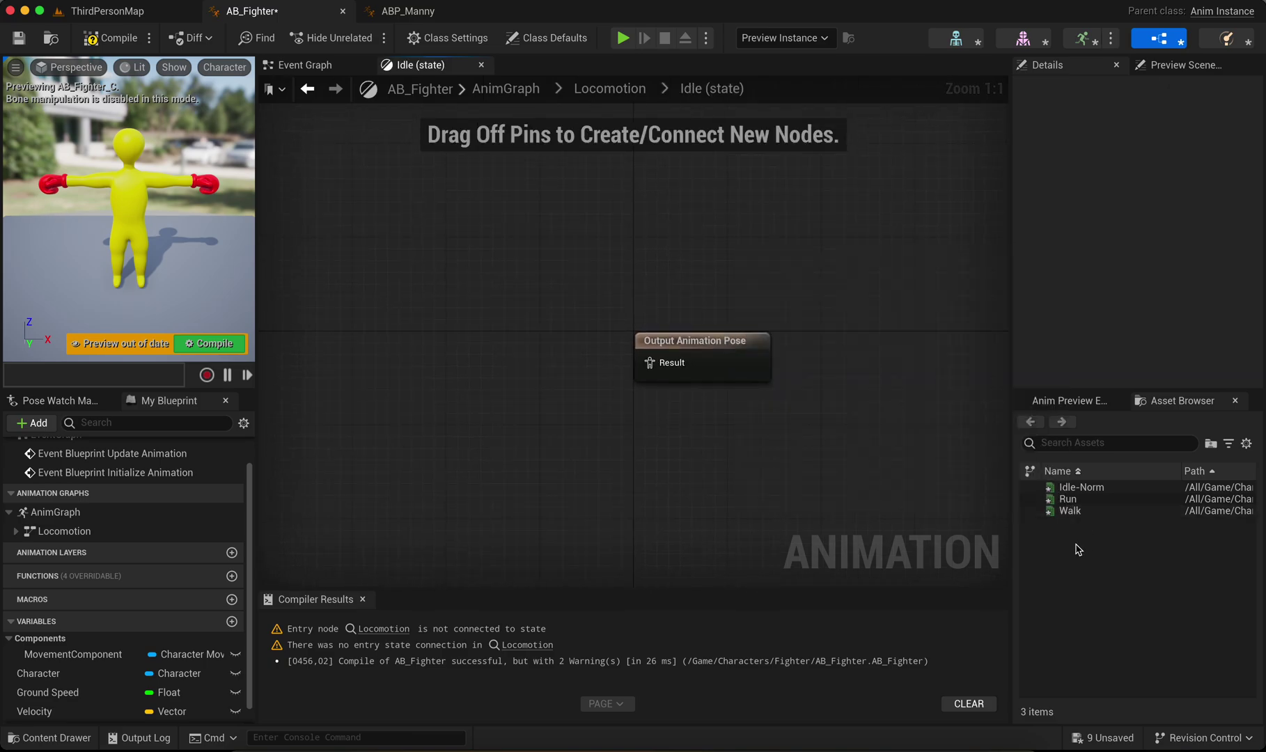
left_click_drag(1074, 487, 383, 326)
left_click_drag(462, 363, 649, 363)
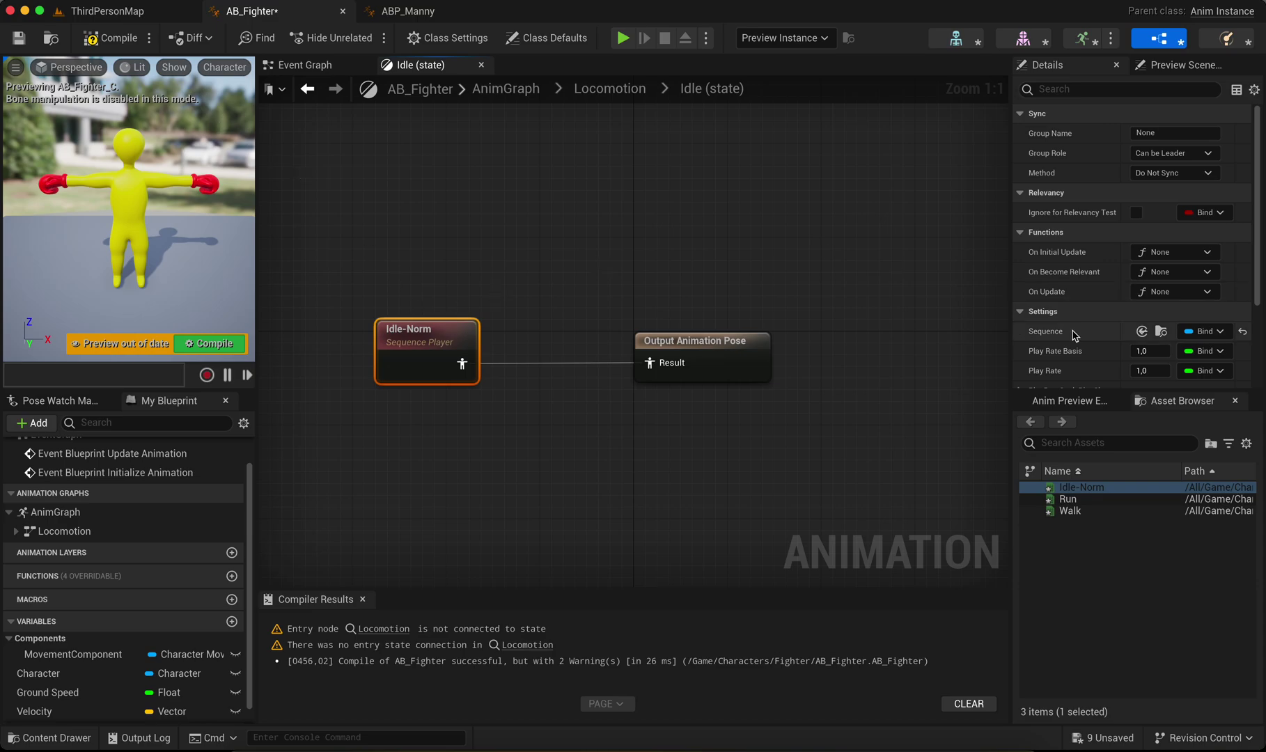
scroll(1112, 291, "down", 3)
left_click(1137, 308)
left_click(135, 40)
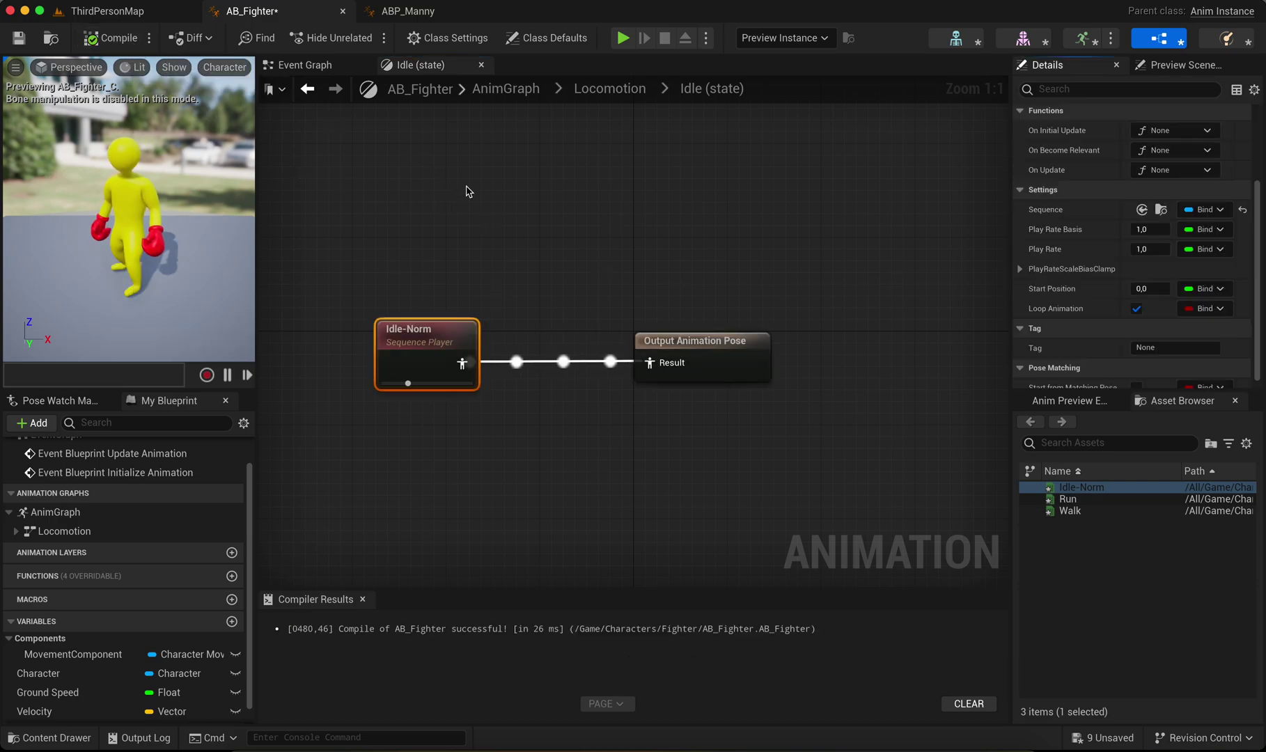
Add a Walk / Run state connected from the Idle state.
left_click(307, 89)
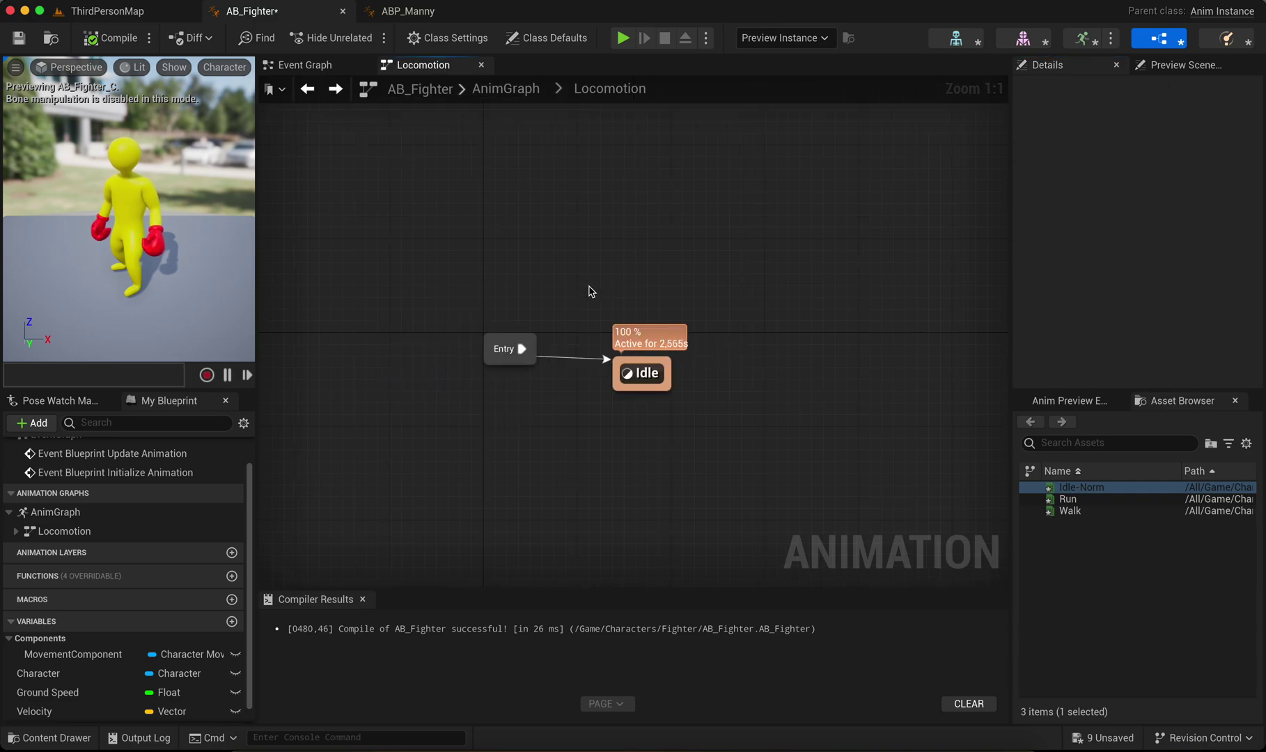
left_click_drag(645, 381, 786, 354)
left_click(820, 393)
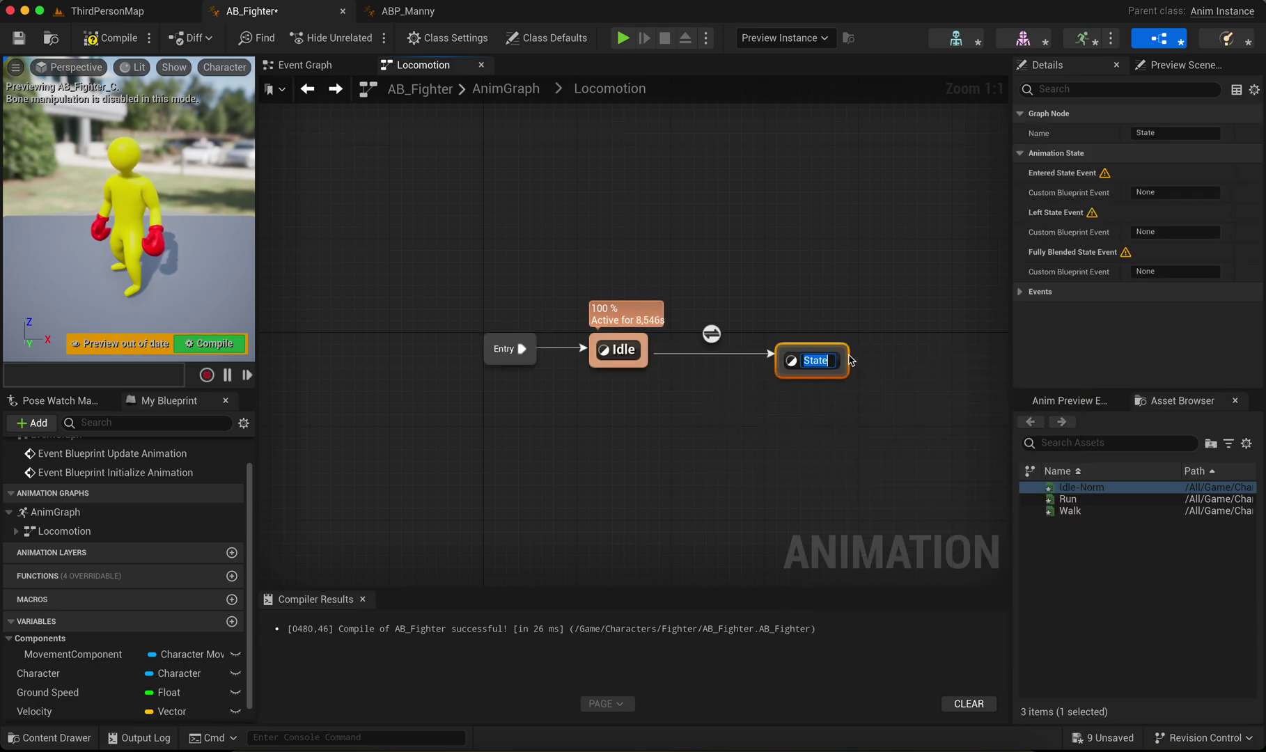
type("Walk / Run")
key("Return")
Set the Idle to Walk / Run transition rule to Ground Speed > 0 and compile.
double_click(711, 335)
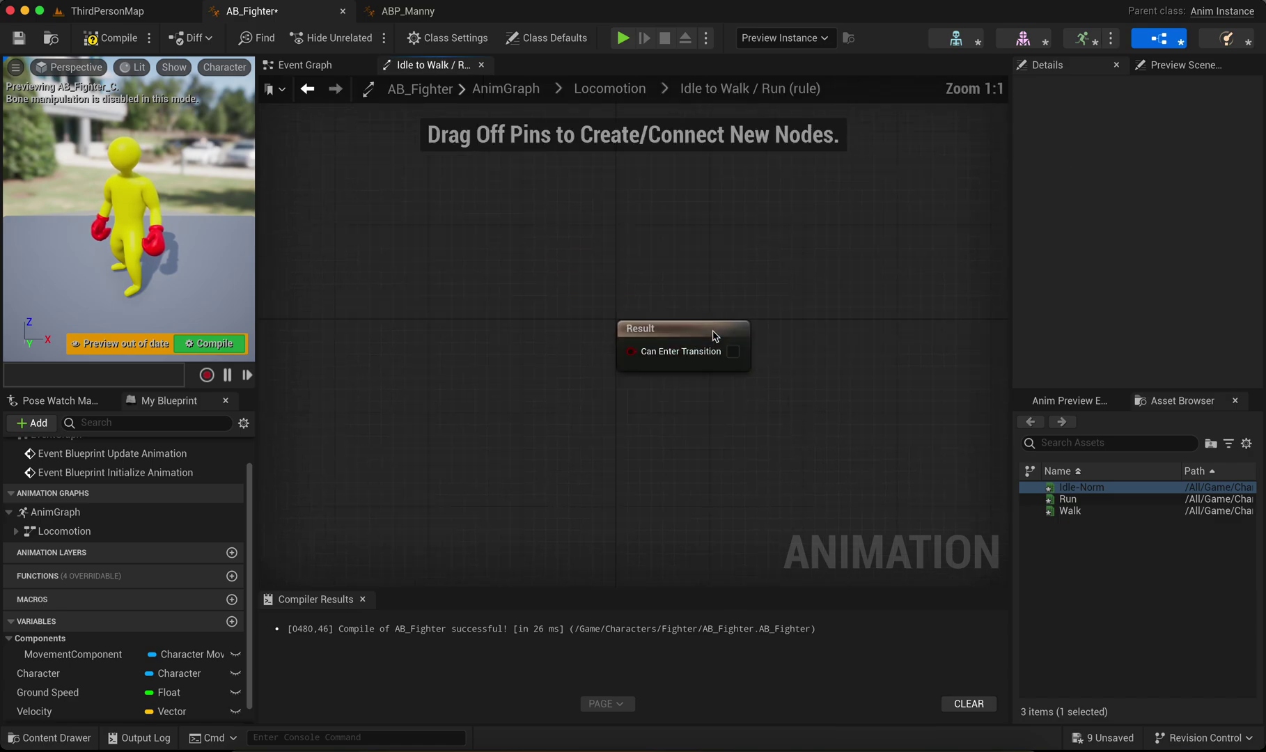
left_click_drag(39, 700, 333, 352)
left_click(390, 381)
left_click_drag(409, 357, 456, 363)
type(">")
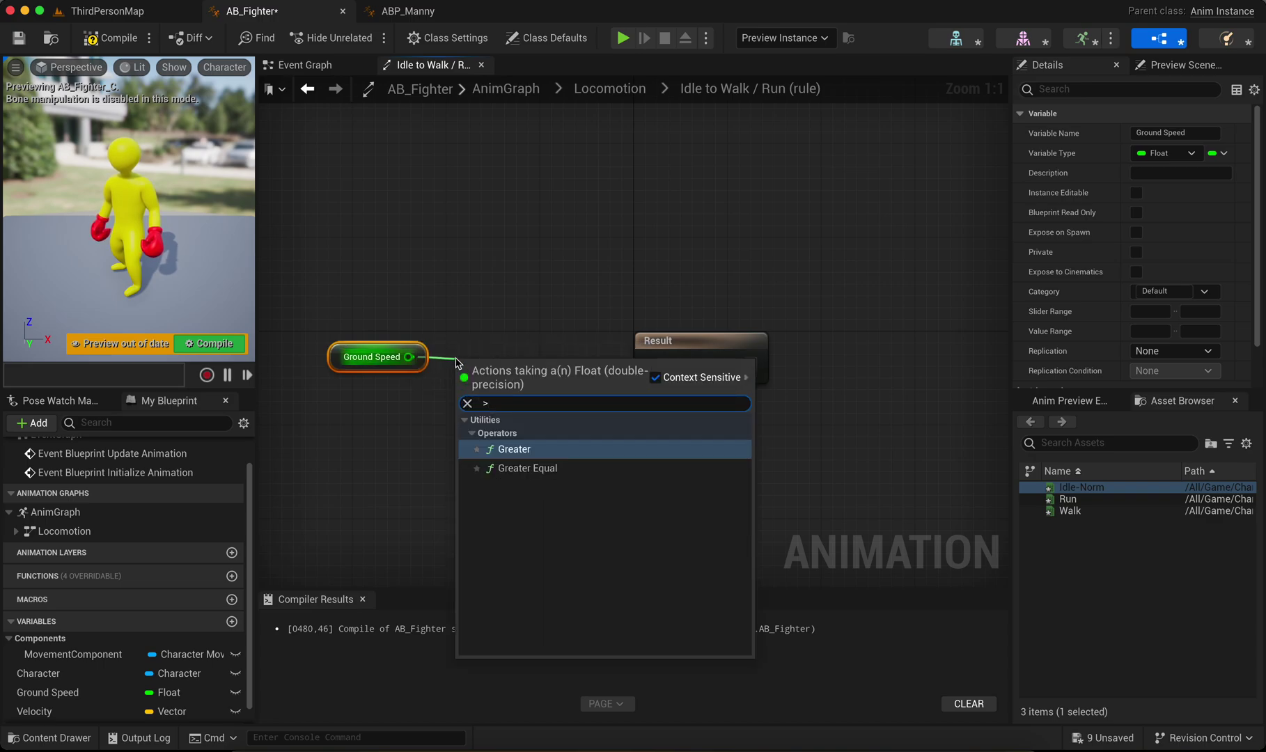
left_click(512, 450)
left_click_drag(544, 381, 665, 365)
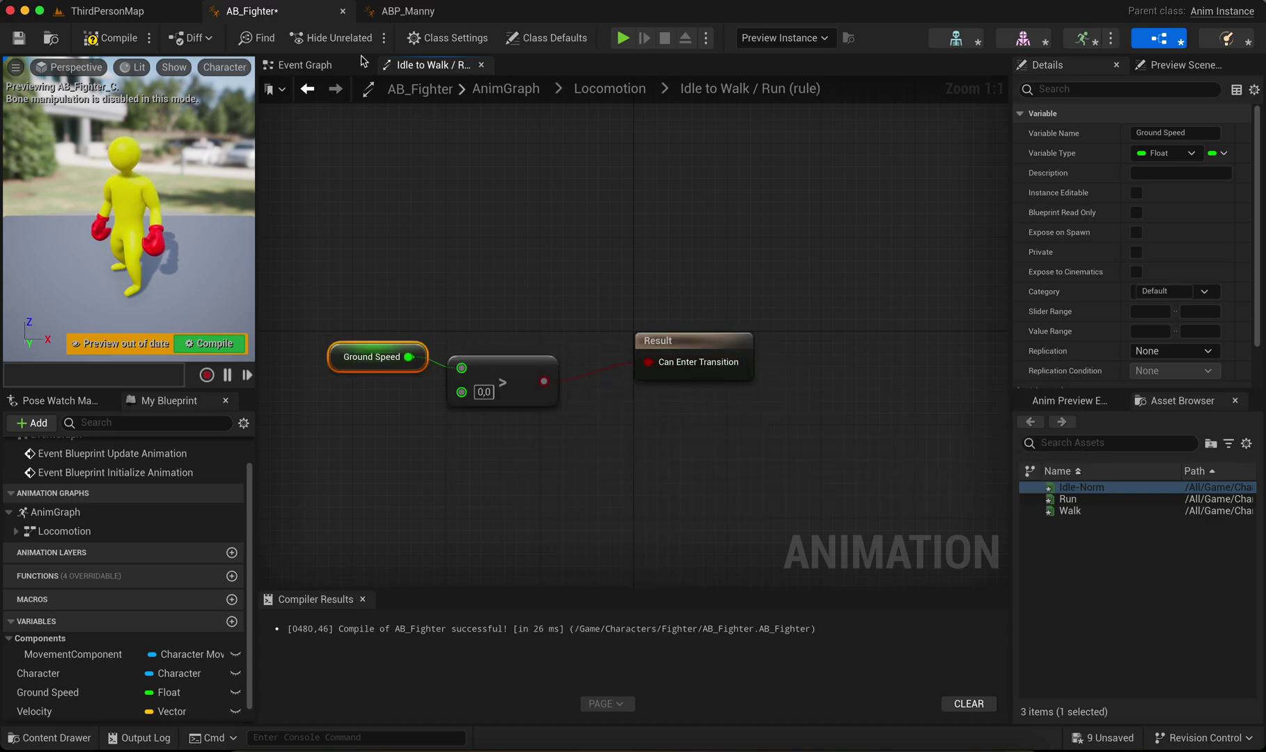
left_click(105, 38)
Create a Walk / Run to Idle transition with rule Ground Speed <= 0, then compile.
left_click(307, 89)
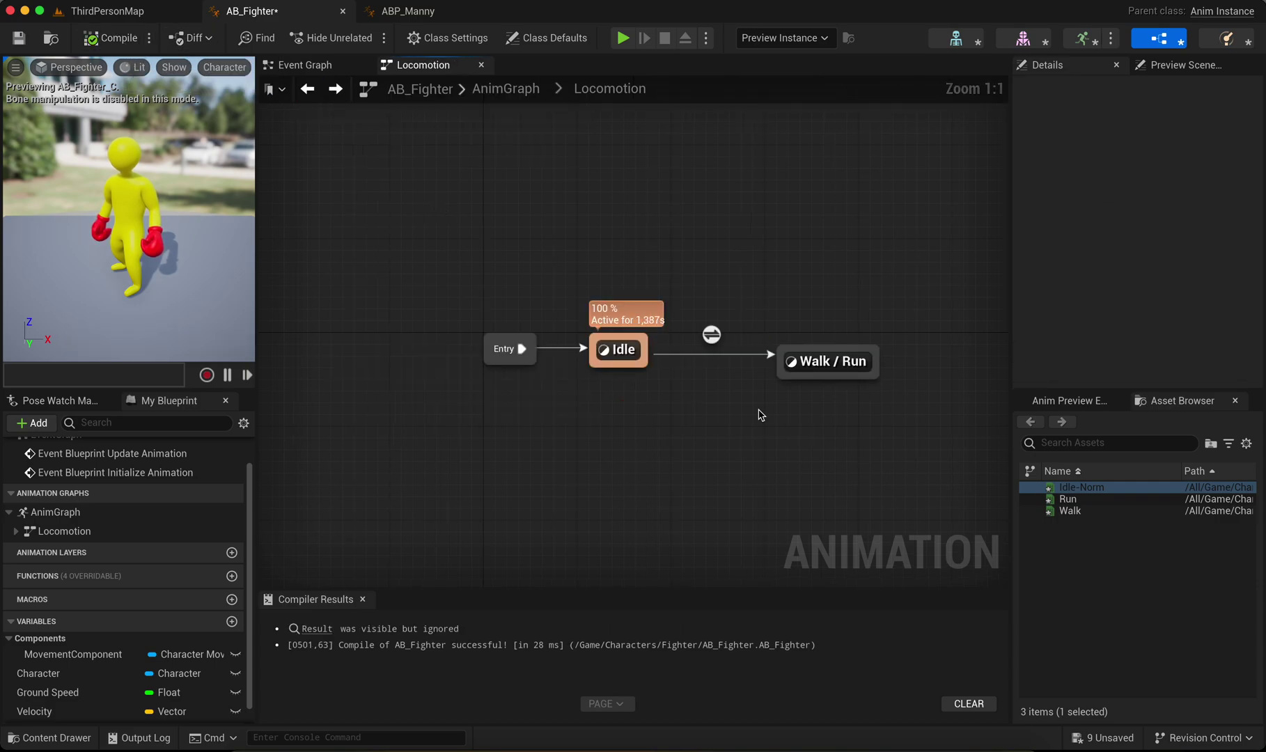
left_click_drag(780, 362, 647, 365)
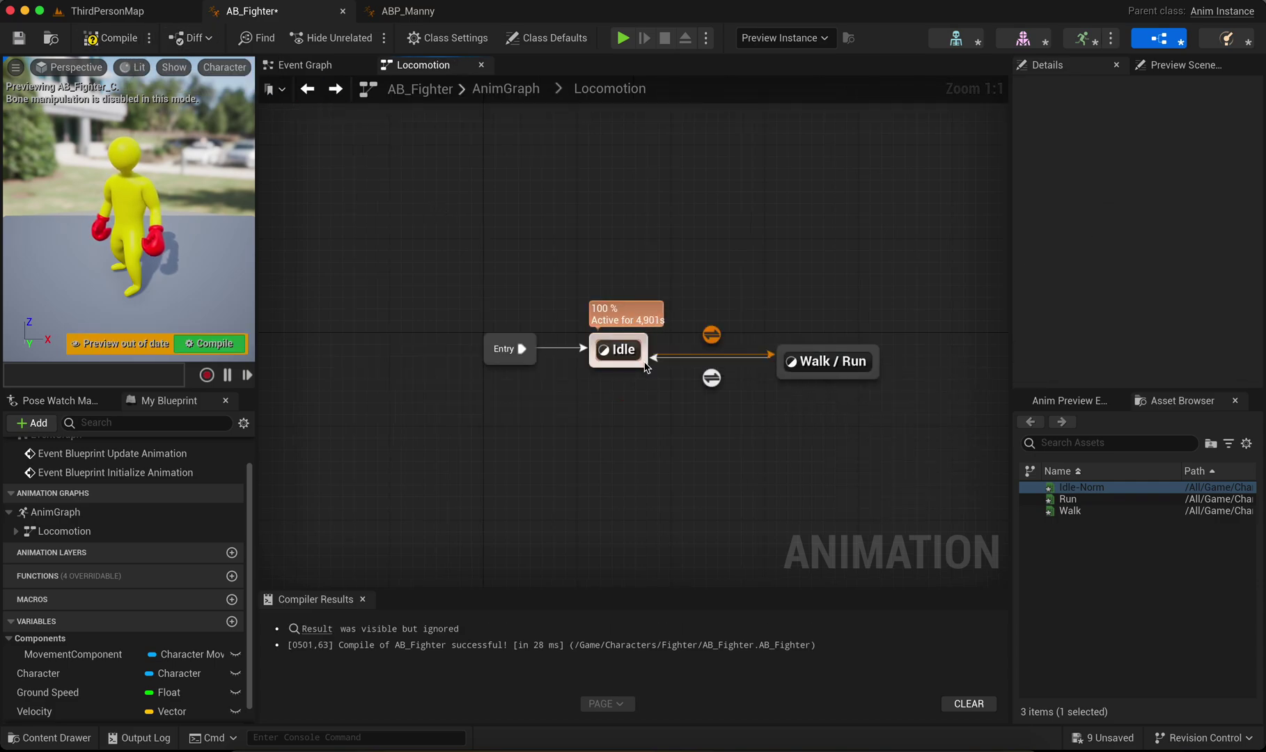
double_click(712, 376)
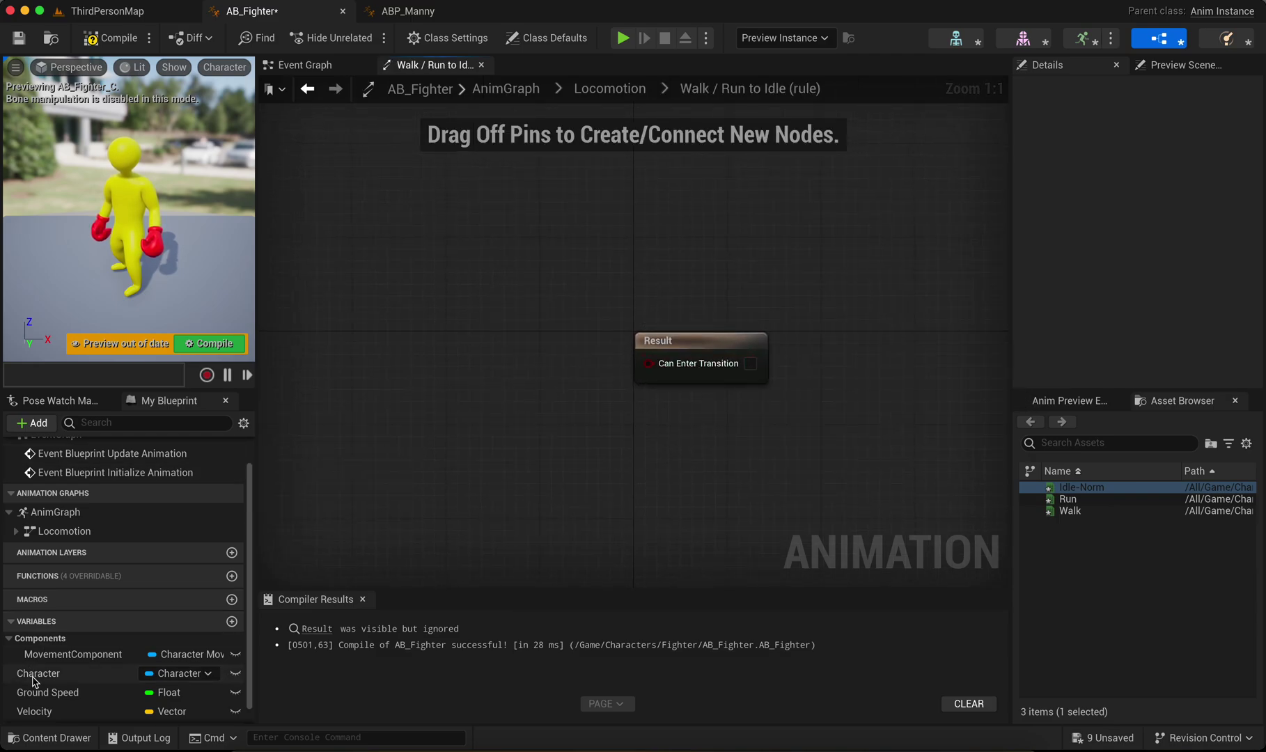
left_click_drag(38, 692, 651, 364)
left_click(420, 387)
left_click_drag(433, 368, 489, 370)
type("<")
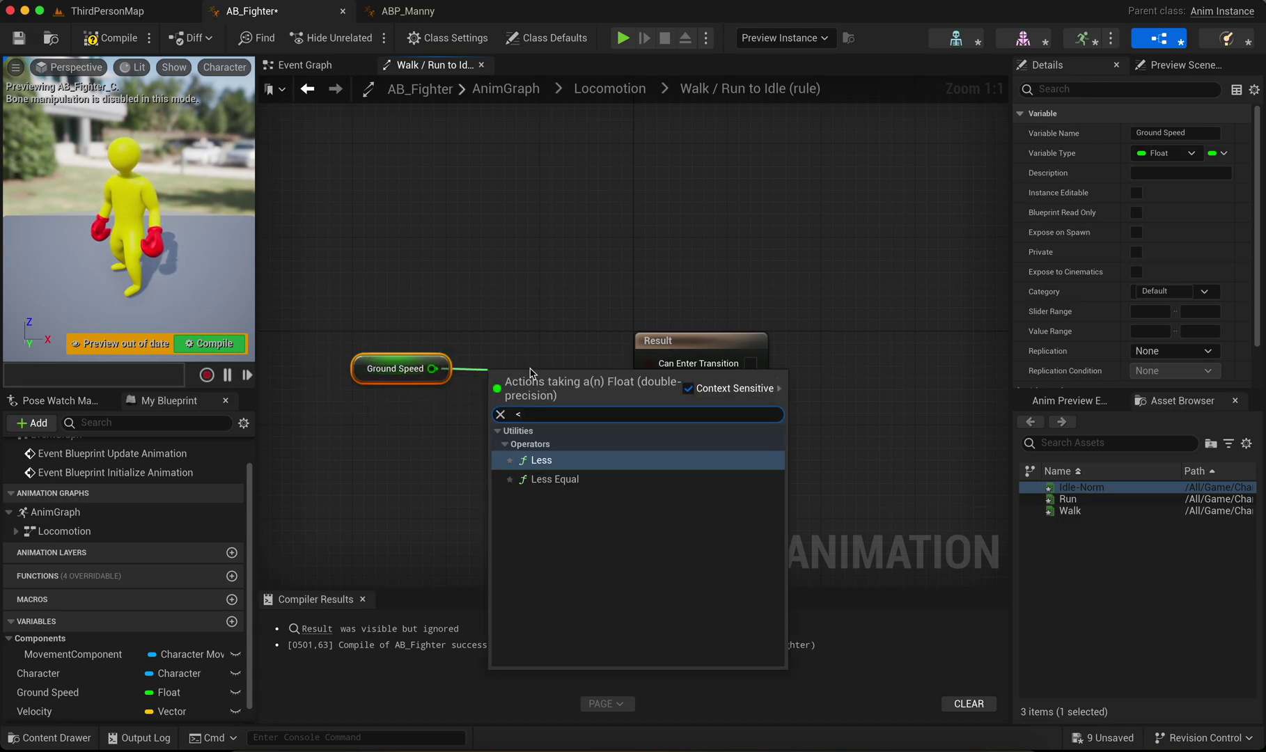
left_click(547, 479)
left_click_drag(593, 399, 657, 363)
left_click(490, 229)
left_click(110, 38)
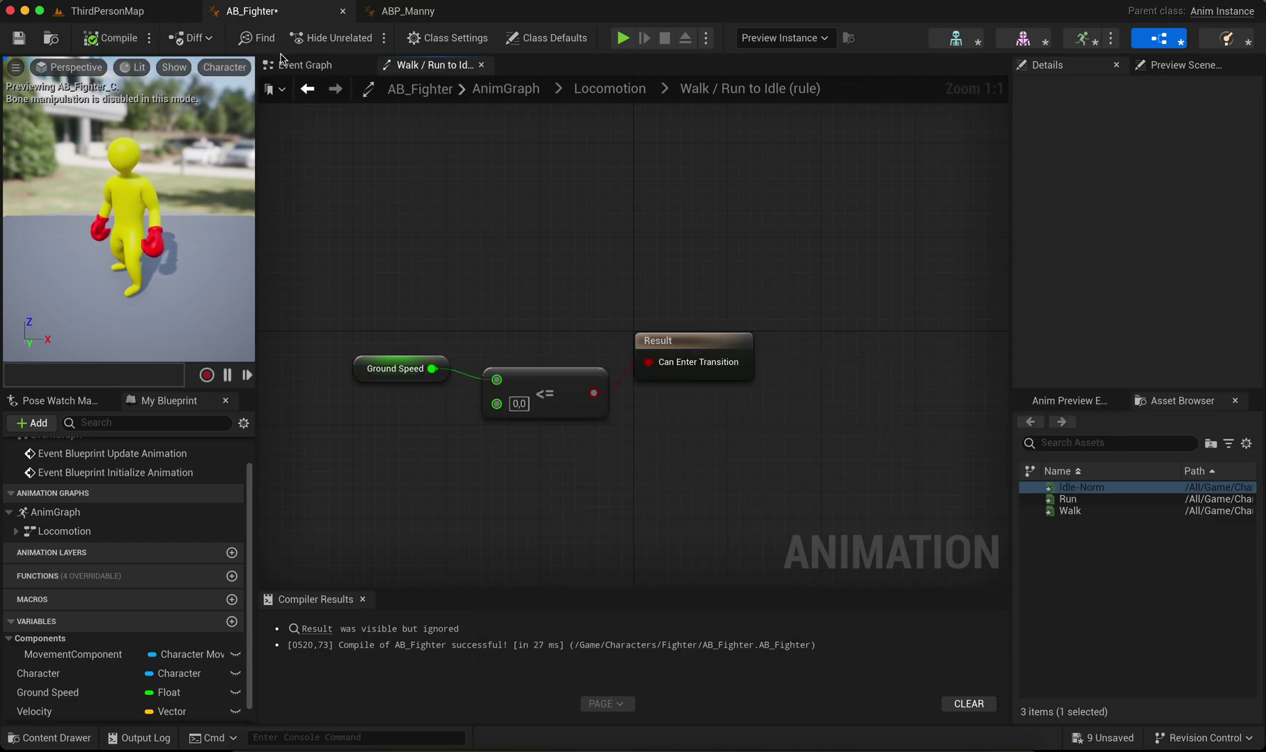
left_click(307, 89)
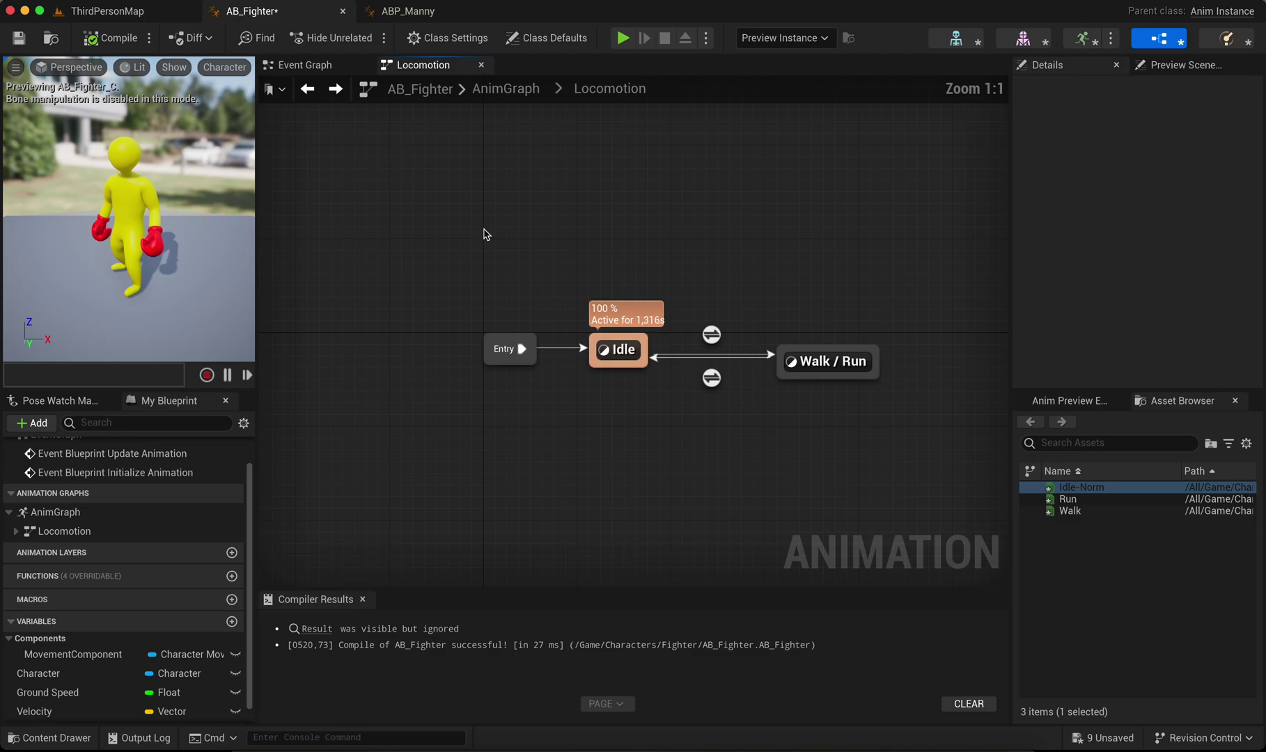
Open the Walk / Run state graph and browse the Content Drawer to the Fighter folder.
double_click(817, 369)
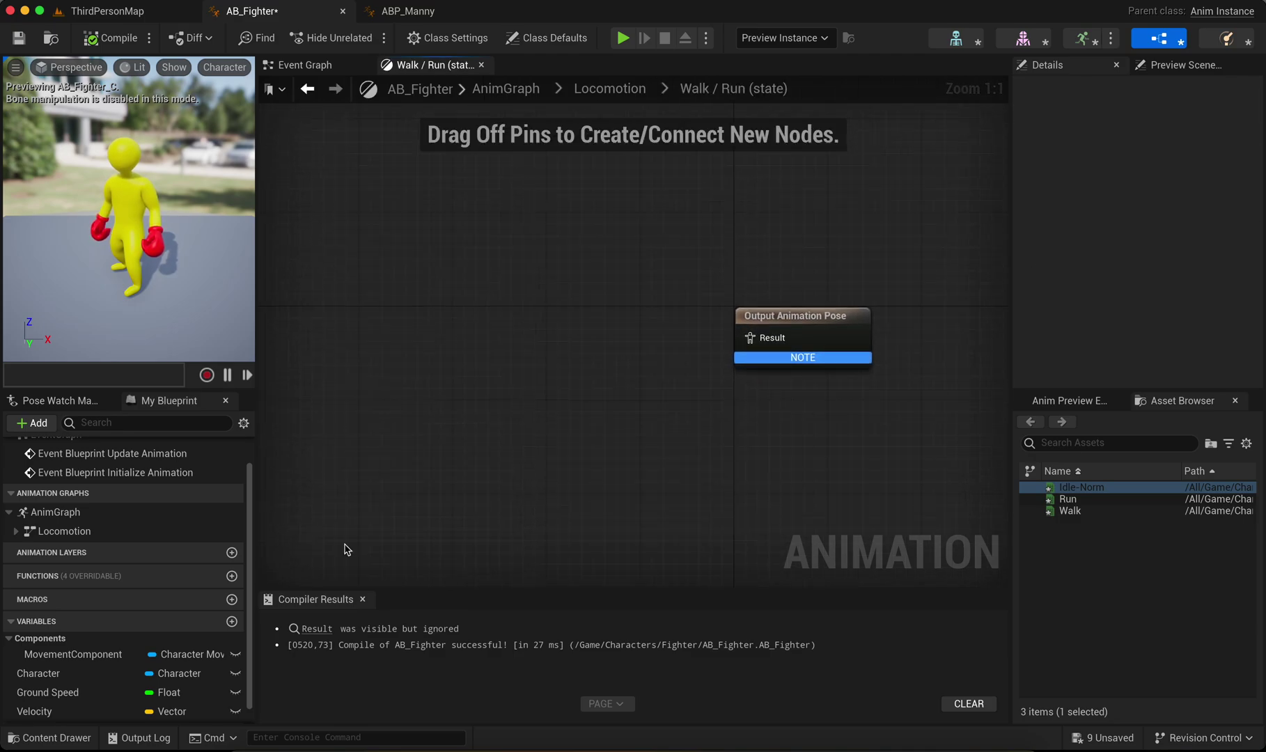
left_click(49, 737)
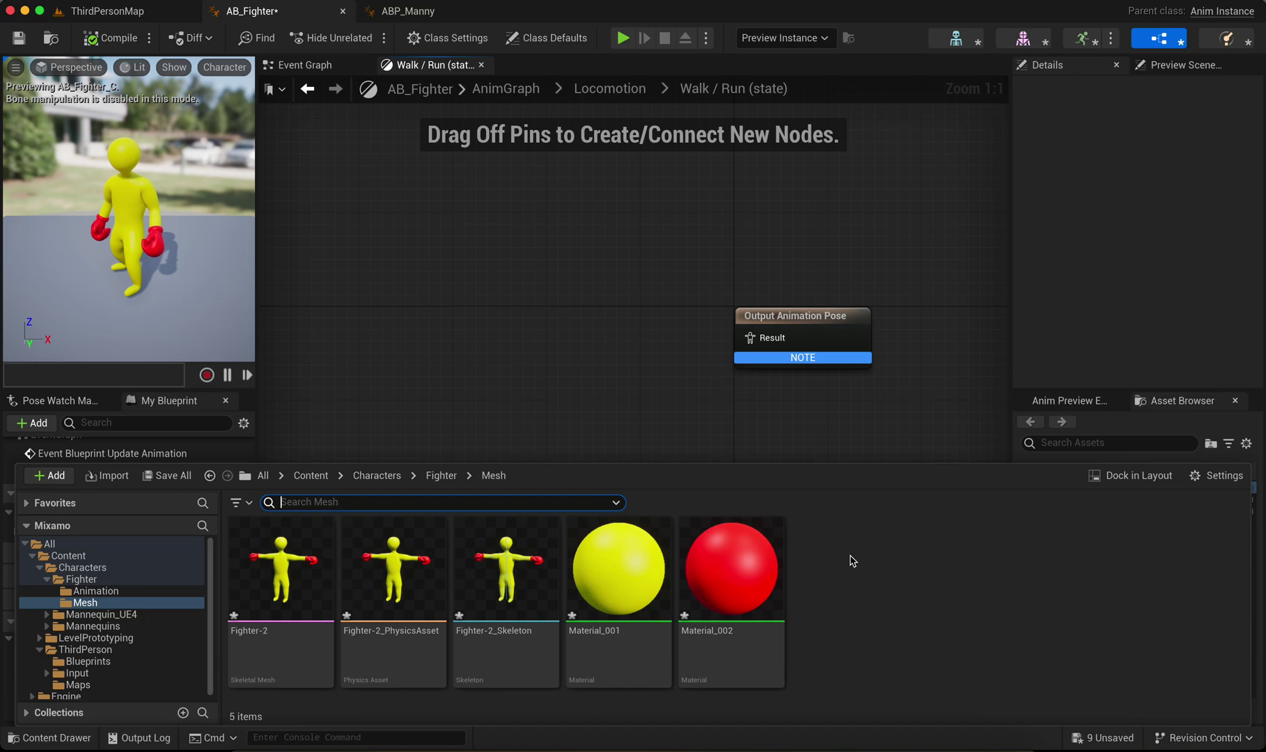
left_click(91, 591)
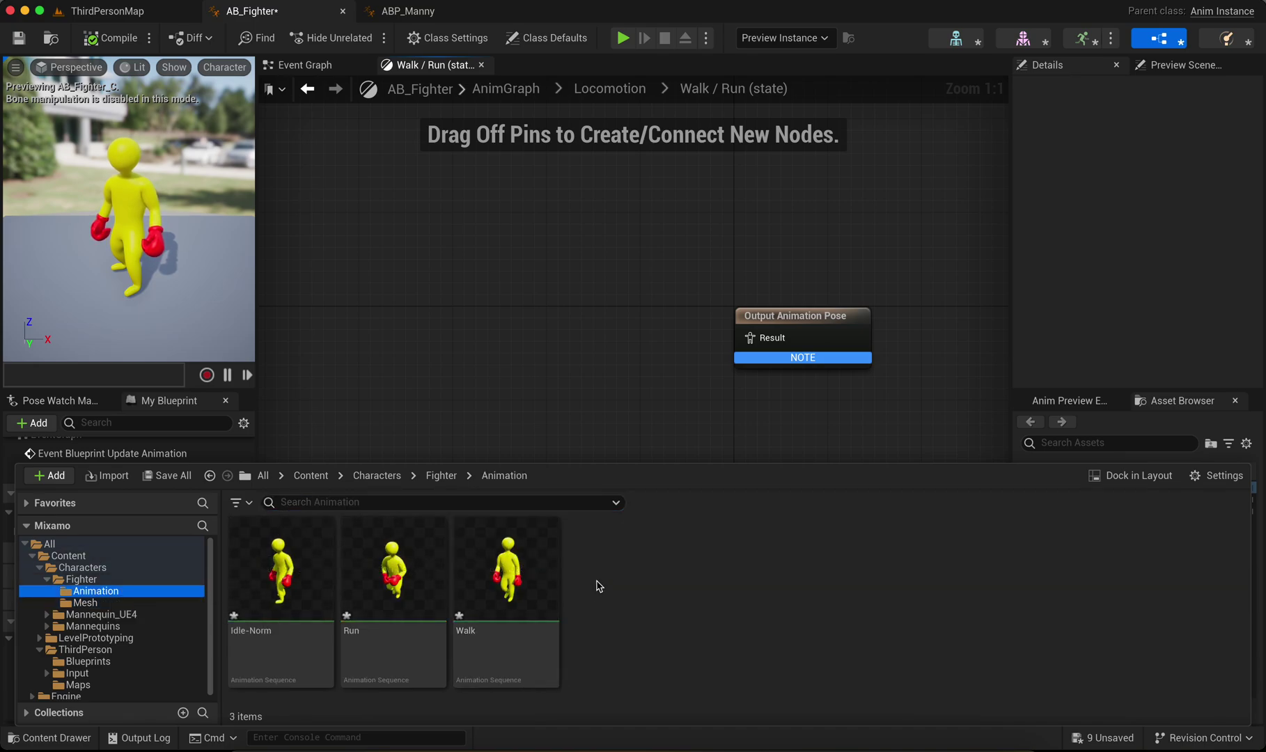
left_click(81, 580)
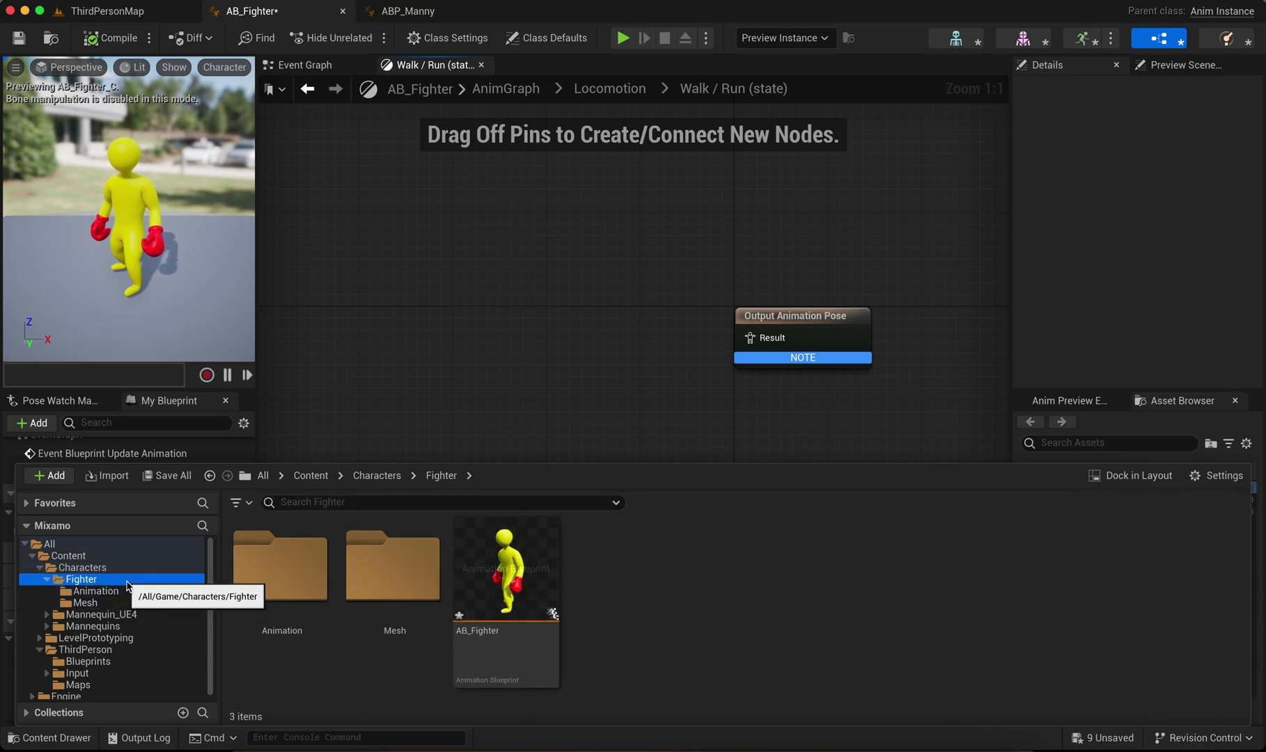
Create a Blend Space 1D on the Fighter skeleton named BS_Fighter_WalkRun and open it.
right_click(633, 599)
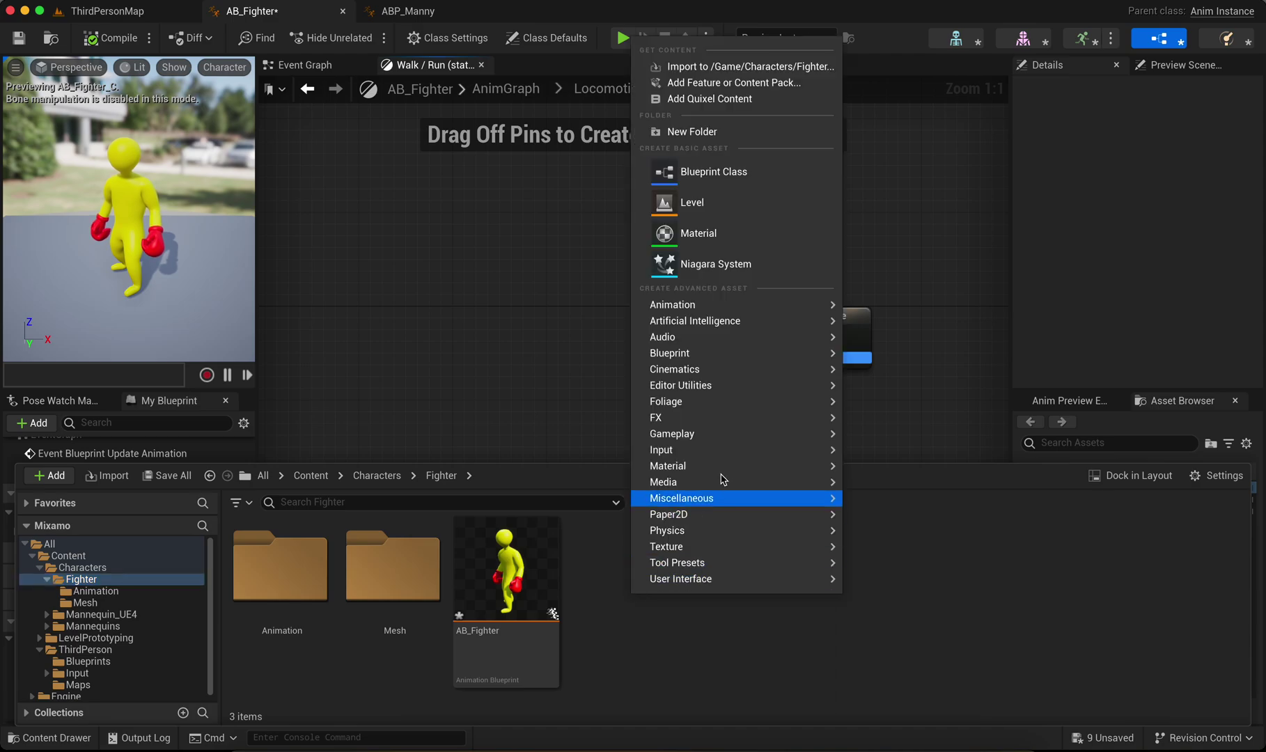
mouse_move(746, 305)
mouse_move(899, 633)
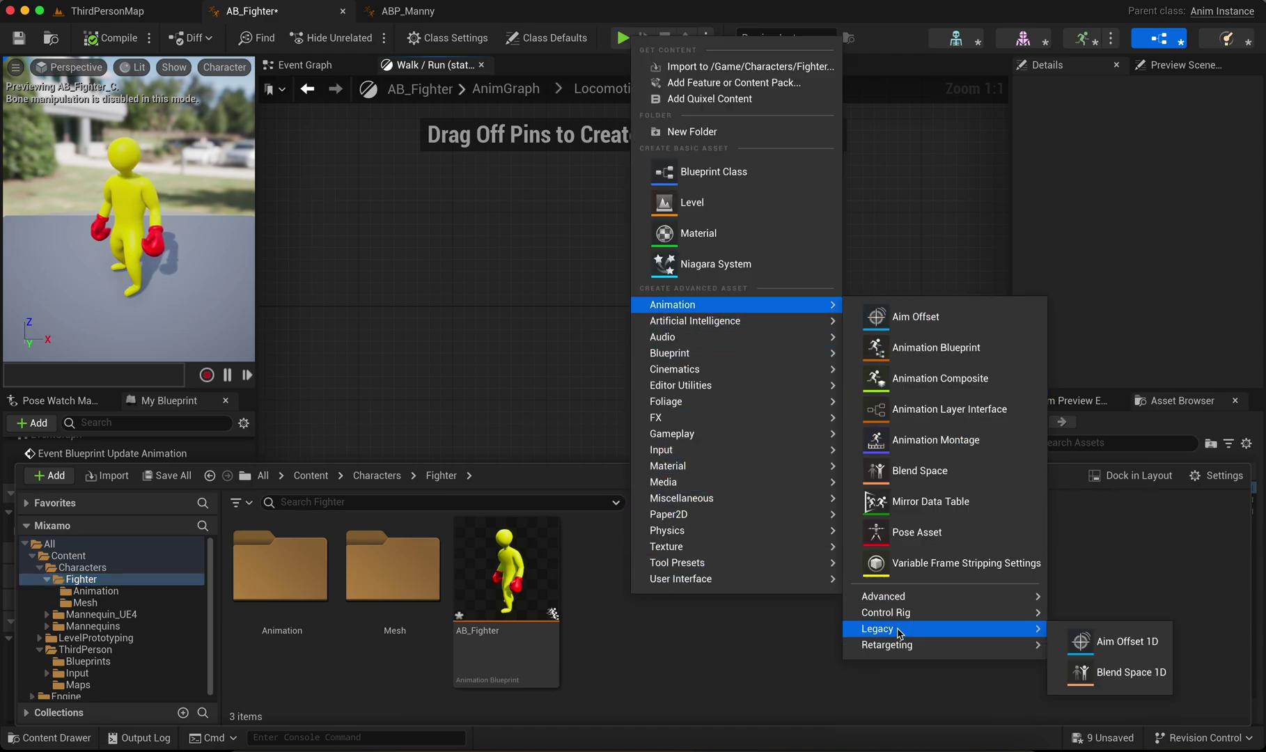
left_click(1118, 673)
left_click(557, 268)
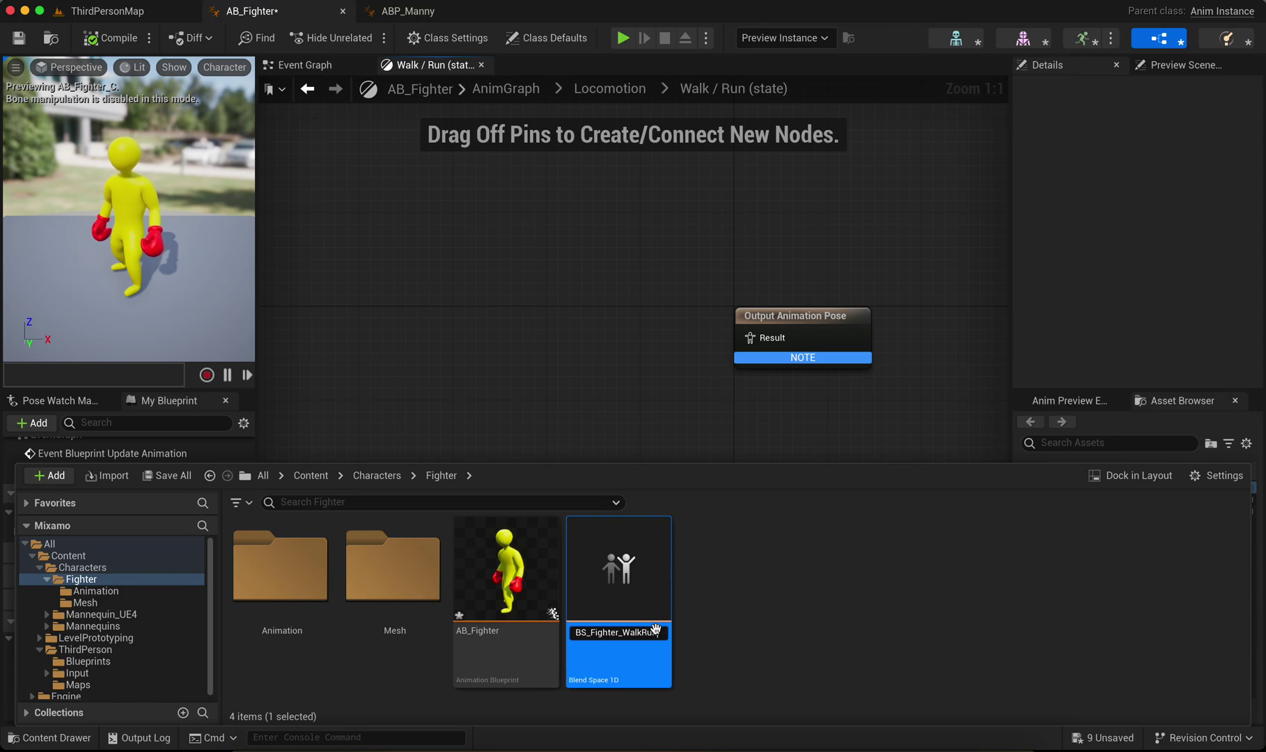
double_click(606, 608)
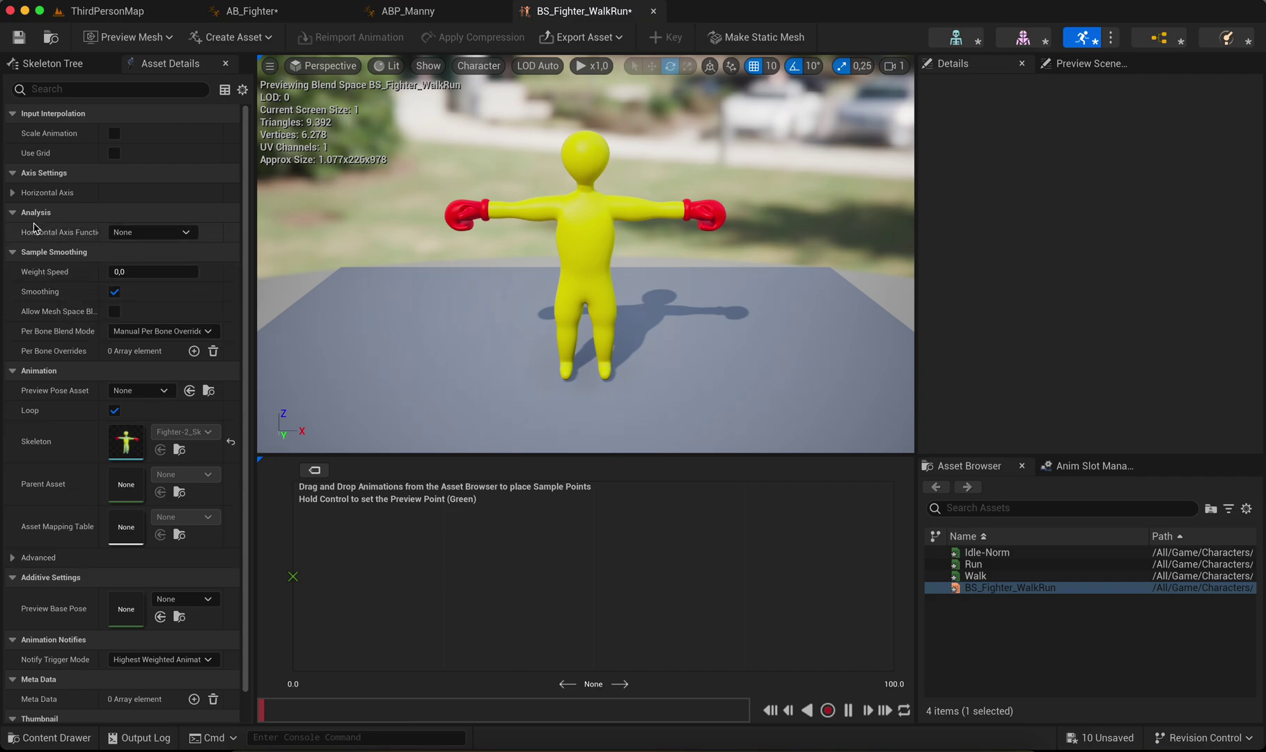
Name the horizontal axis Speed, range 0–500 with 4 grid divisions, and save the blend space.
left_click(13, 194)
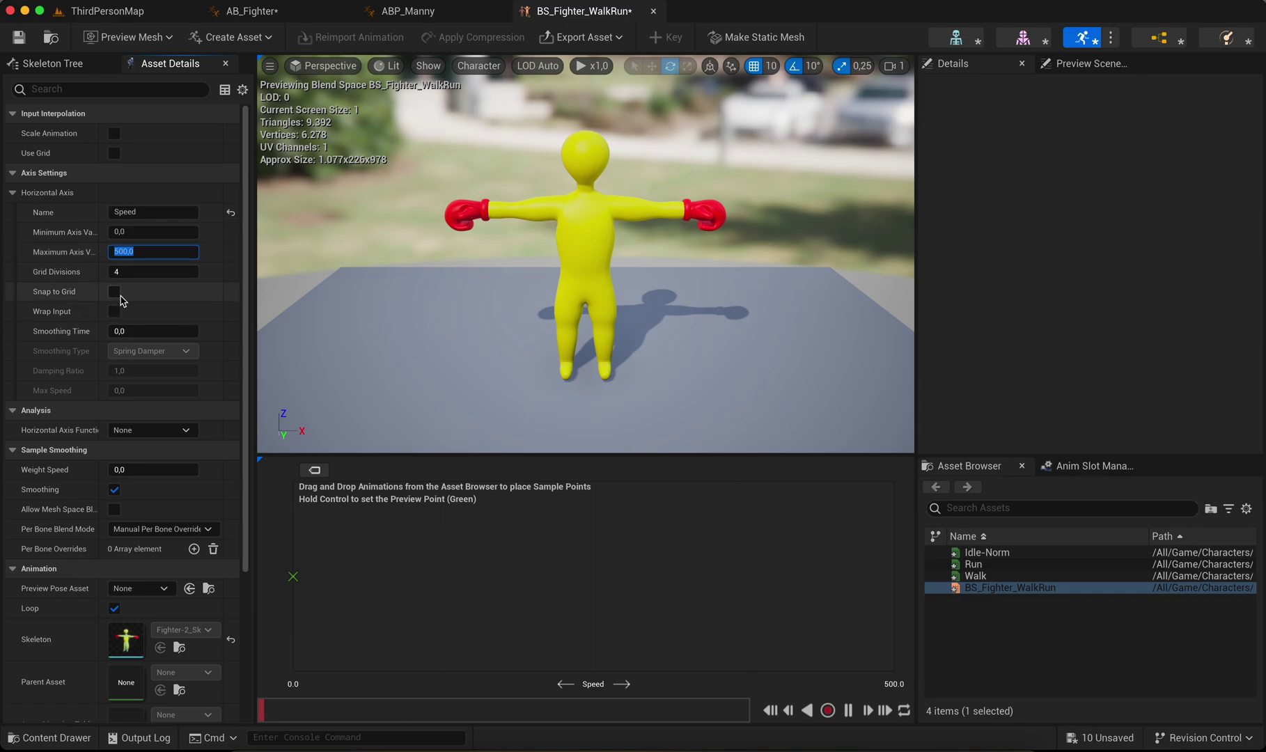
key("super+s")
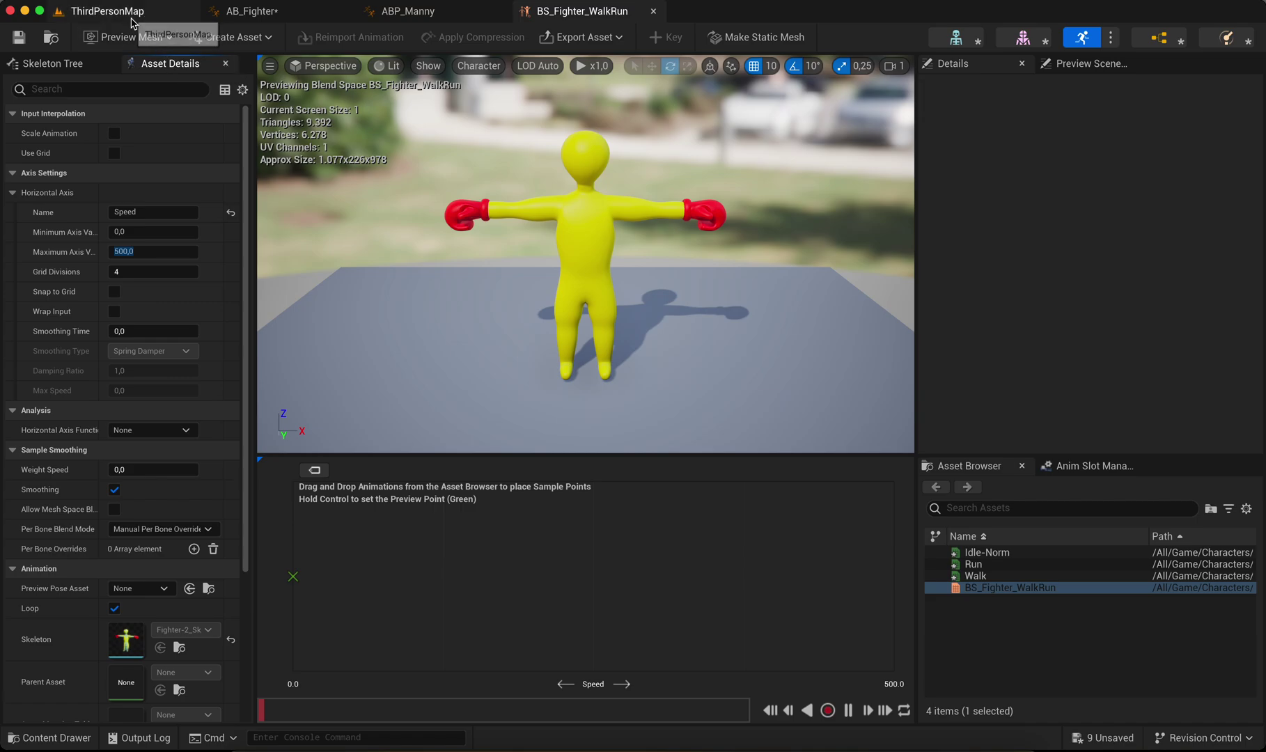
left_click(51, 742)
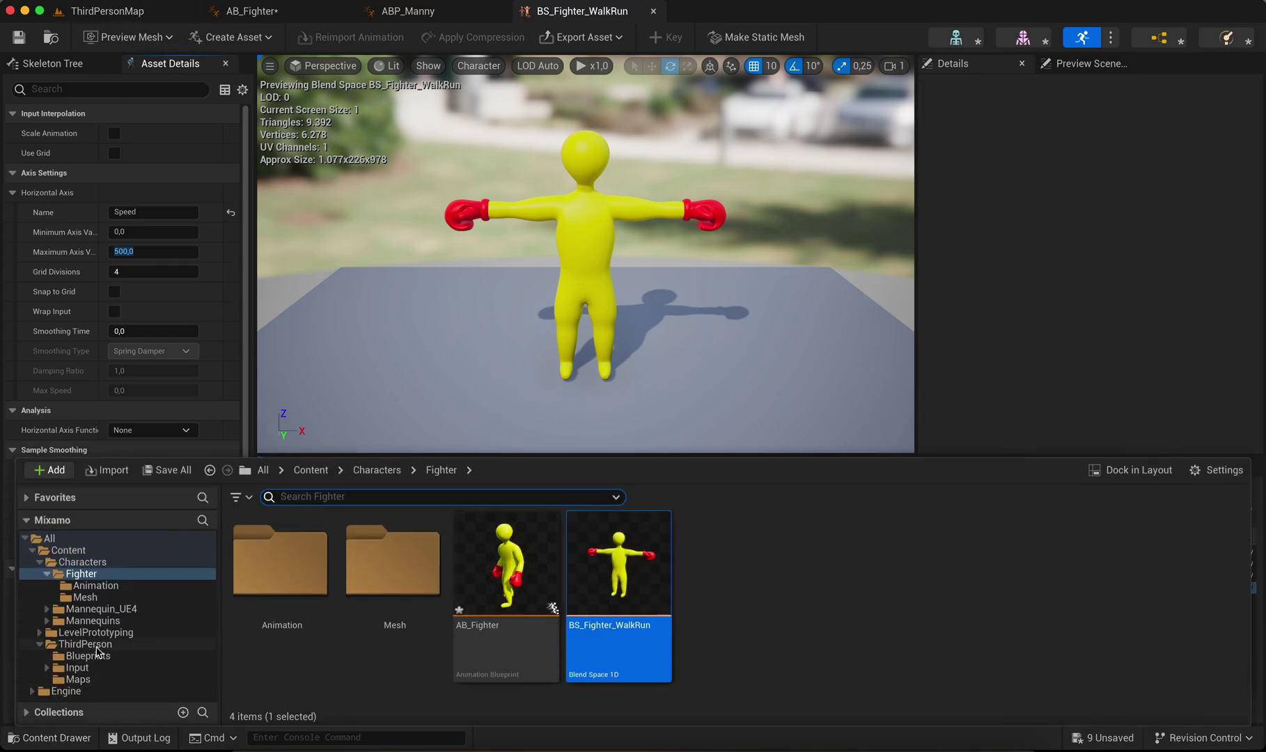
left_click(140, 656)
double_click(322, 598)
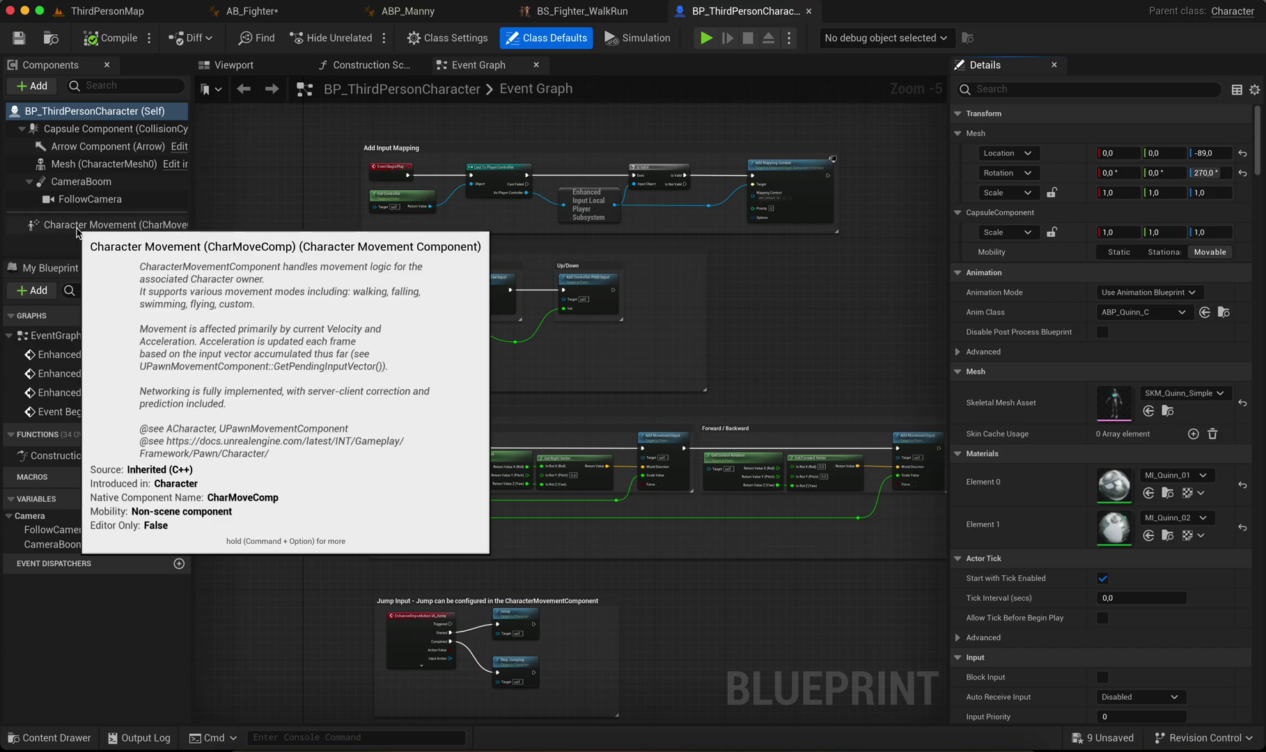
left_click(111, 223)
left_click(1017, 89)
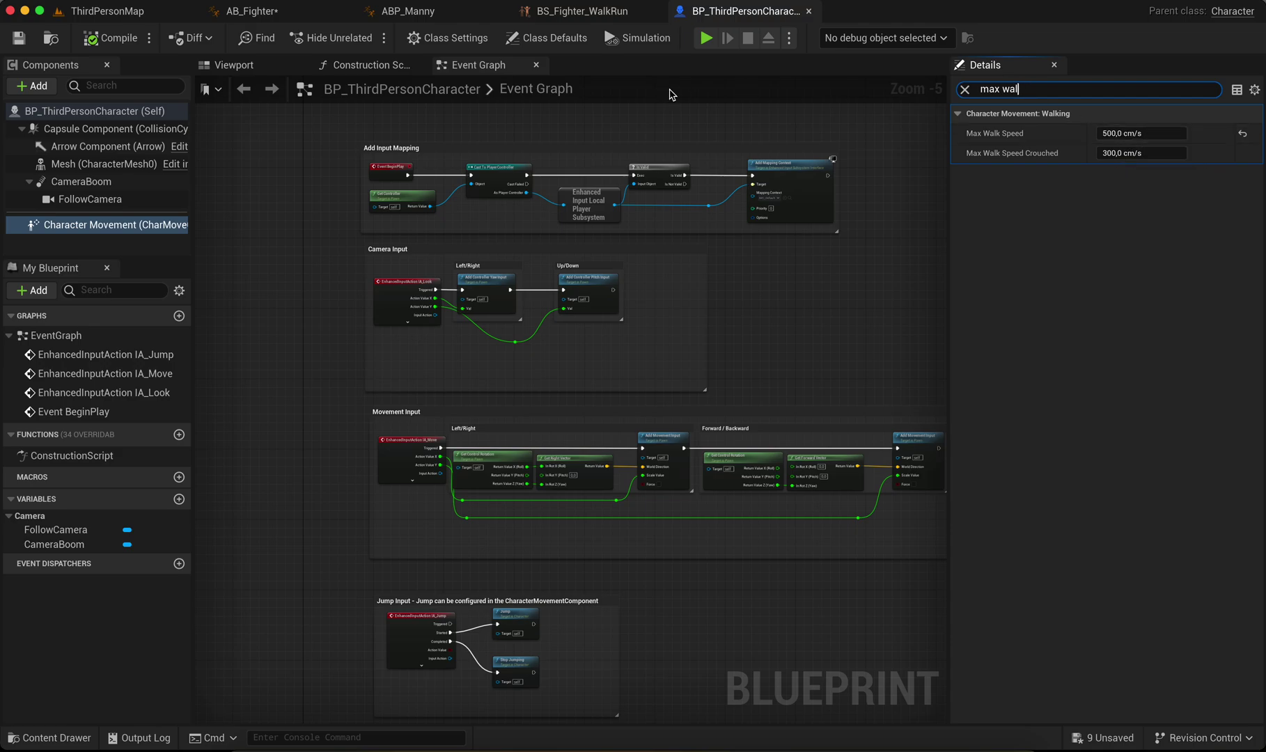
left_click(809, 12)
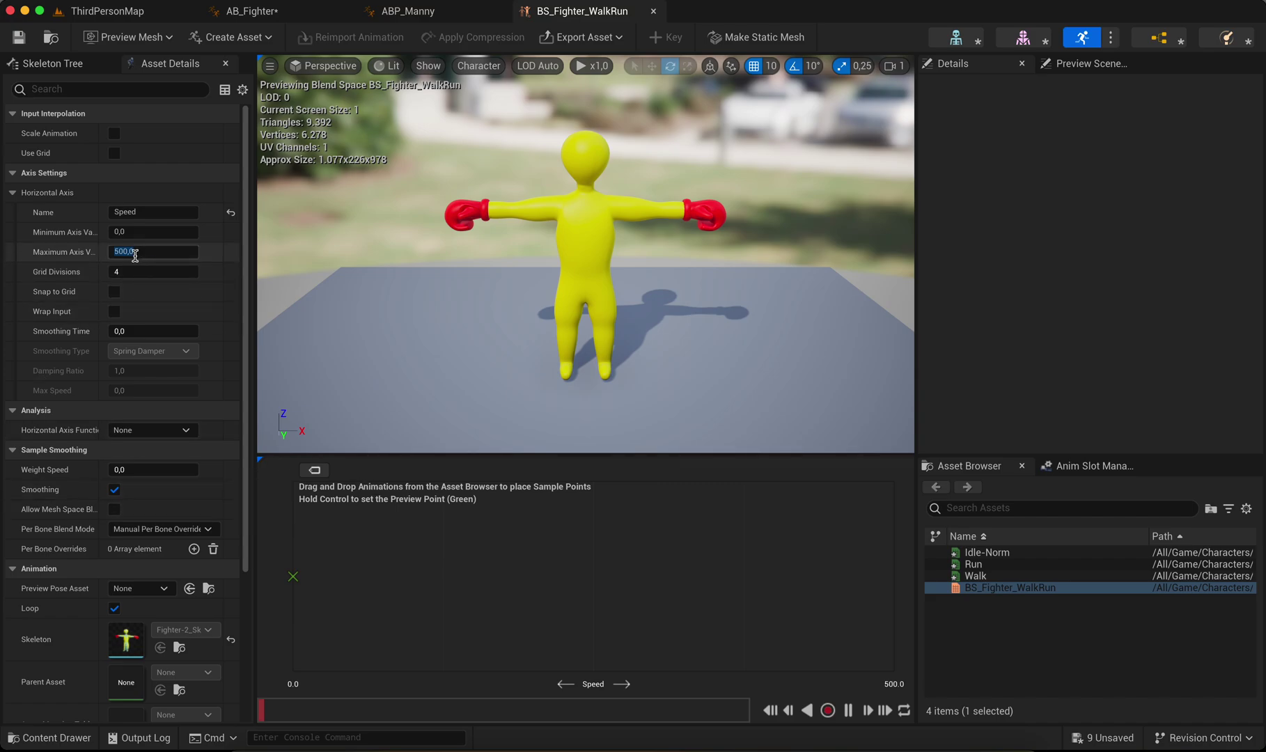
Place Idle-Norm at Speed 0, Walk near 125 and Run at 500 on the blend space graph.
left_click(984, 552)
left_click_drag(984, 552, 292, 576)
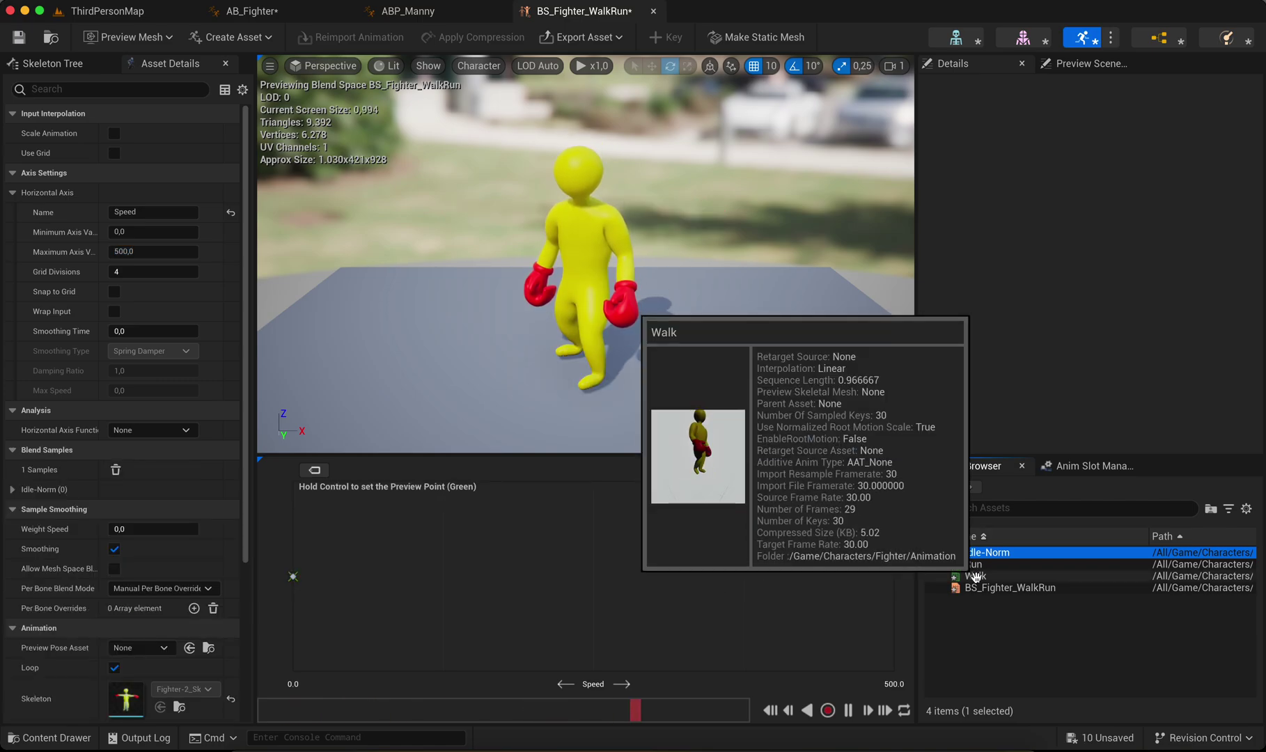
left_click_drag(975, 576, 446, 576)
left_click_drag(979, 564, 895, 588)
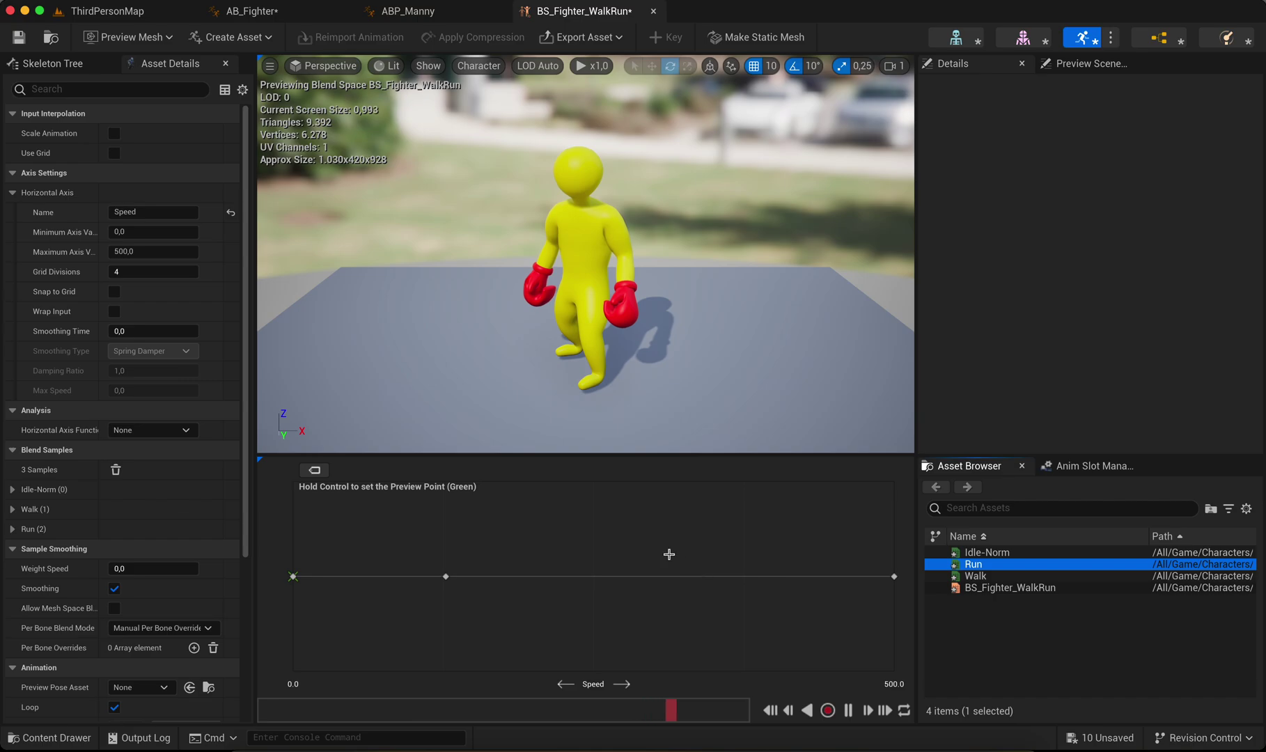
Preview the blend at different Speed values with Ctrl held, then save BS_Fighter_WalkRun.
key("ctrl")
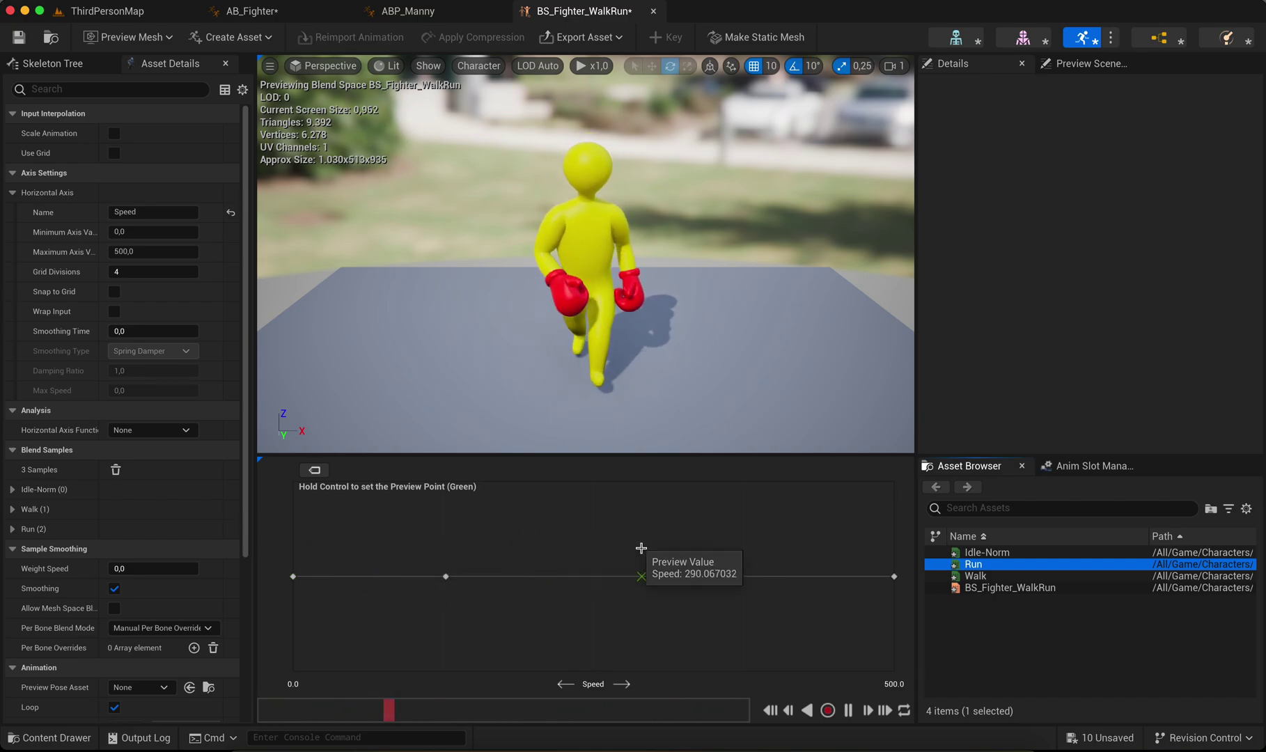
mouse_move(794, 538)
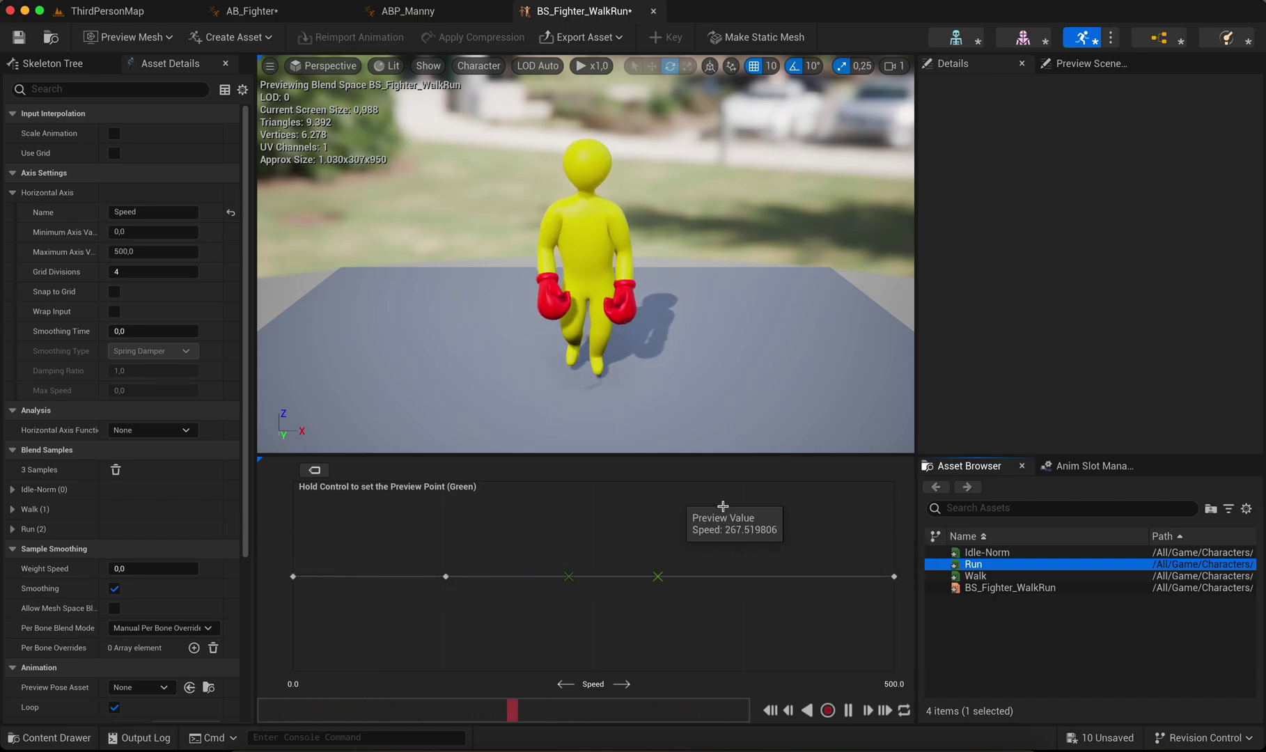
key("ctrl+s")
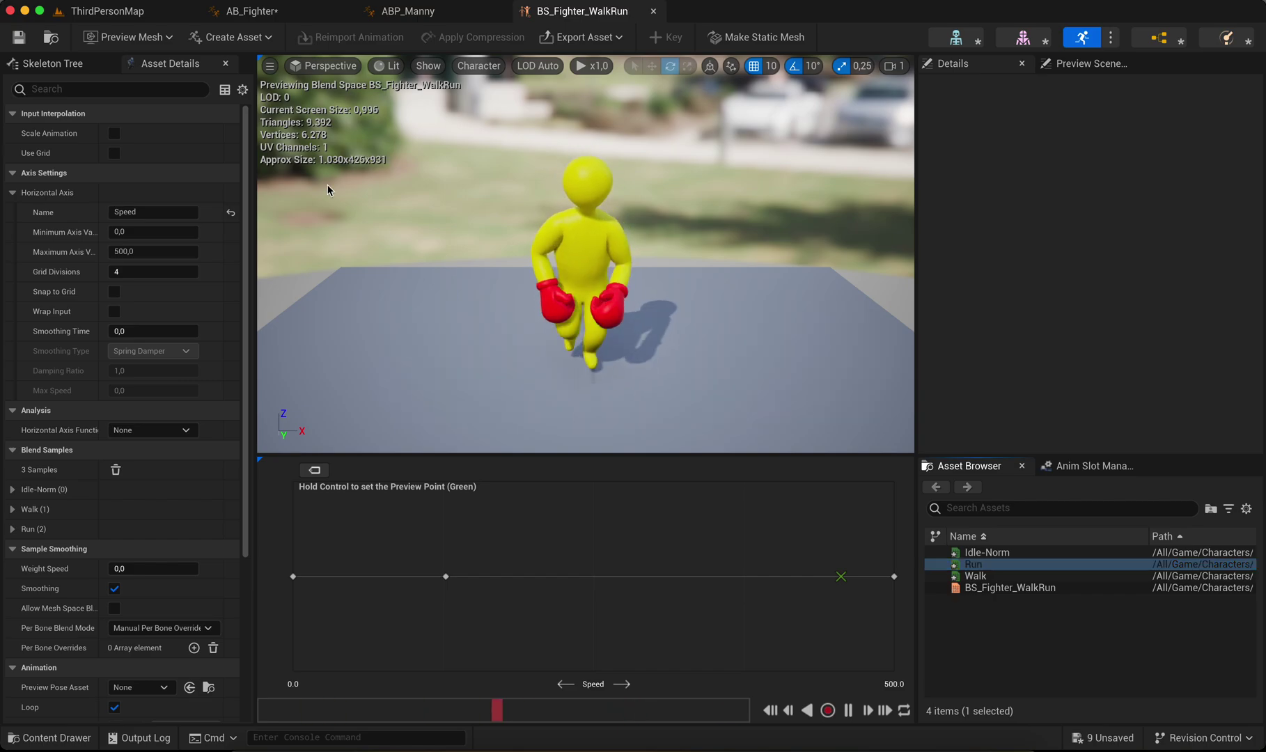
Add BS_Fighter_WalkRun to AB_Fighter's Walk / Run state and wire it into Output Pose.
left_click(654, 11)
left_click(418, 406)
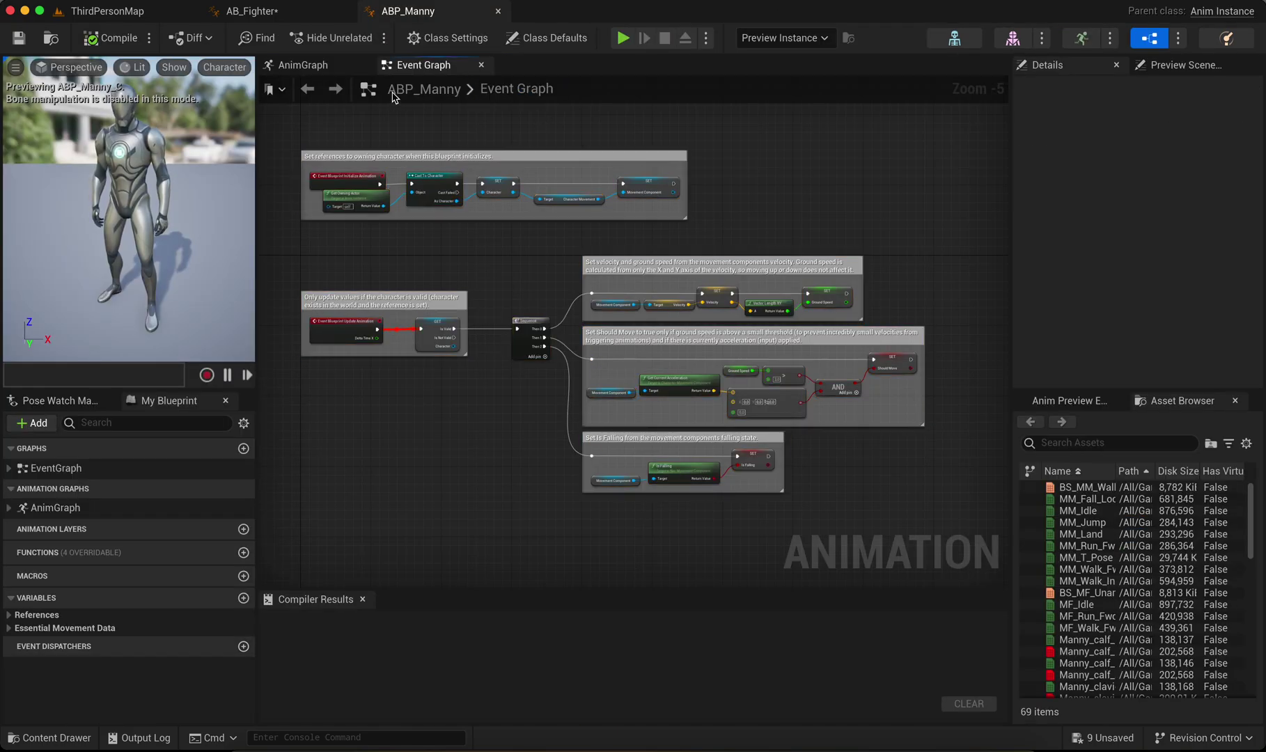
left_click(293, 12)
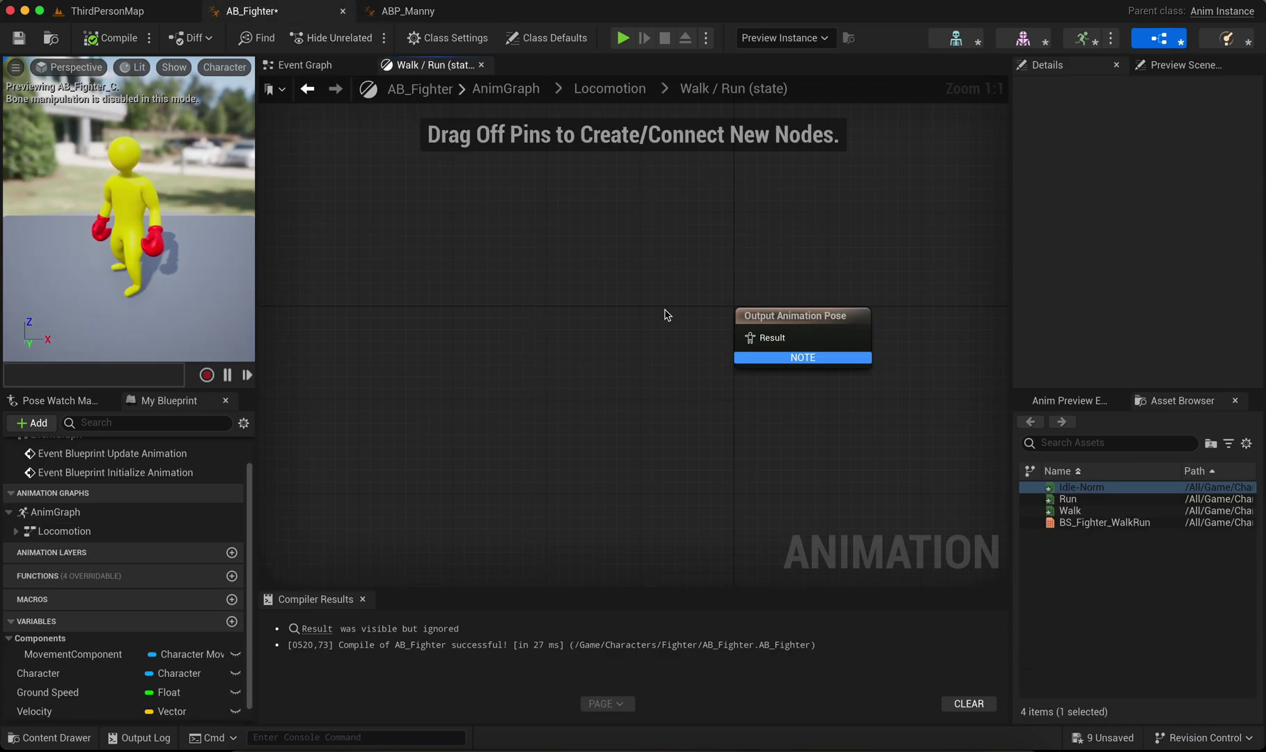
left_click_drag(1033, 524, 422, 300)
left_click_drag(529, 339, 751, 338)
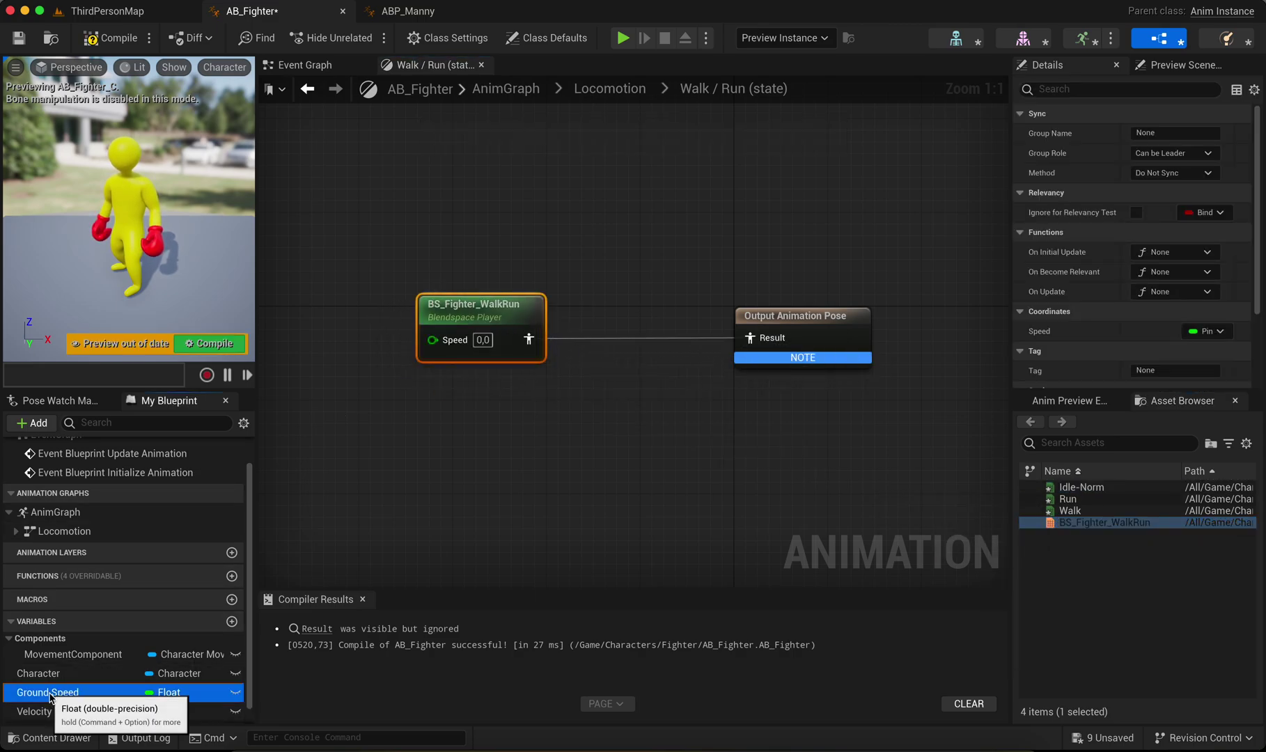
Connect a Ground Speed getter to the blend space's Speed input, straighten the nodes, save and compile.
left_click_drag(52, 697, 583, 312)
left_click(478, 312)
left_click_drag(357, 260, 850, 383)
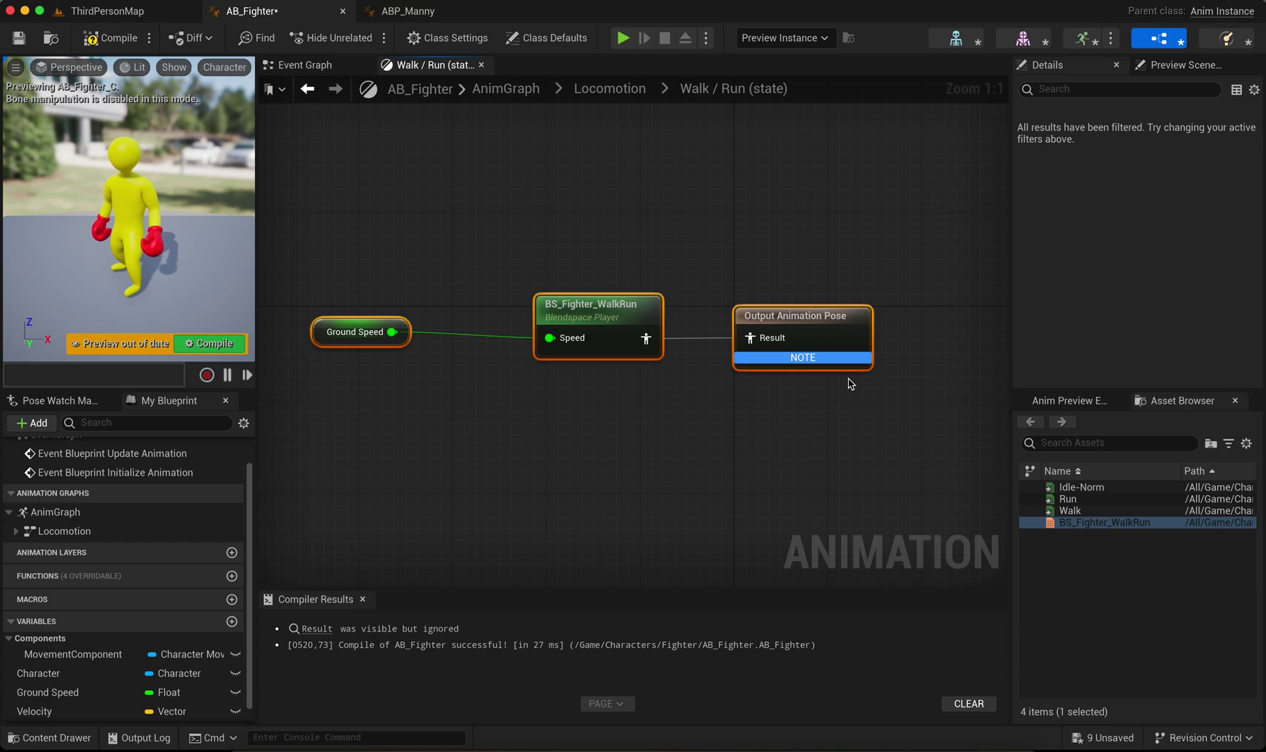
key("q")
left_click(601, 257)
key("super+s")
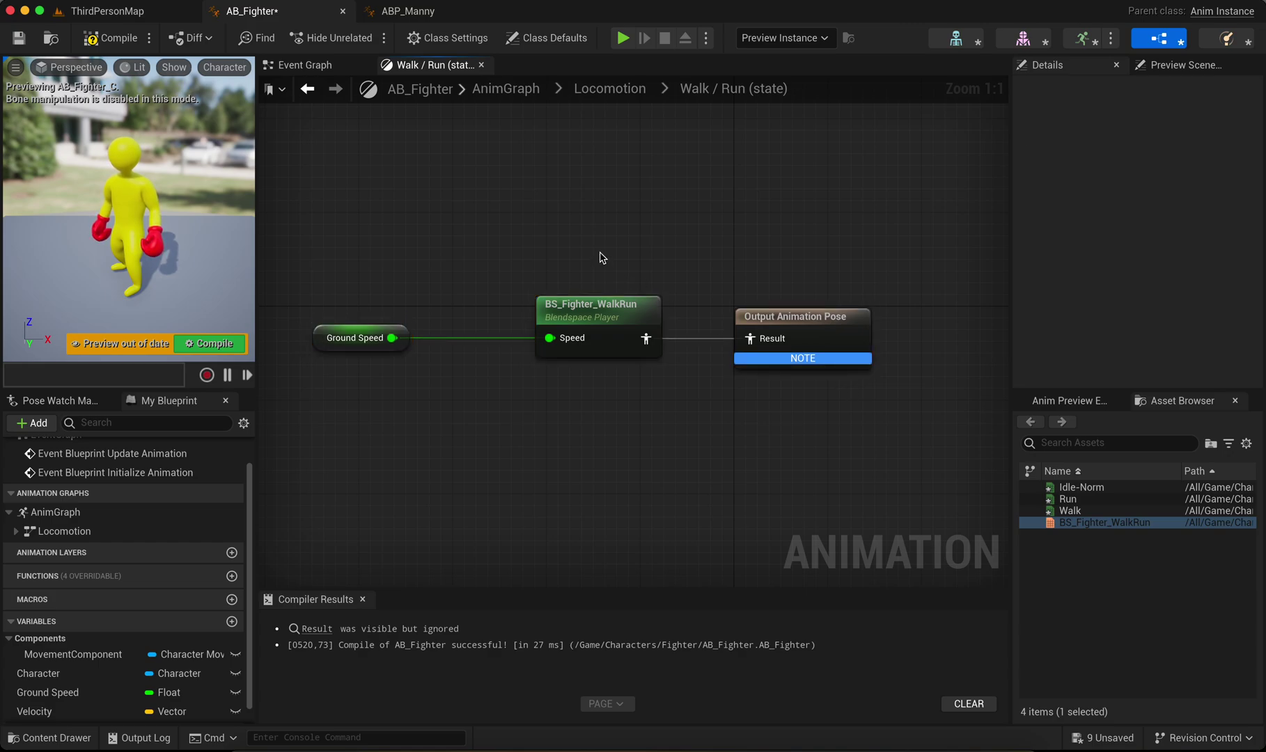
left_click(126, 43)
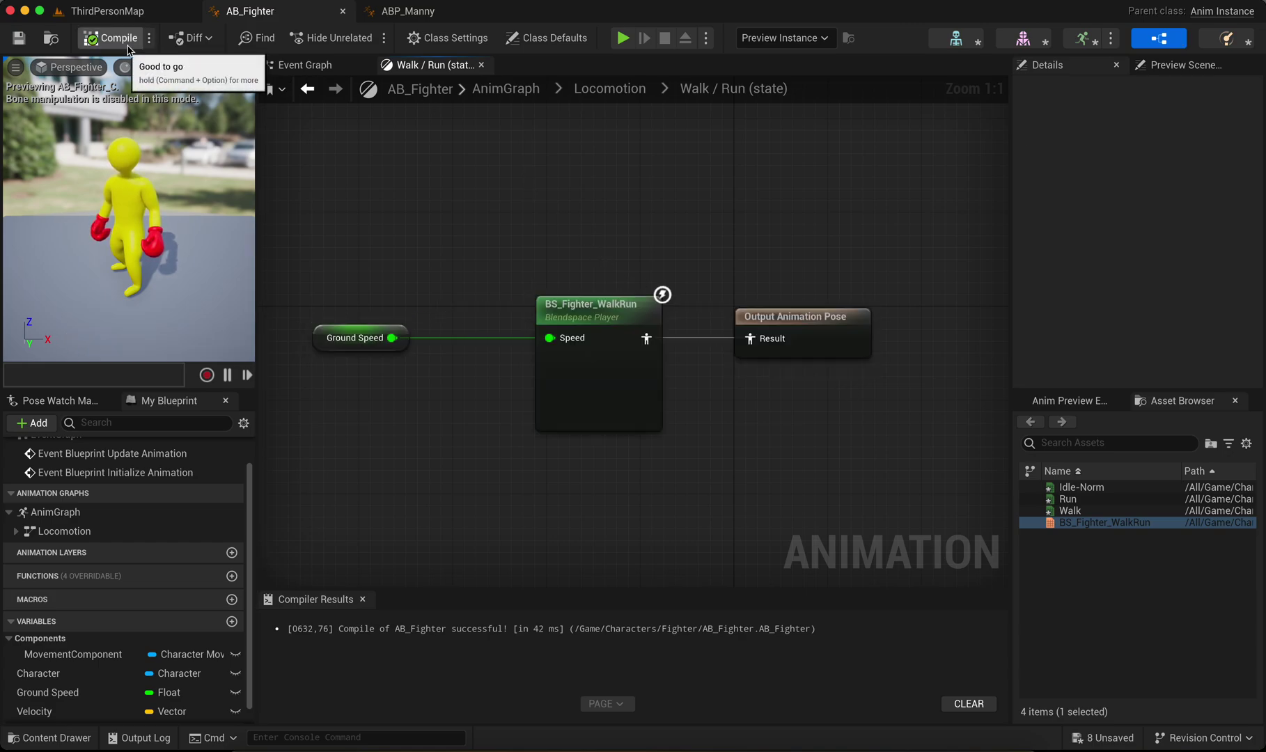
Open BP_ThirdPersonCharacter in its 3D viewport and select the Mesh component.
left_click(138, 15)
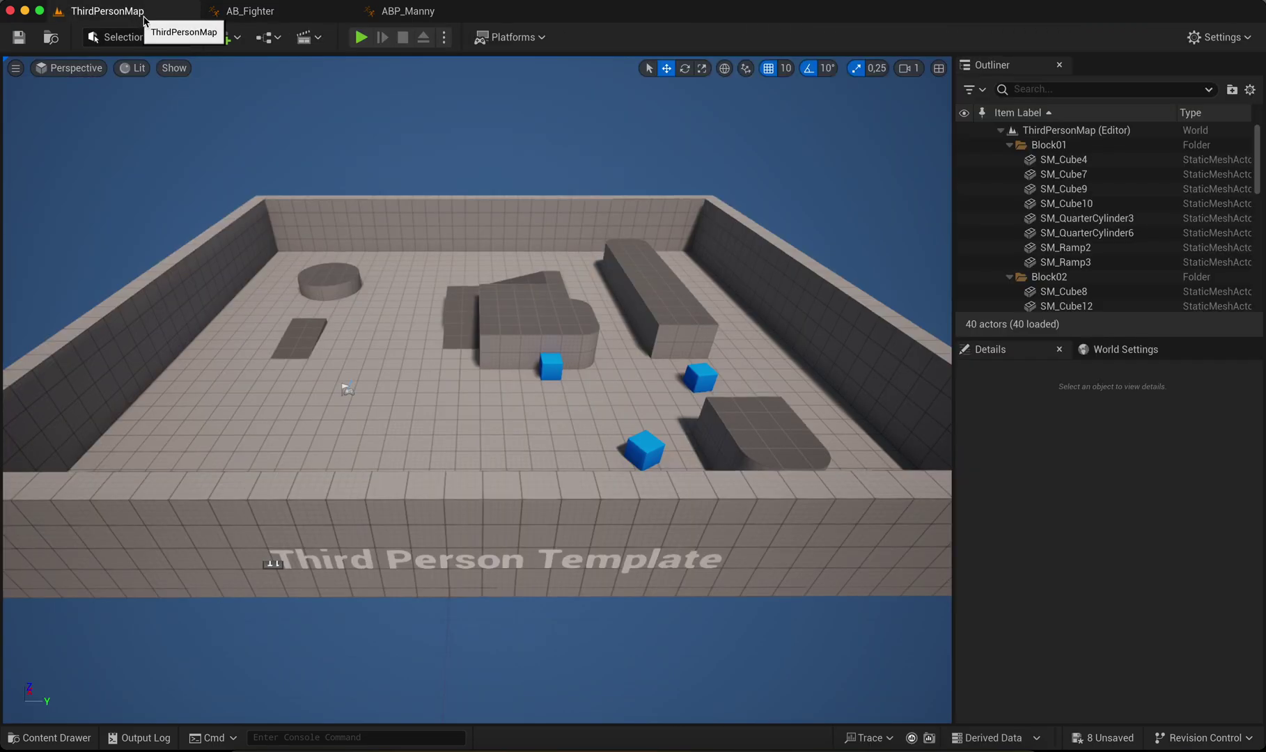
left_click(50, 738)
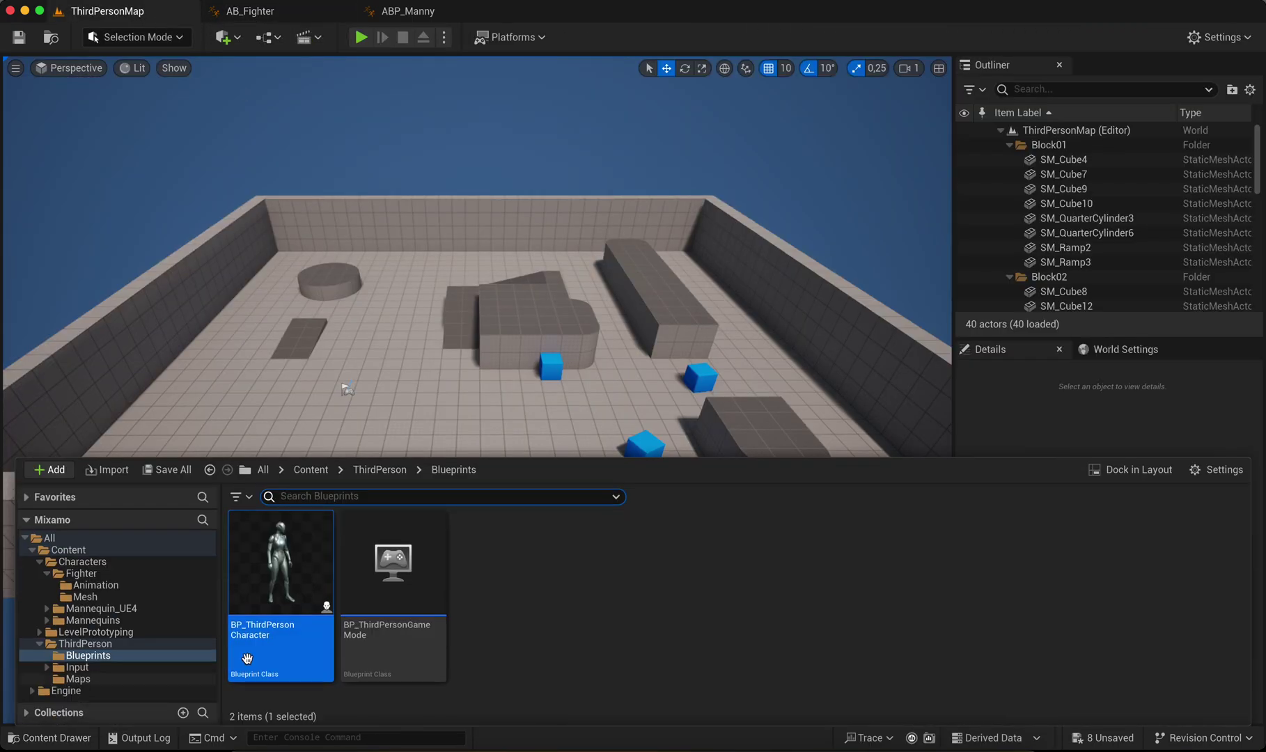
left_click(277, 596)
double_click(278, 596)
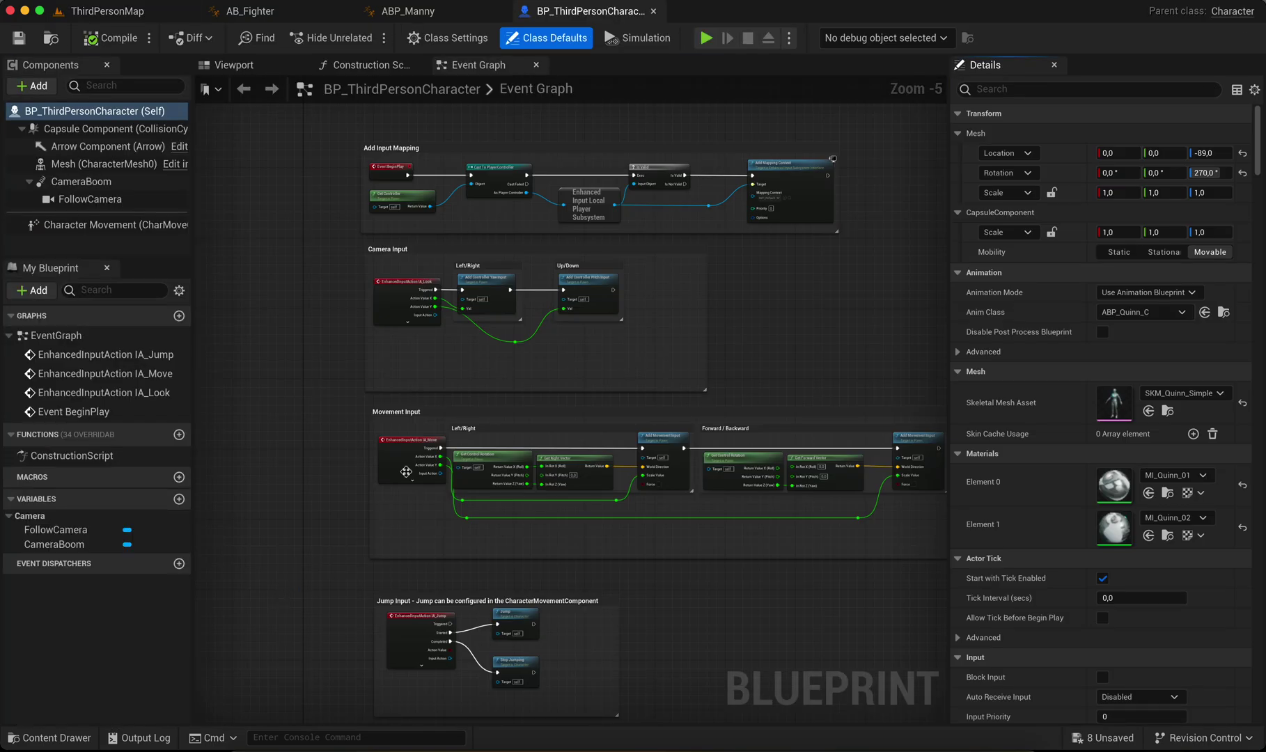
left_click(234, 65)
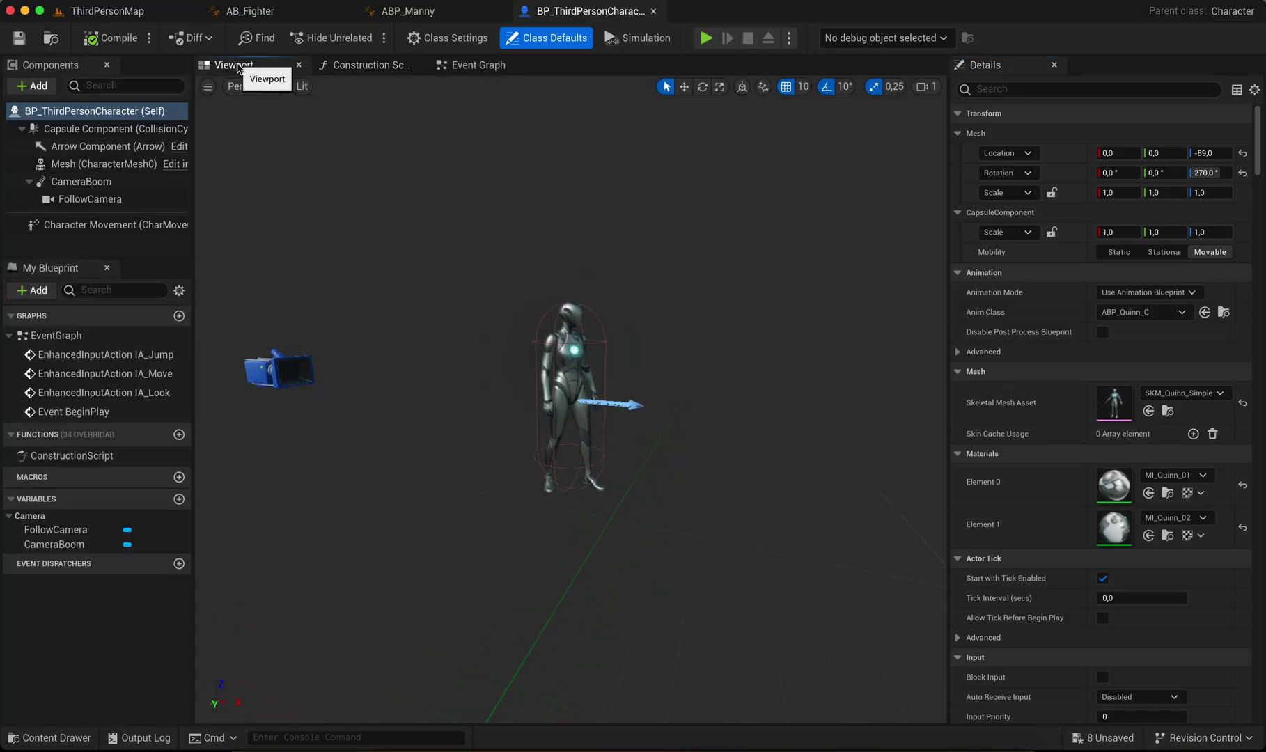
left_click(555, 351)
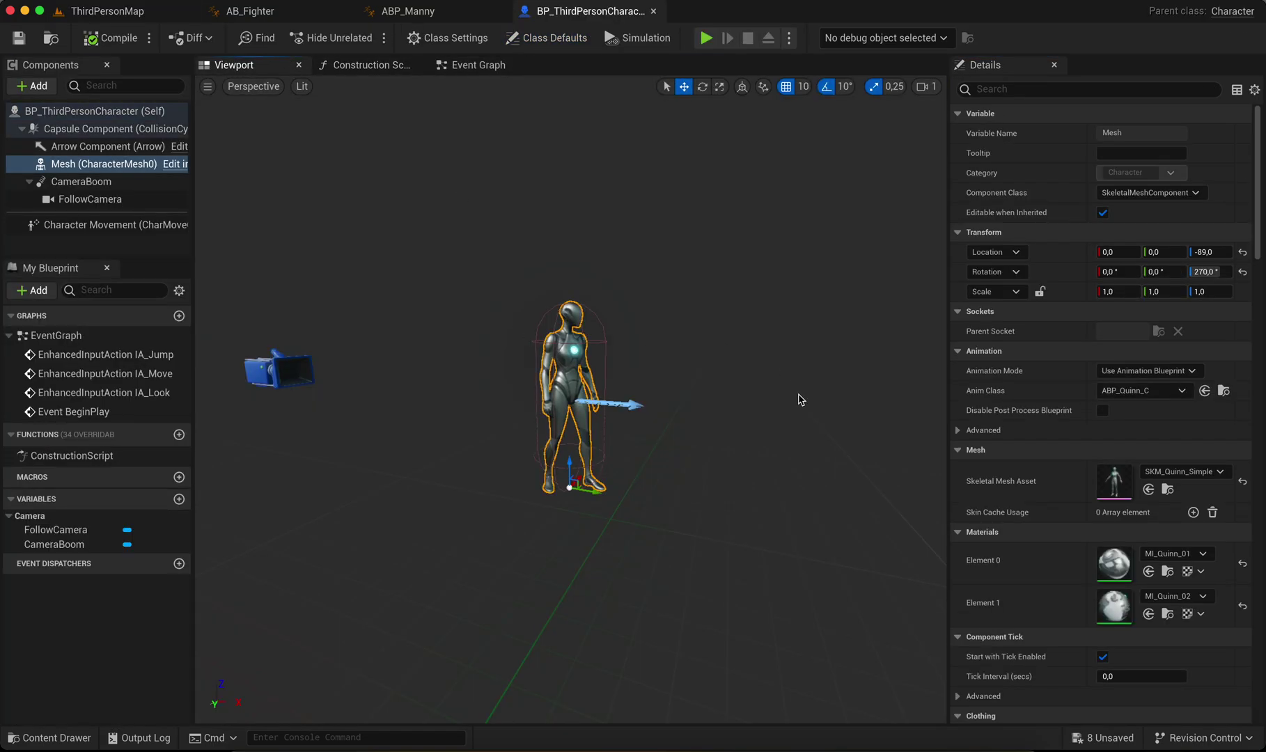
Set the mesh's Skeletal Mesh Asset to Fighter-2 and its Anim Class to AB_Fighter.
left_click(1176, 473)
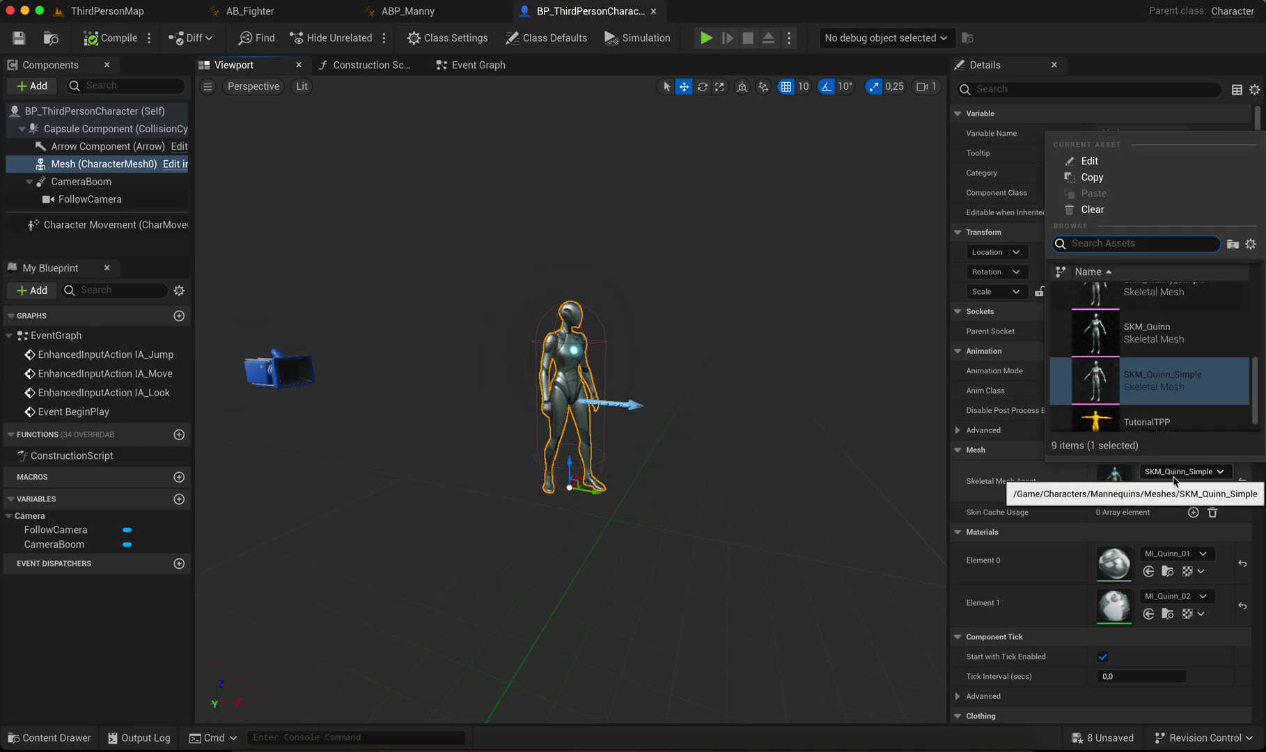
scroll(1149, 348, "up", 5)
left_click(1139, 345)
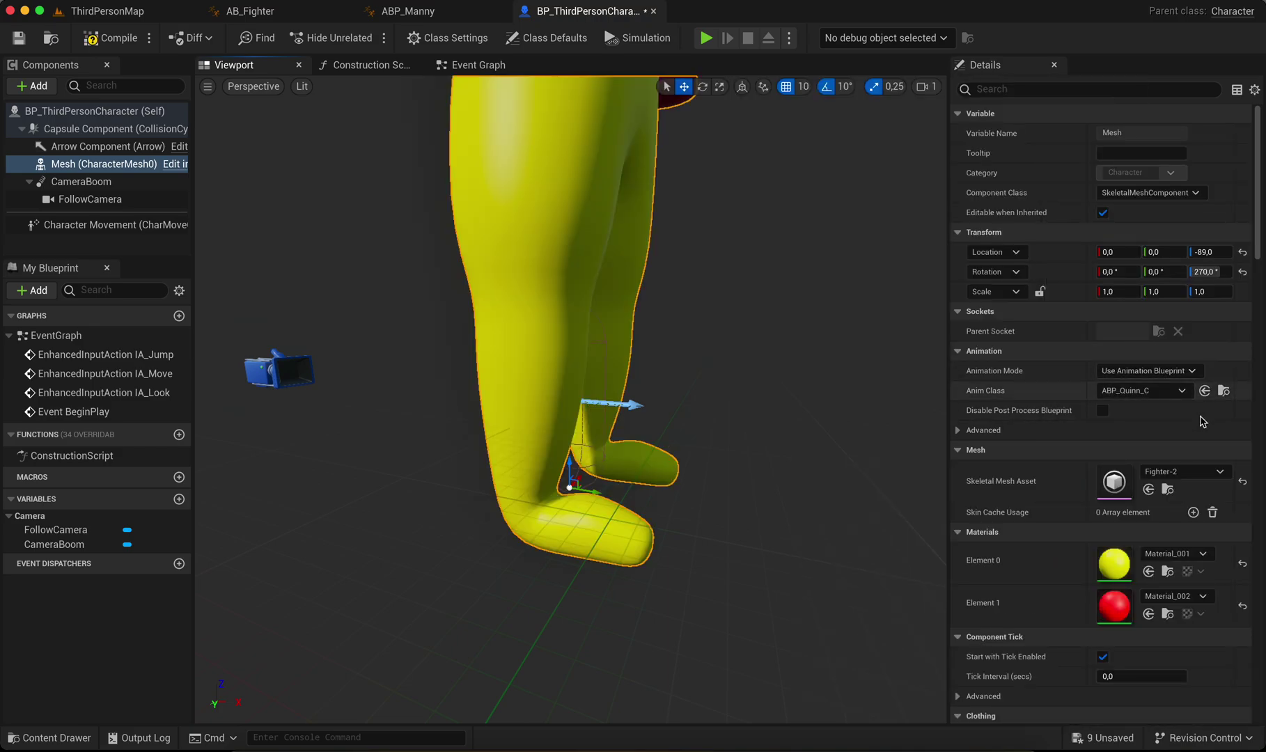
left_click(1135, 392)
left_click(1113, 46)
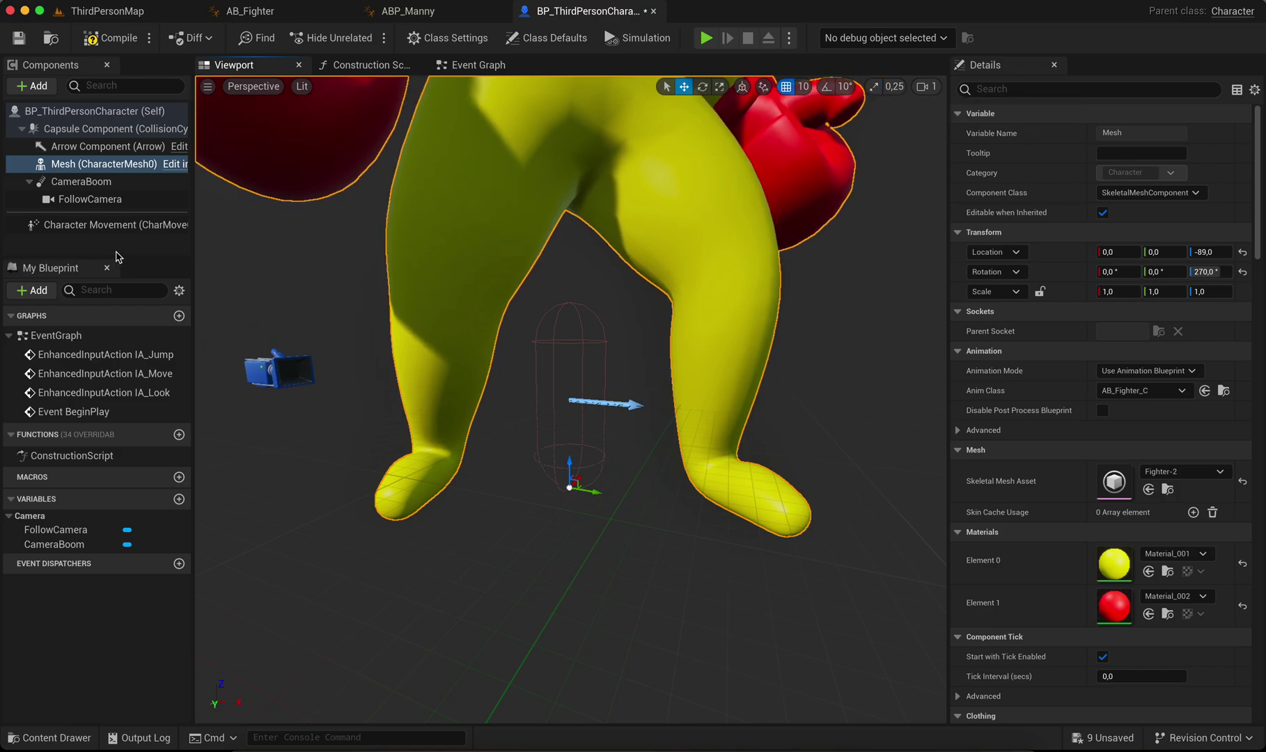
Scale the fighter mesh down to about 0.203 to fit the capsule and compile.
left_click(720, 86)
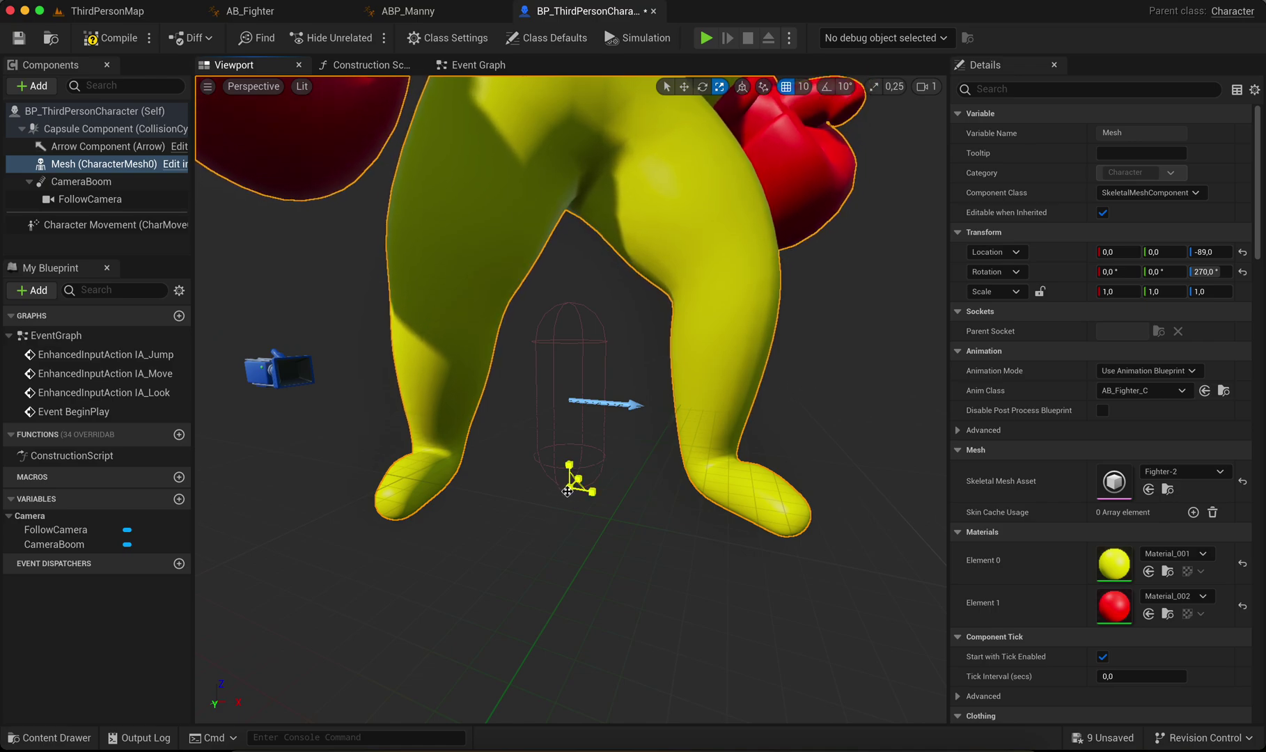
left_click_drag(568, 491, 551, 544)
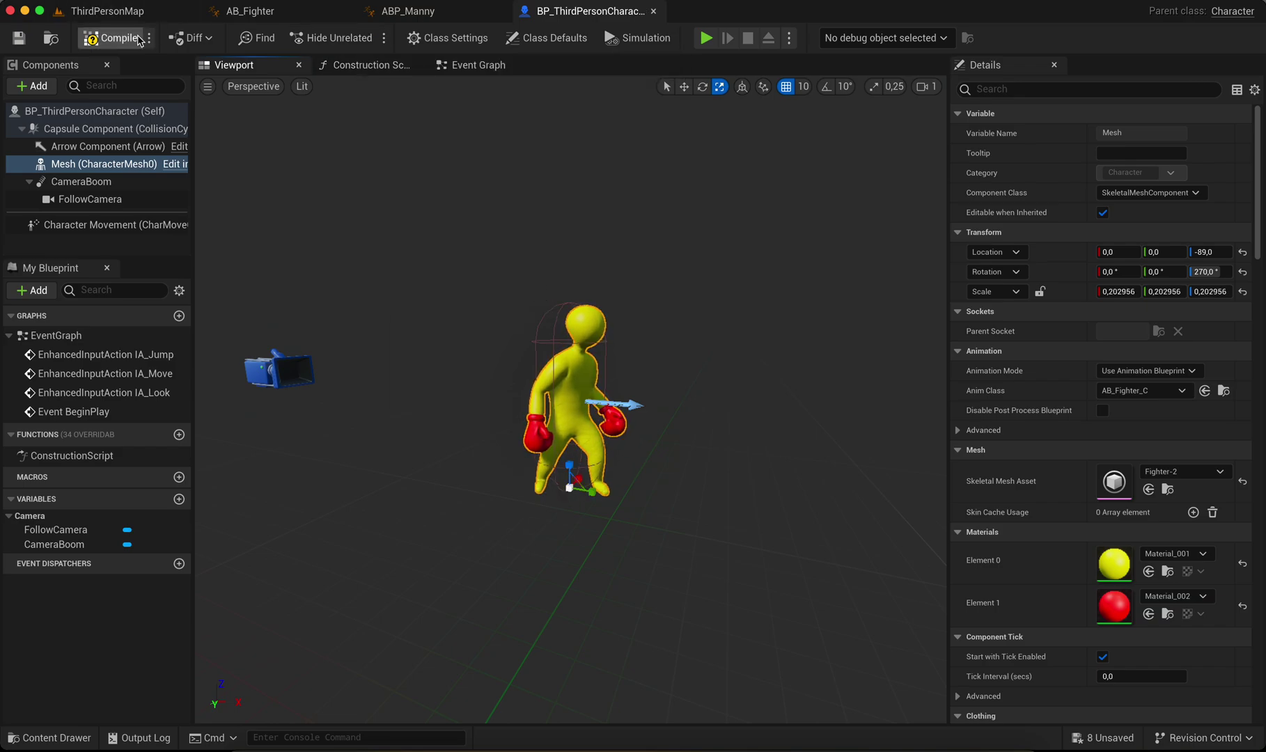
left_click(106, 38)
Start a Play-In-Editor session of ThirdPersonMap with the game view capturing input.
left_click(150, 20)
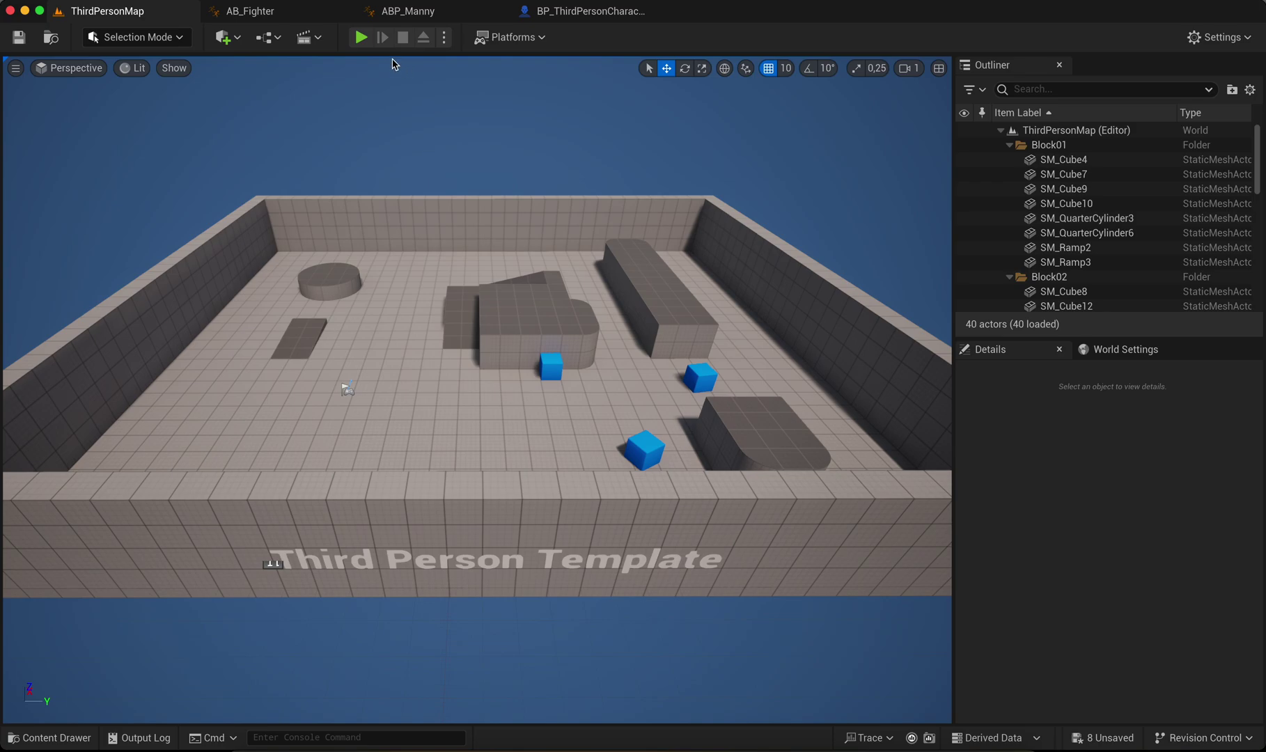
left_click(361, 37)
left_click(480, 262)
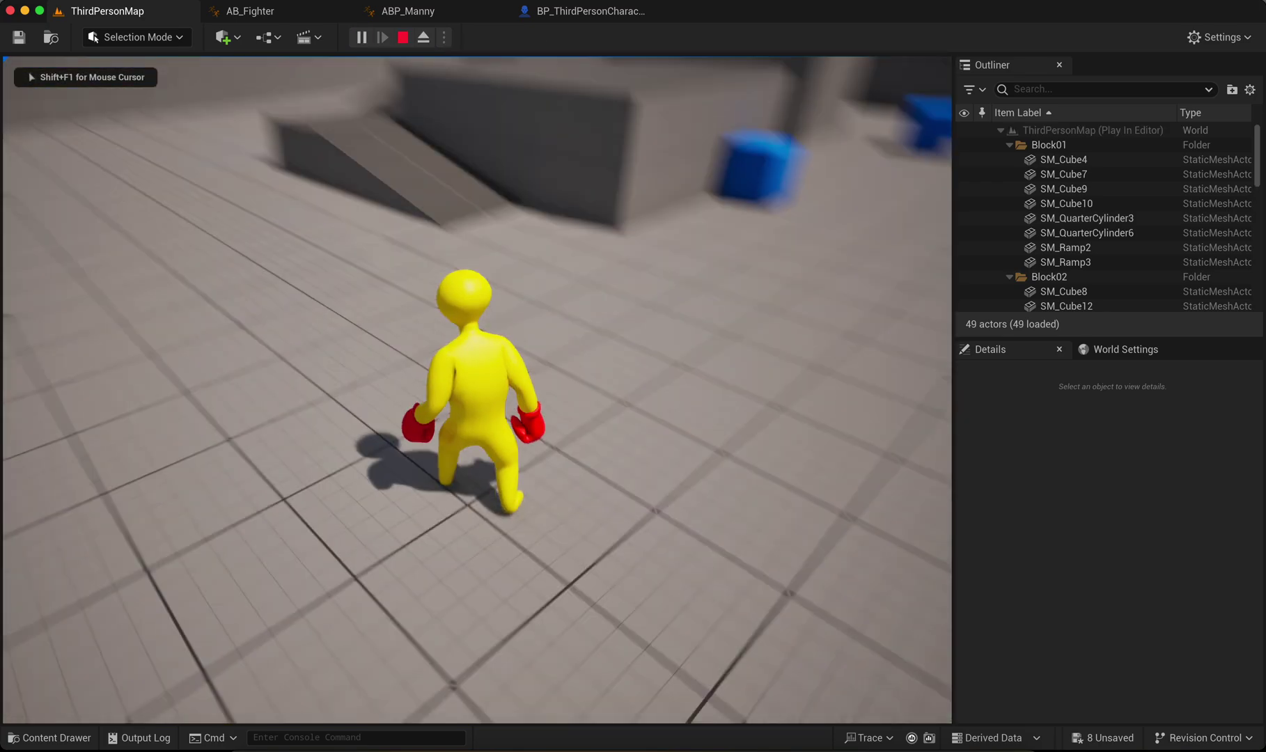
Walk and run the fighter forward, sideways and back toward the camera, then end play with Esc.
key("w")
key("a")
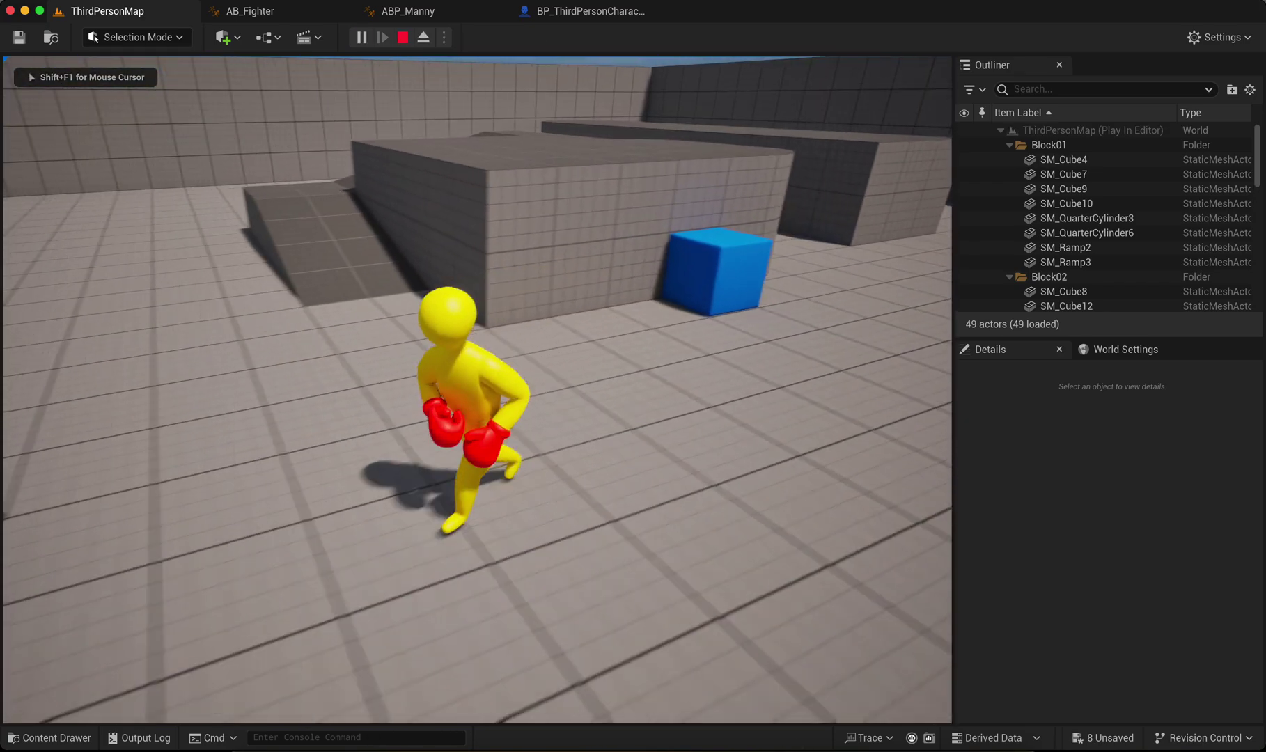
key("w")
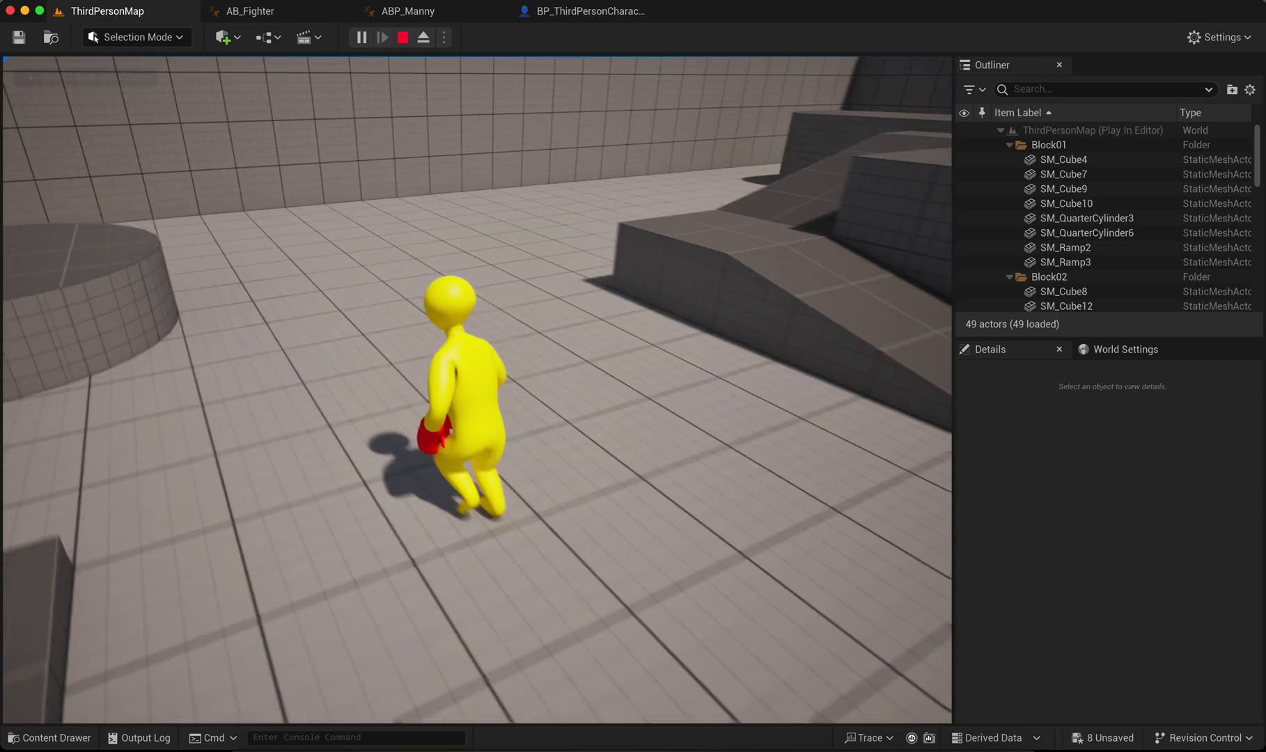
key("w")
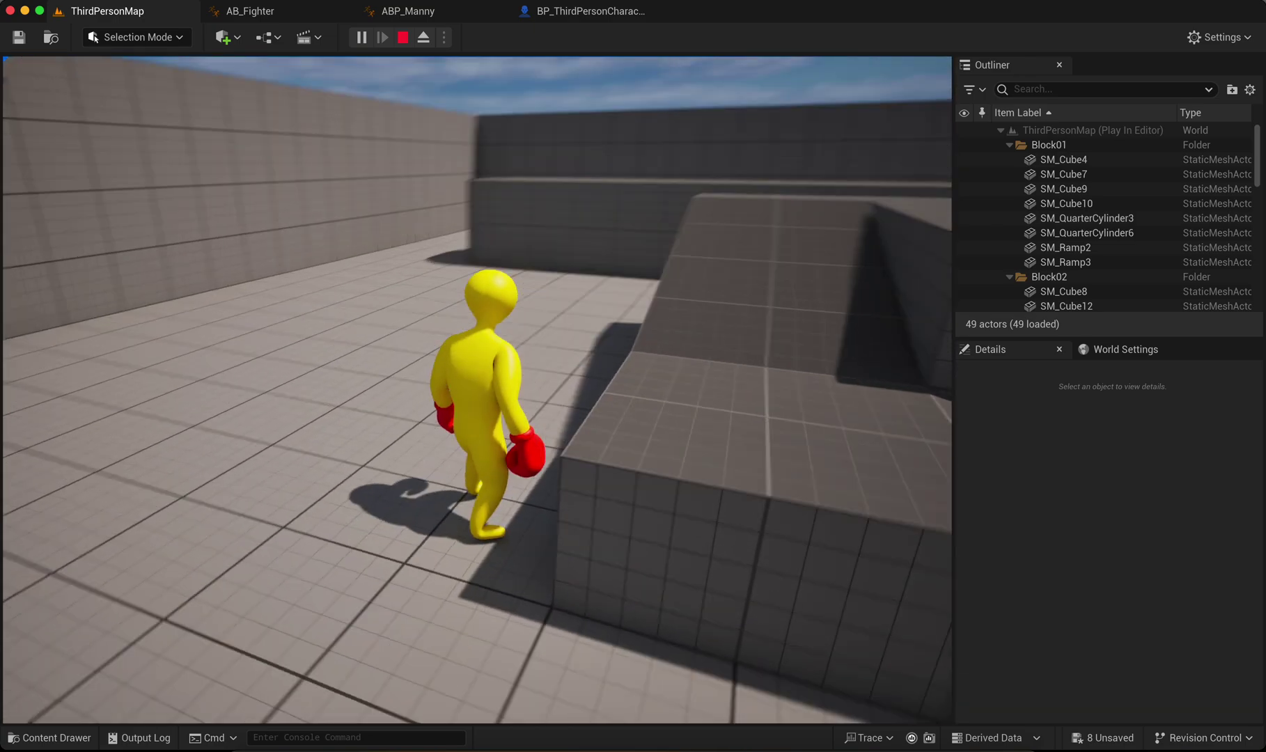
key("w")
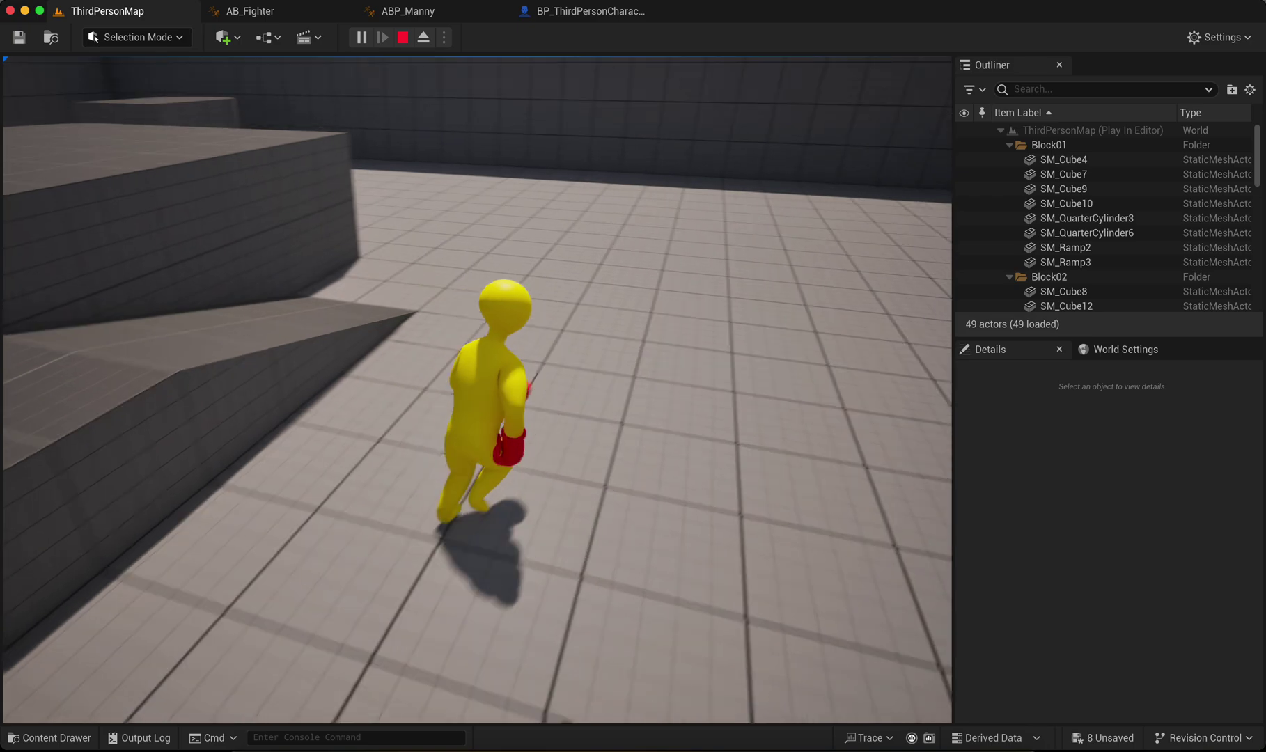
key("w")
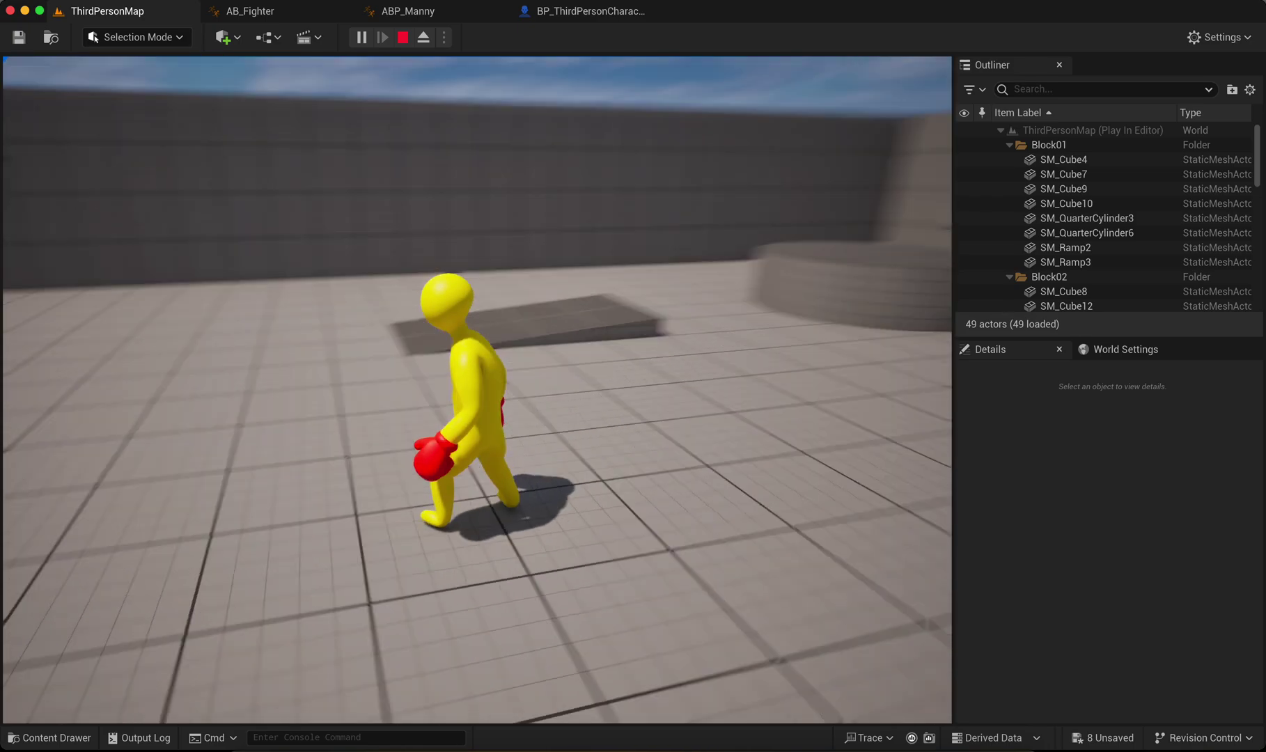
key("w")
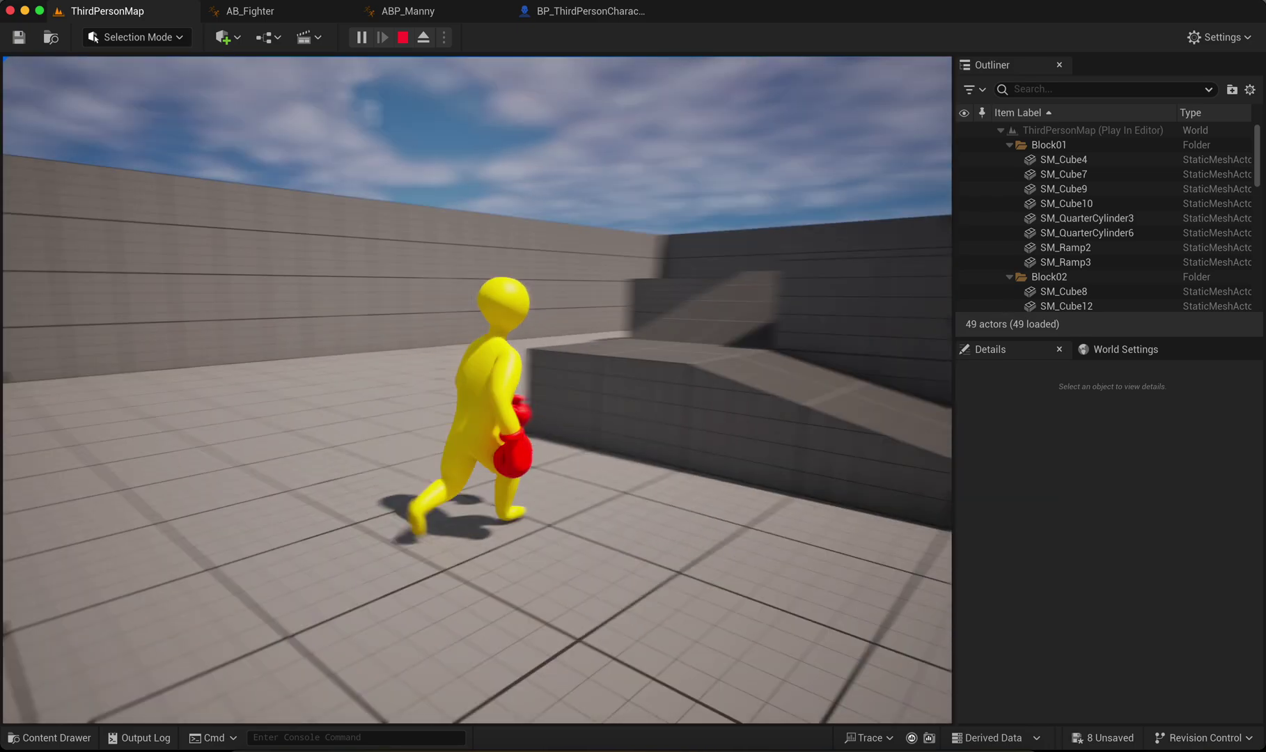
key("s")
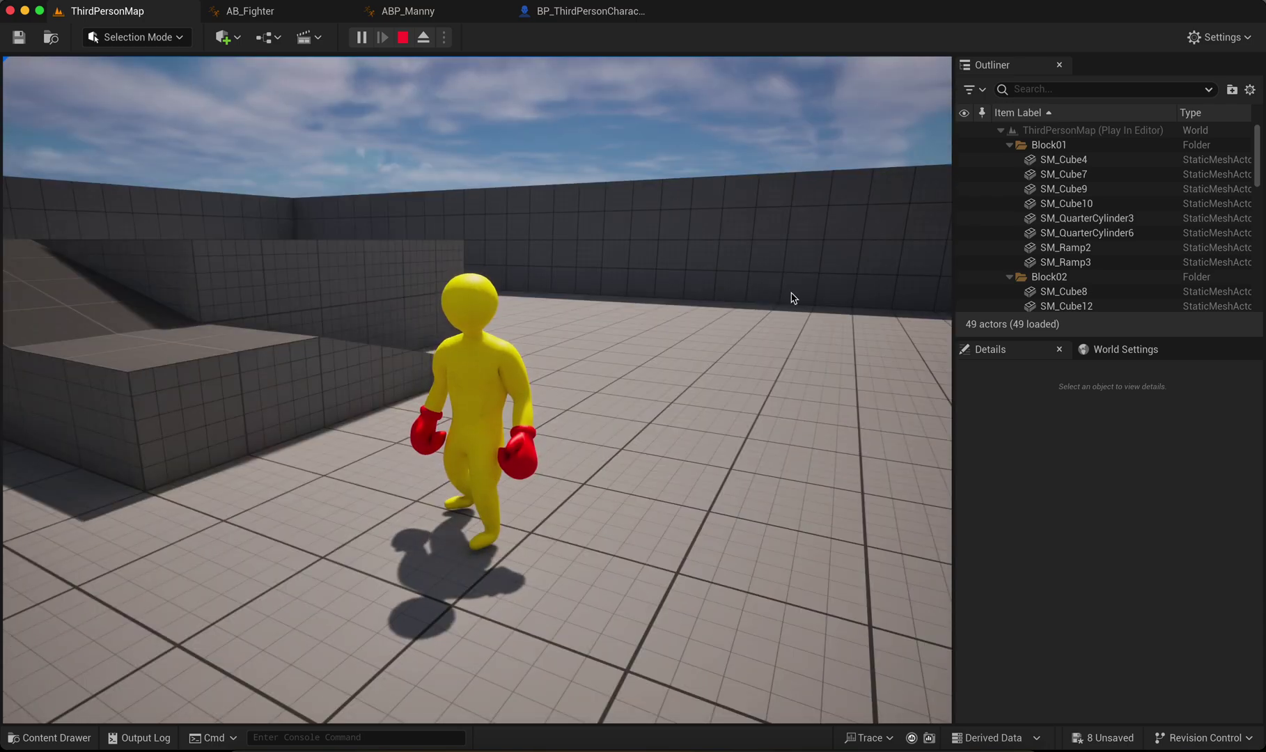
key("Escape")
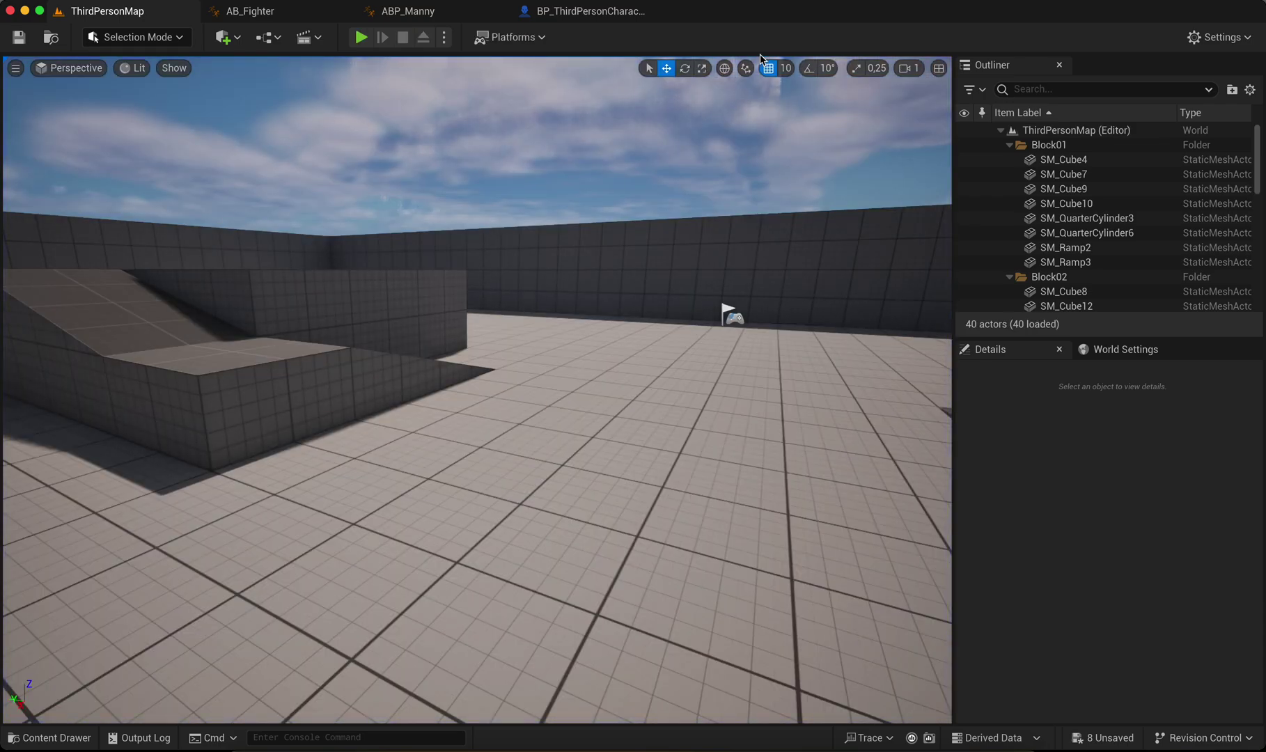